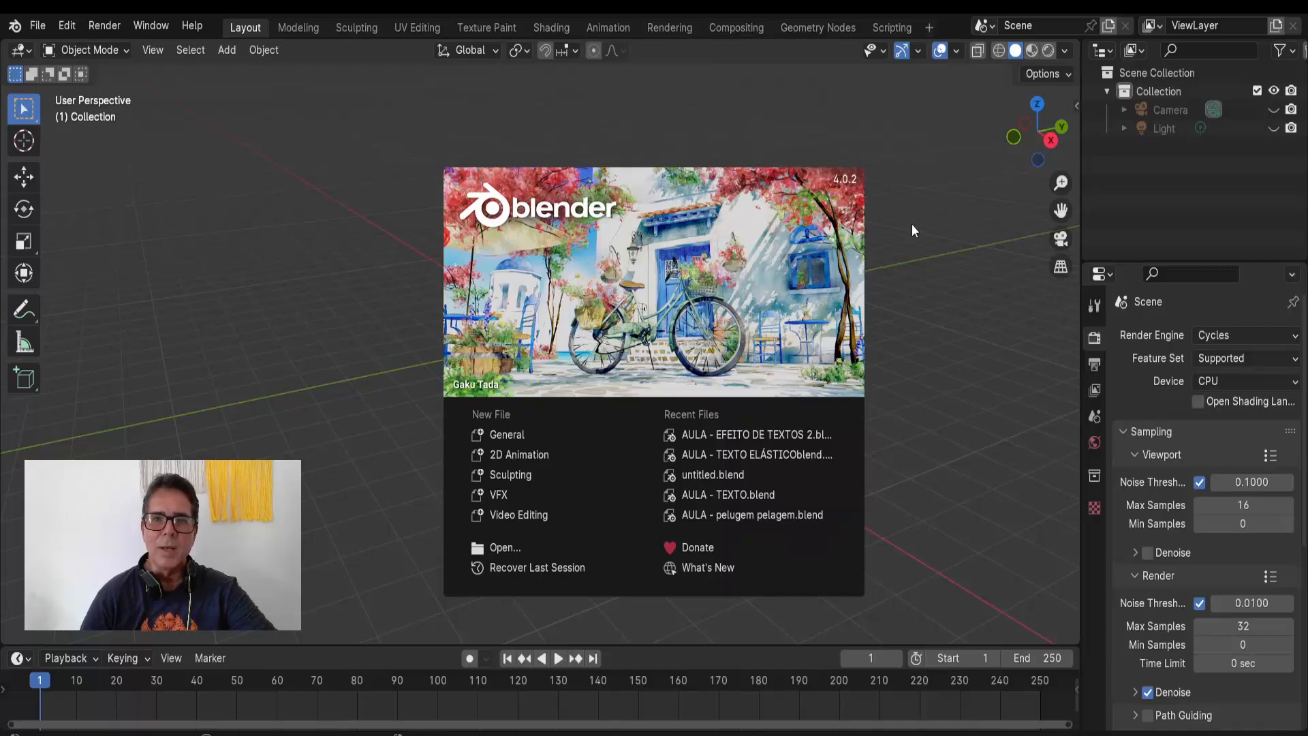
Step: Dismiss the splash screen and add a UV sphere mesh to the empty scene
click(911, 223)
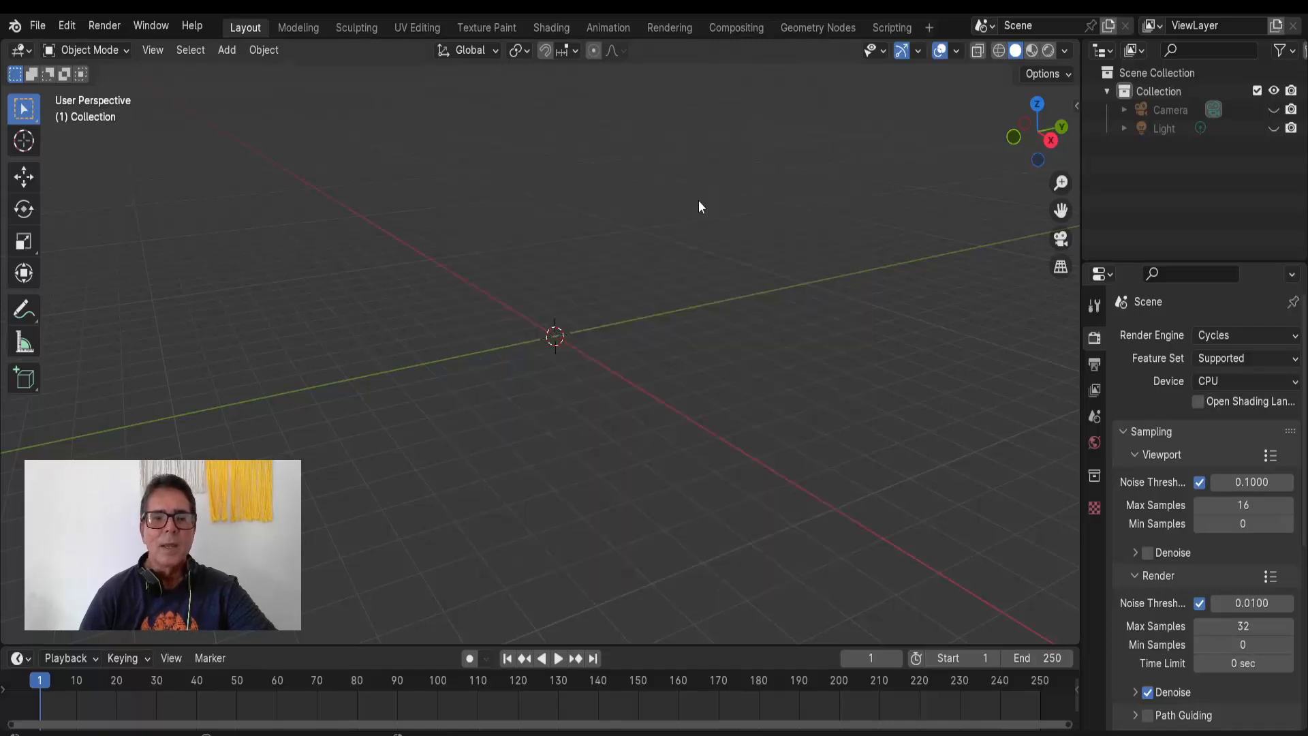
click(219, 50)
mouse_move(240, 70)
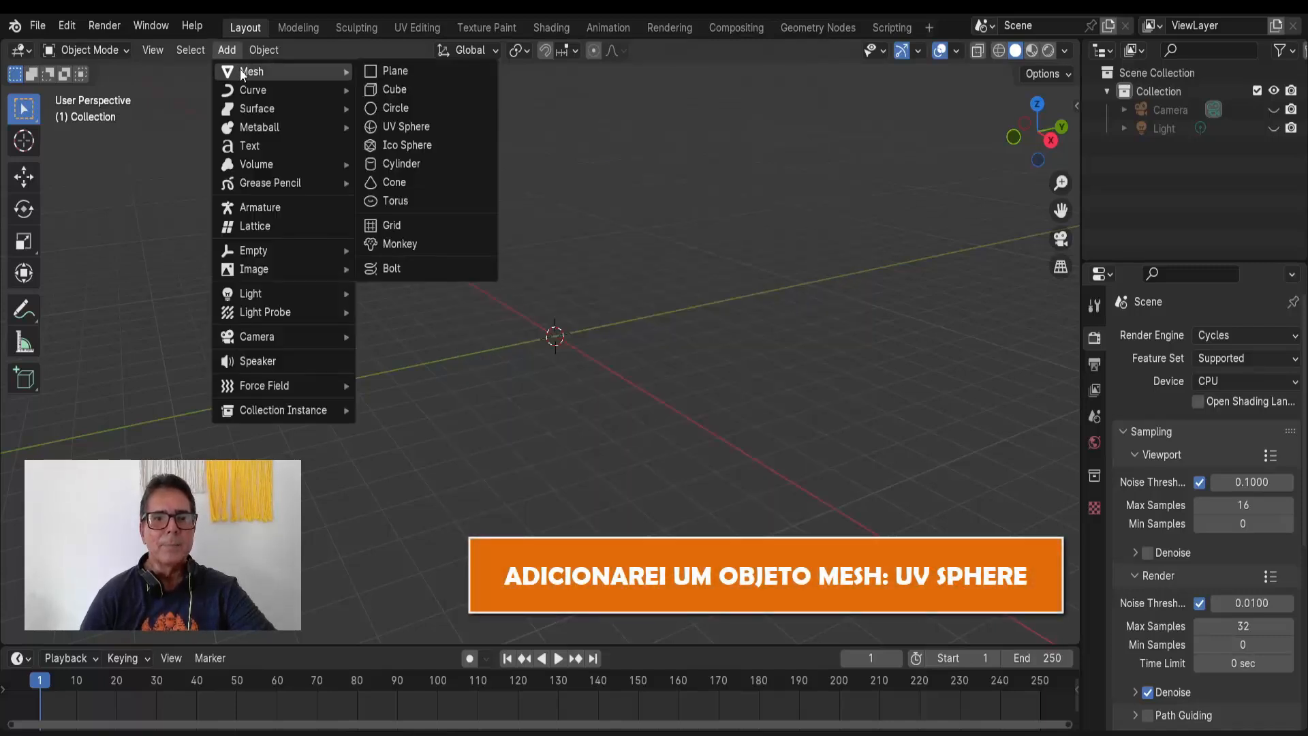
click(408, 126)
scroll(778, 336, up, 5)
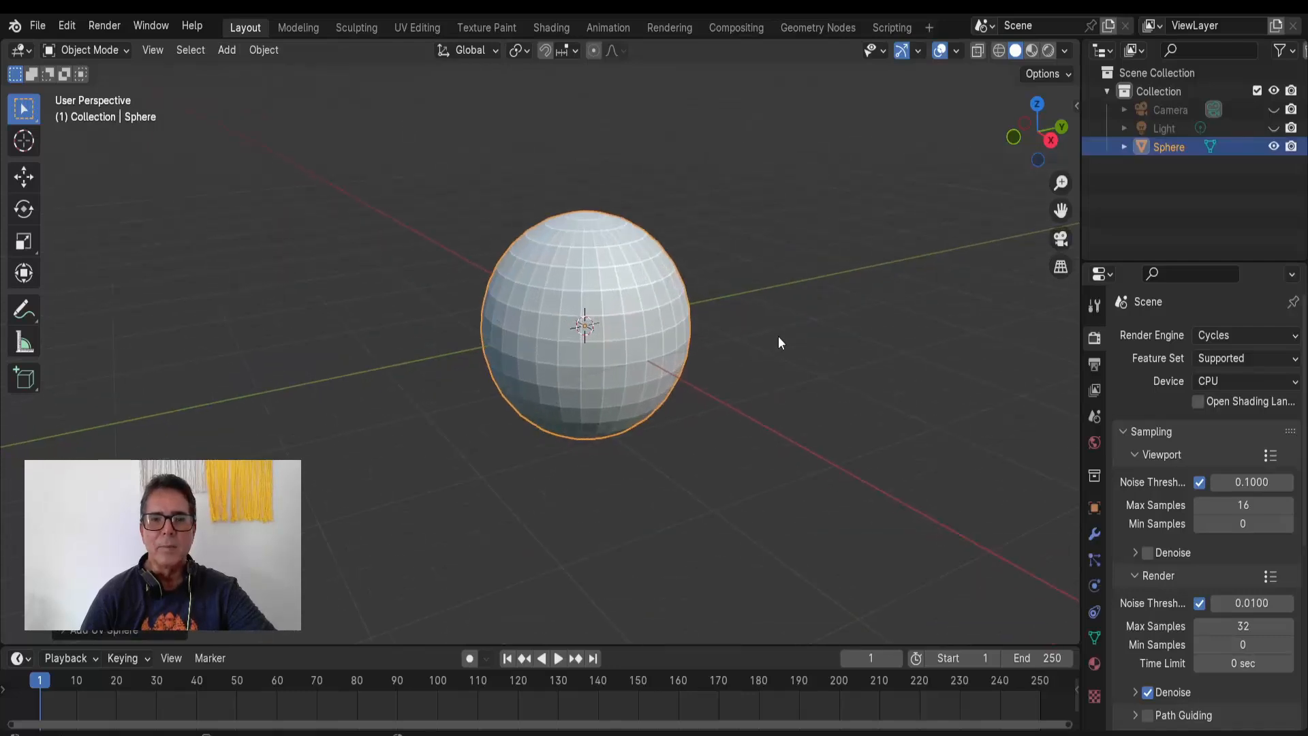
scroll(908, 211, up, 1)
Step: Apply Shade Auto Smooth to the sphere and deselect it
right_click(907, 211)
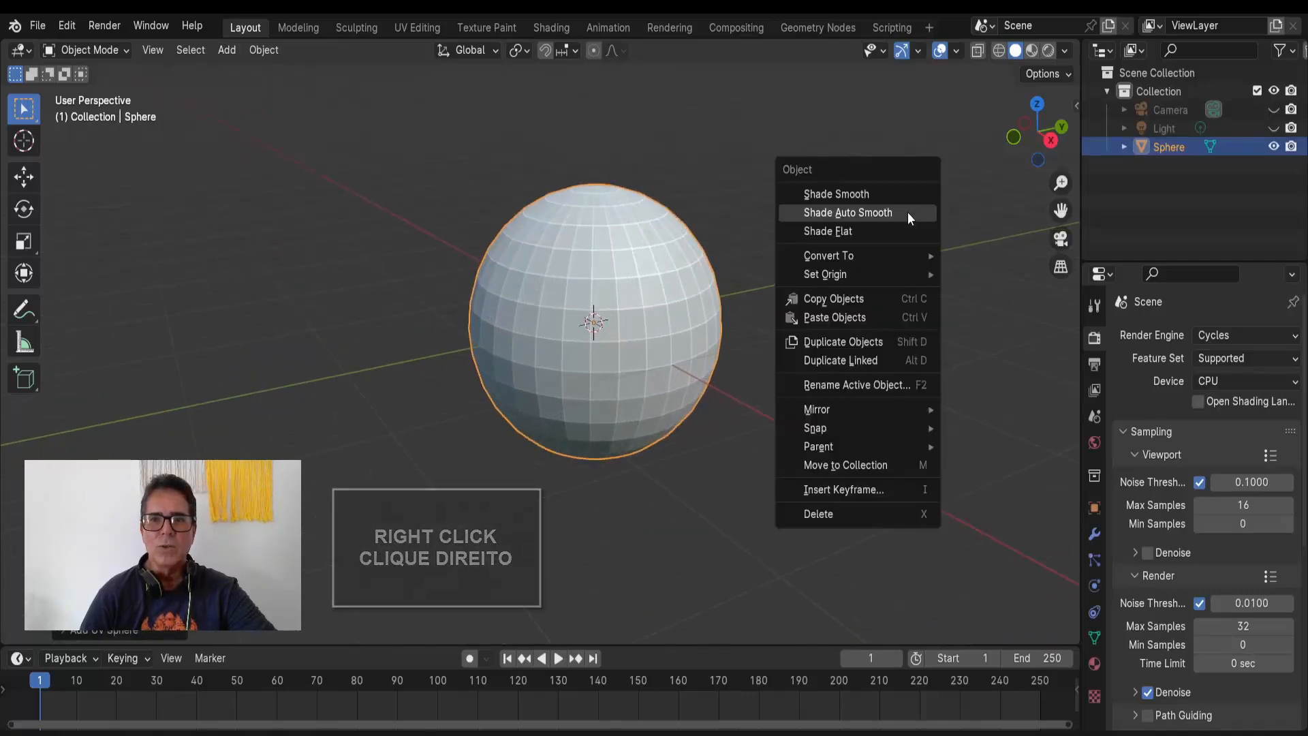
click(907, 211)
click(828, 267)
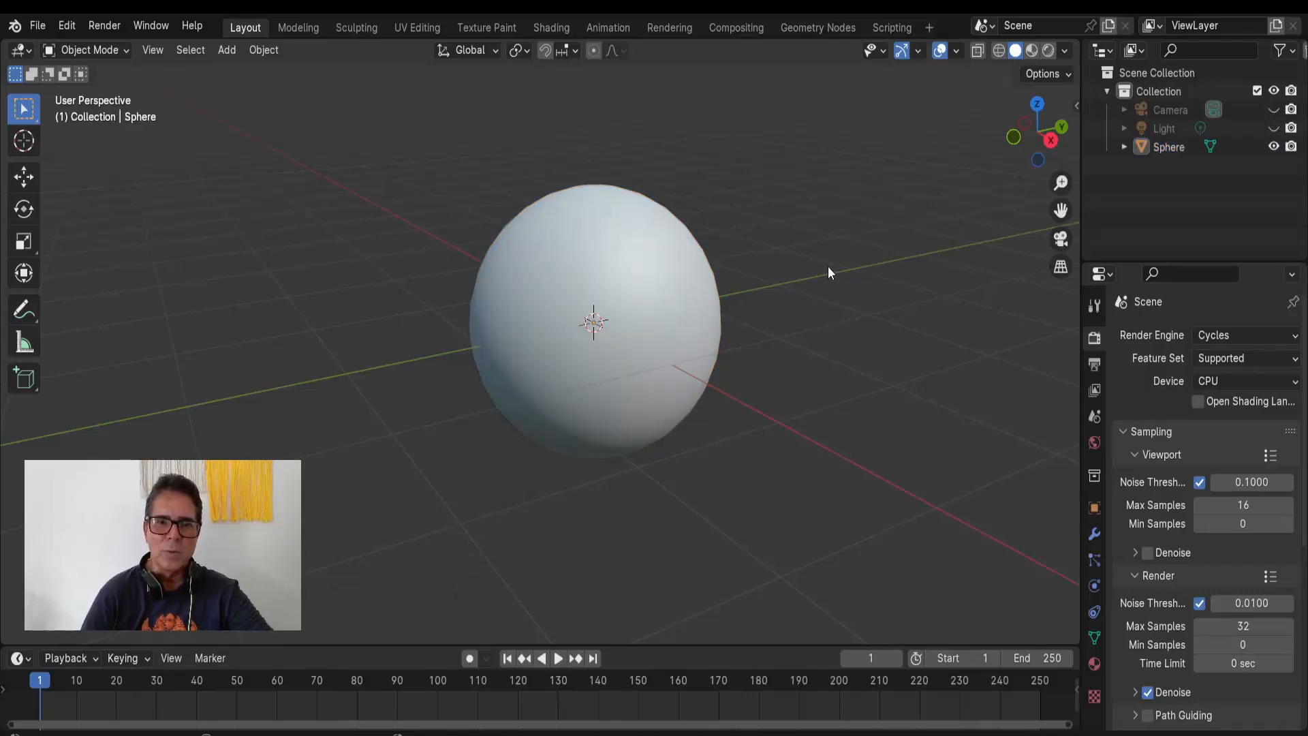
Step: Add an Emitter particle system to the sphere and play the animation briefly to preview the emission
click(668, 257)
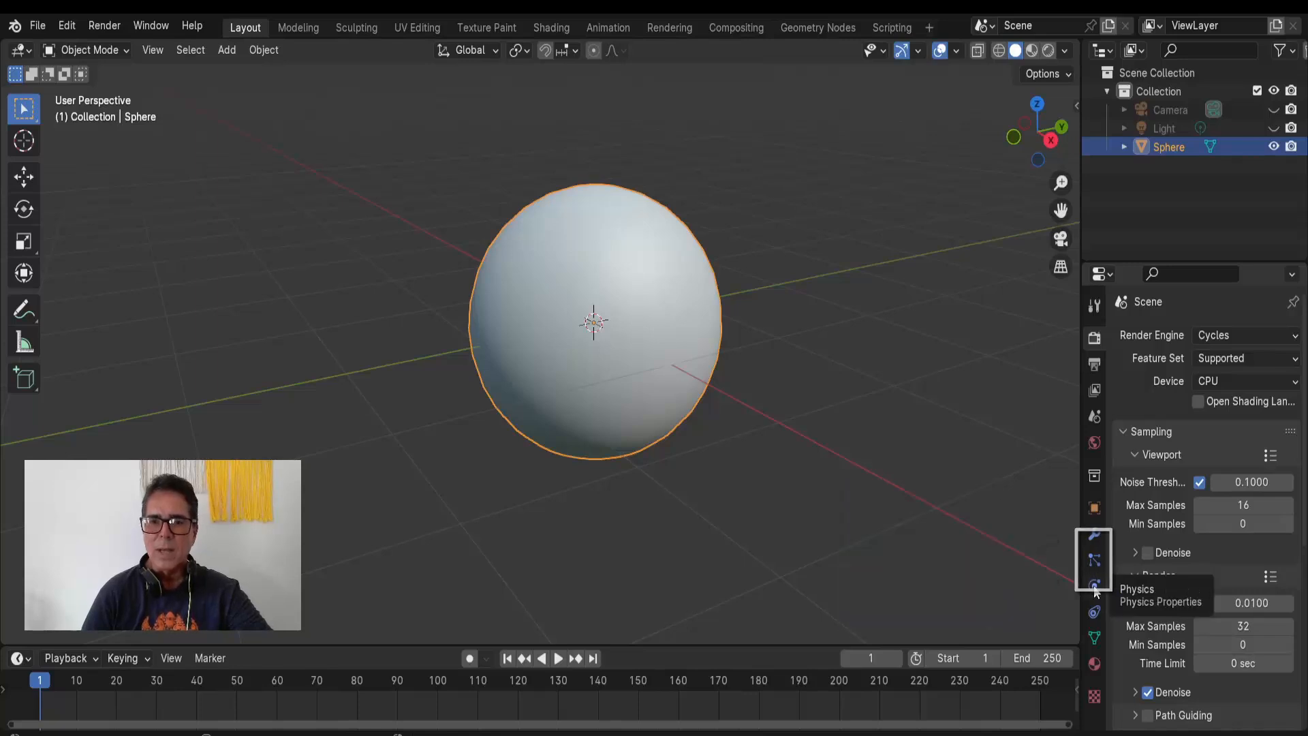
click(1094, 561)
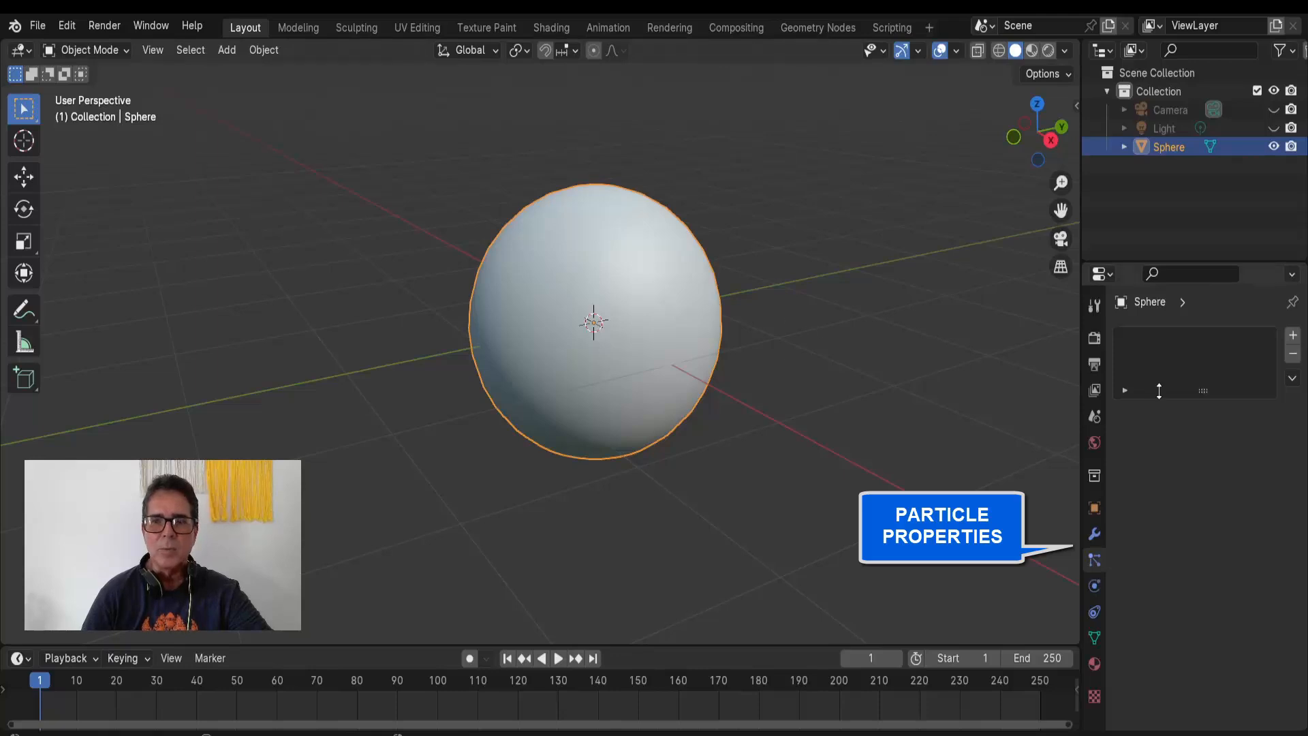
click(1292, 336)
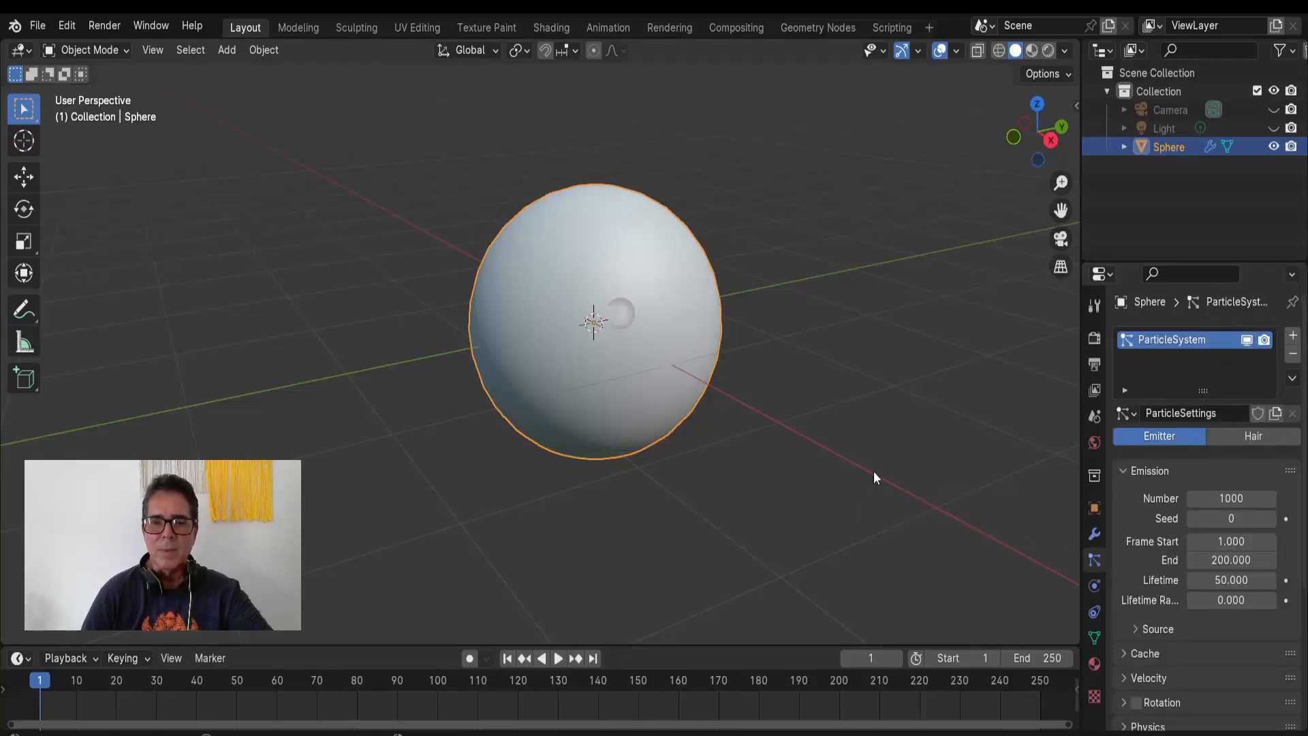
click(558, 657)
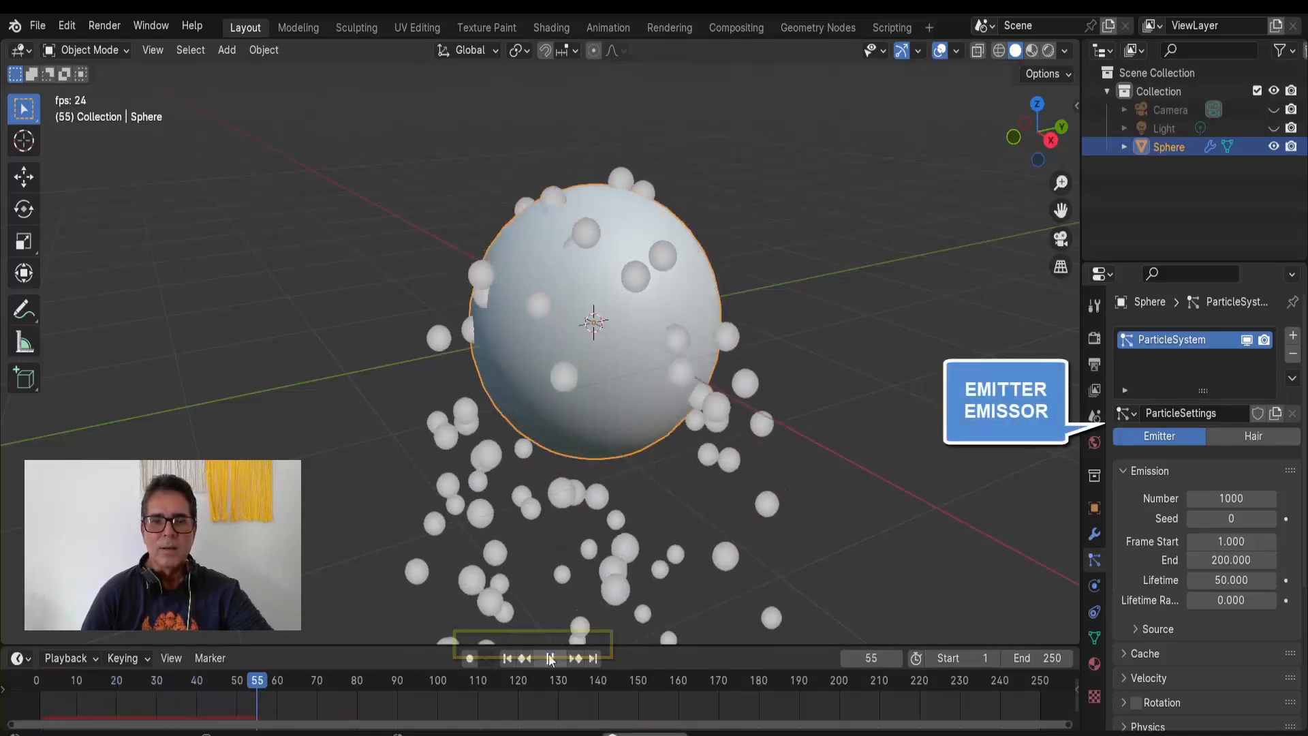
click(551, 658)
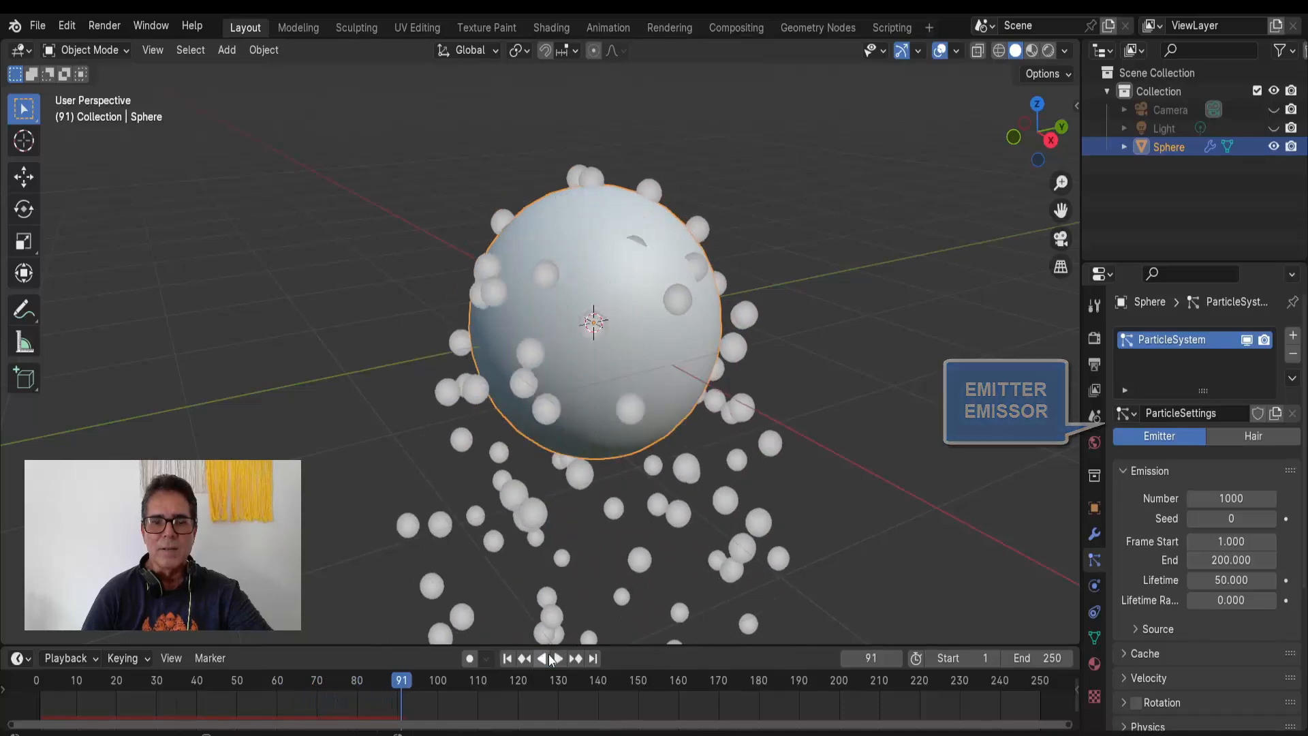
Step: Switch the sphere's particle system to Hair to preview it, and remove the particle system from the sphere
click(1257, 436)
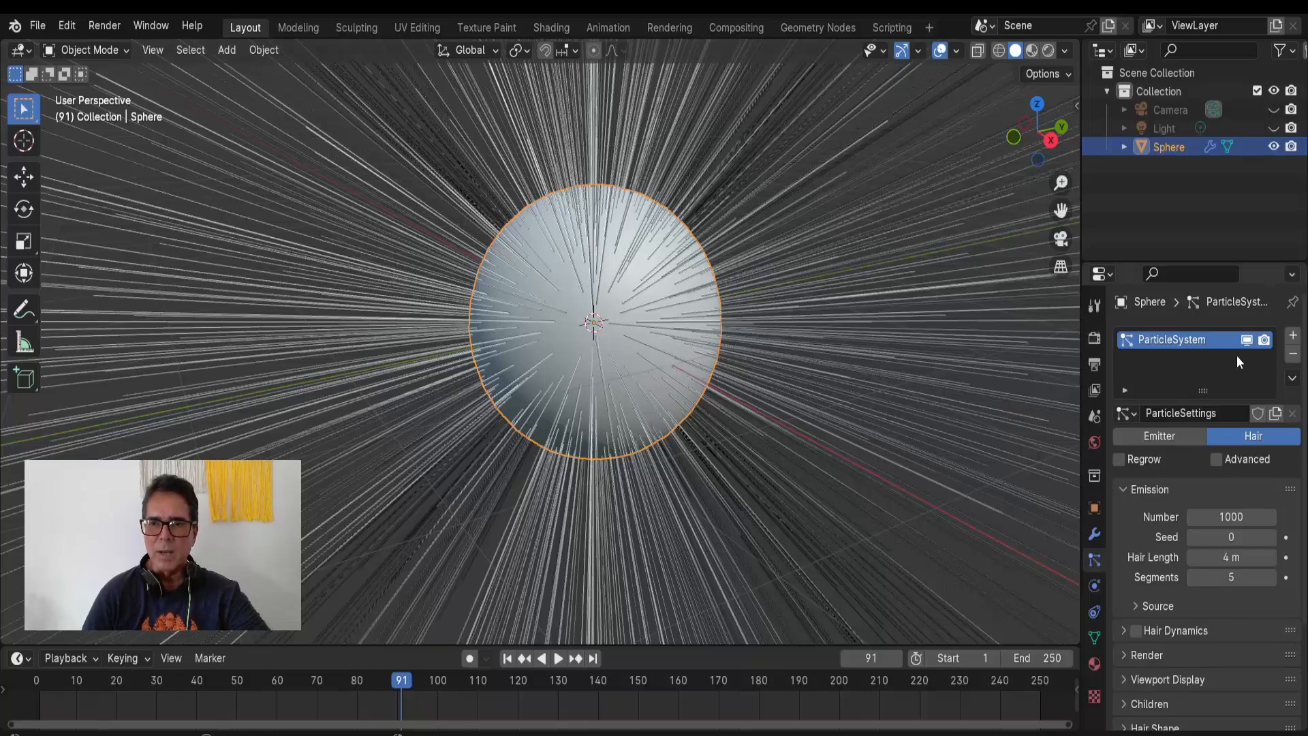
click(1293, 355)
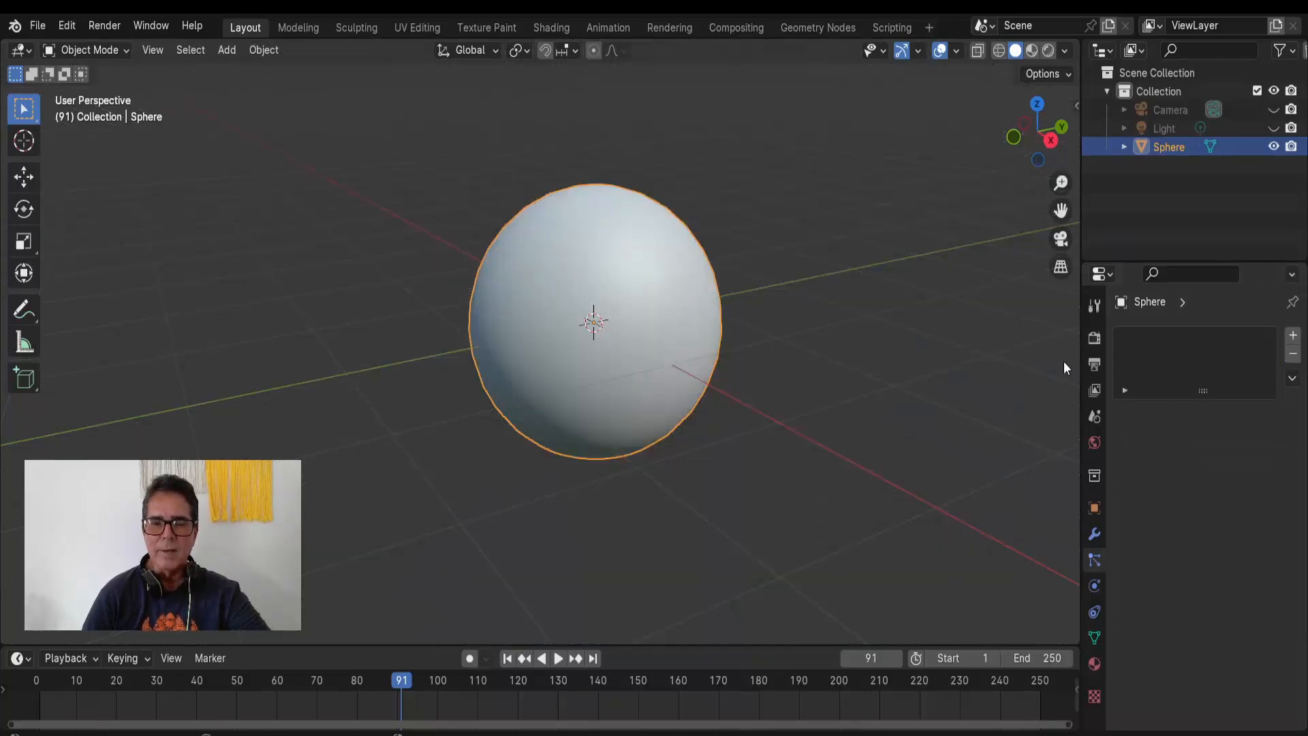
scroll(854, 380, down, 3)
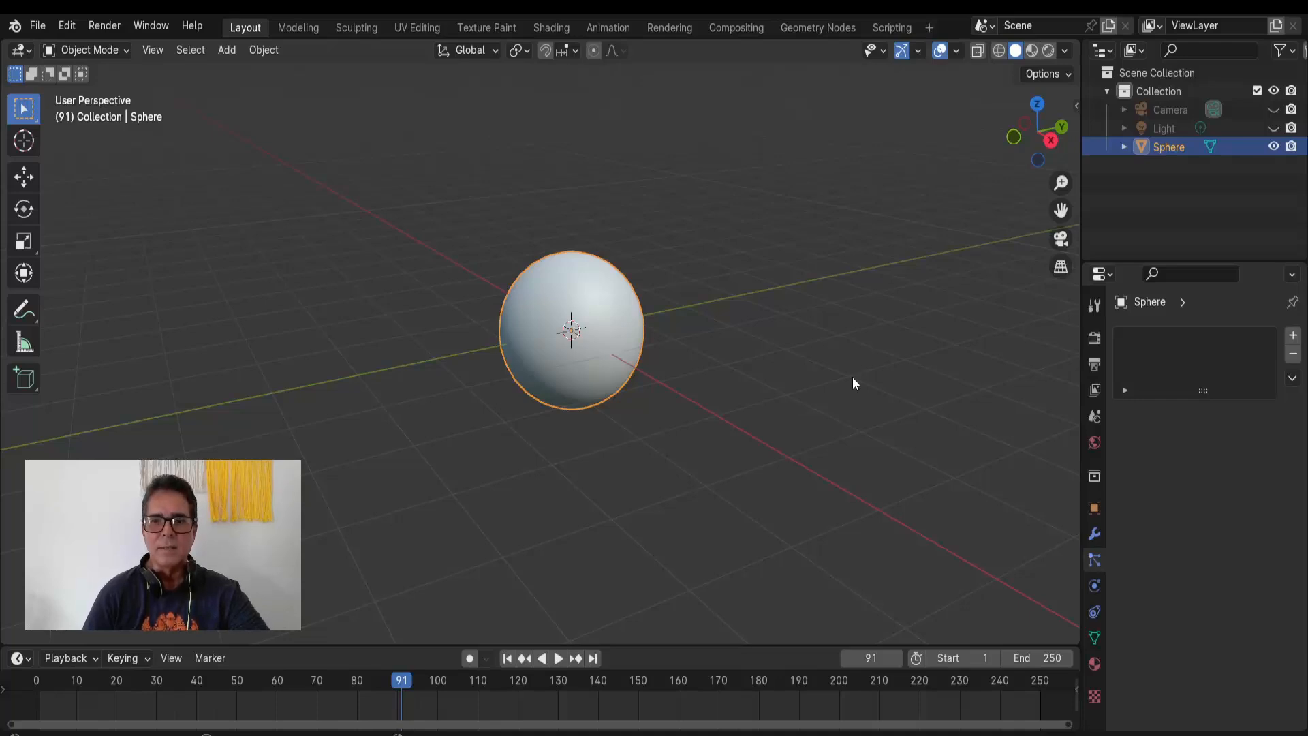
Step: Look through the sphere's physics options, the available quick effects and the Preferences entry
click(1090, 587)
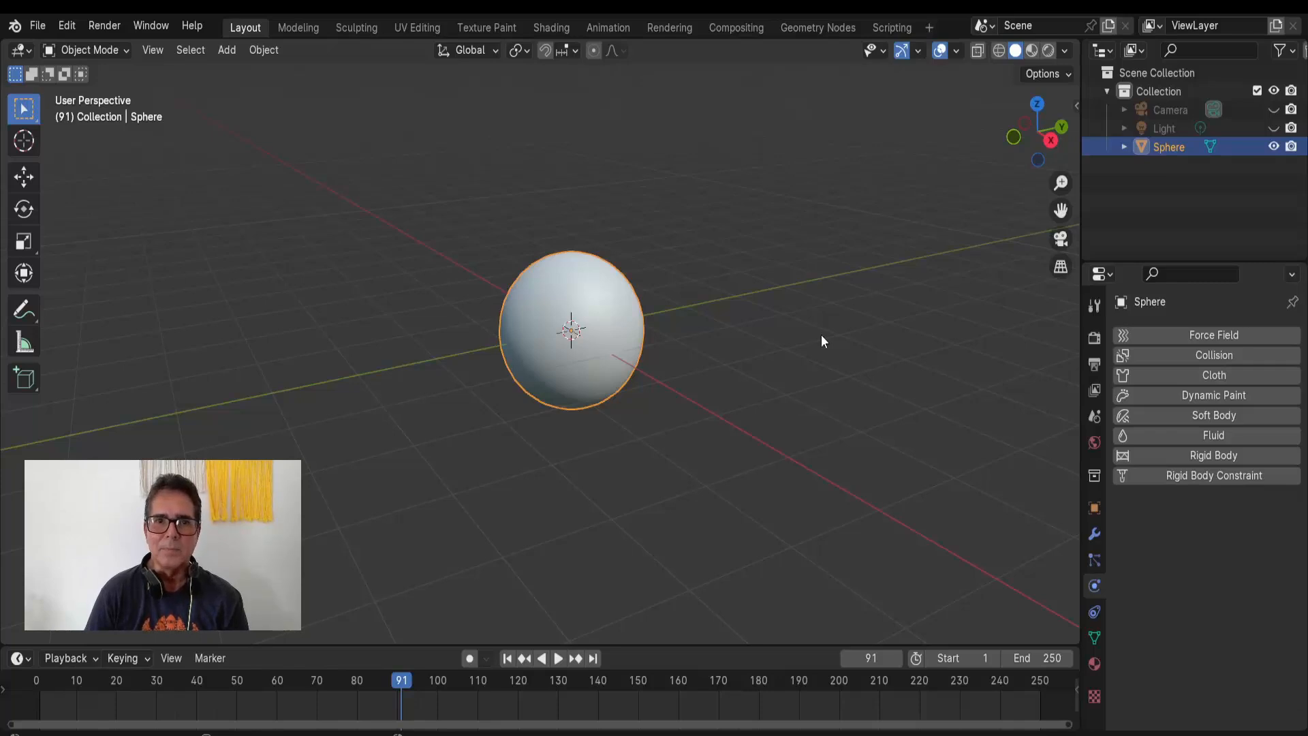
click(264, 50)
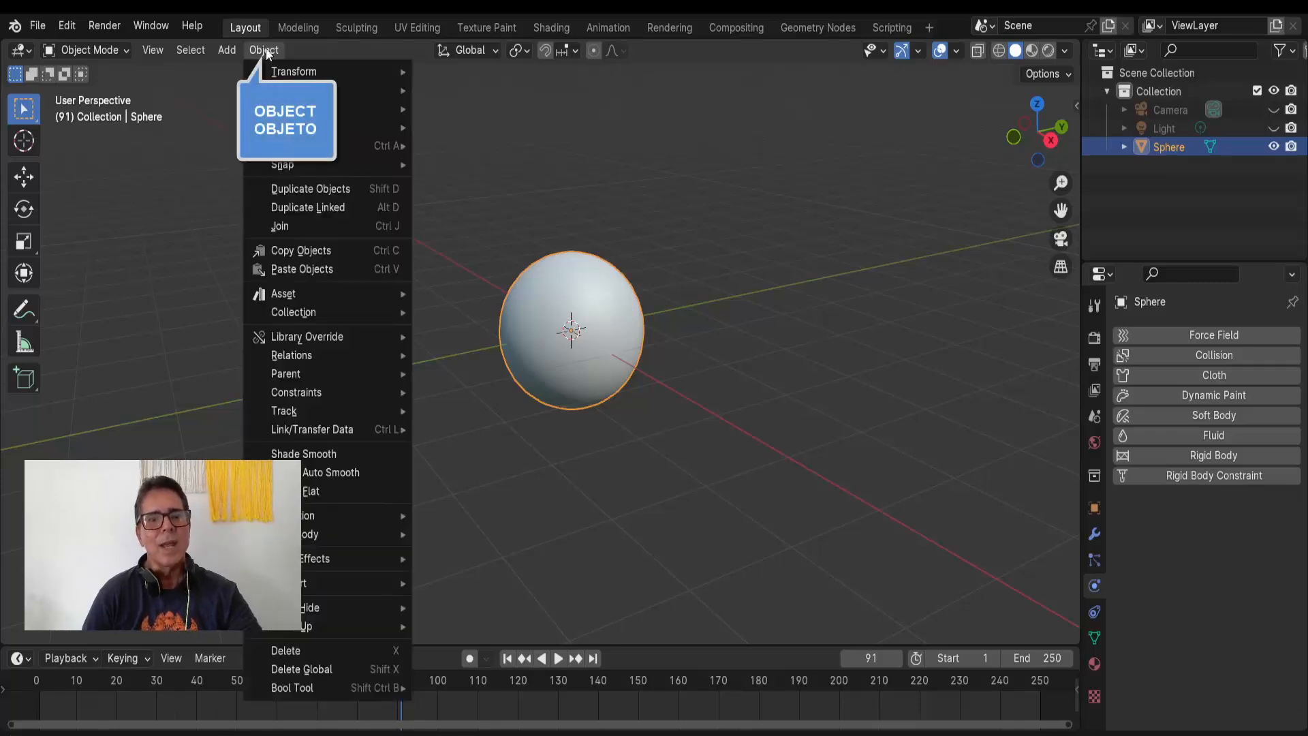
mouse_move(304, 560)
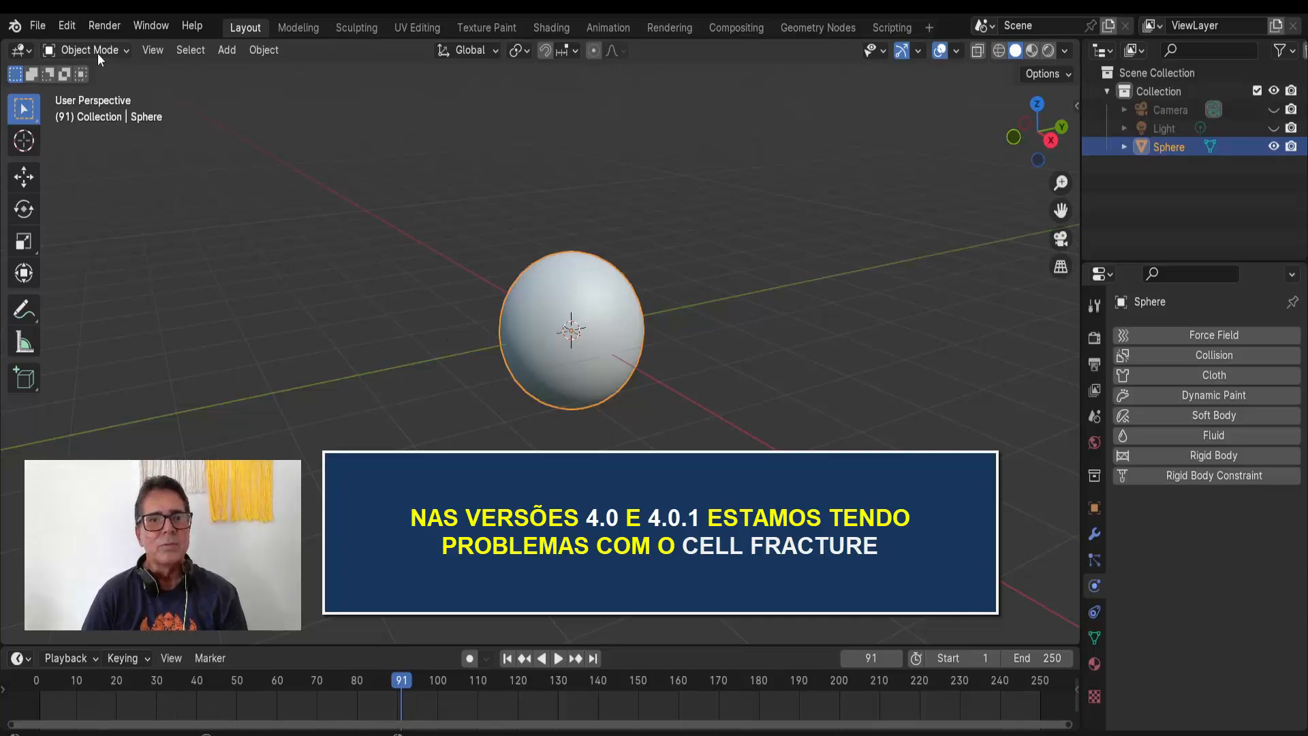
click(61, 26)
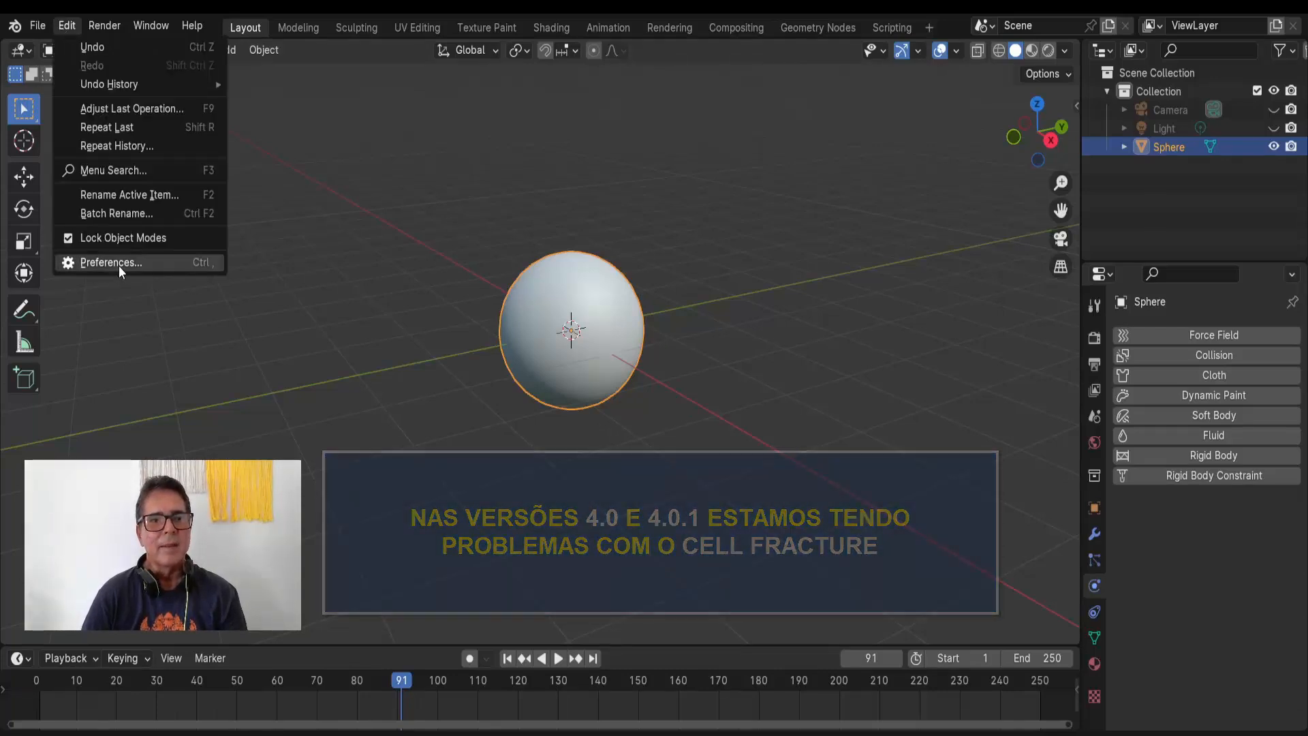
Step: Apply the Quick Fur effect to the sphere
click(276, 50)
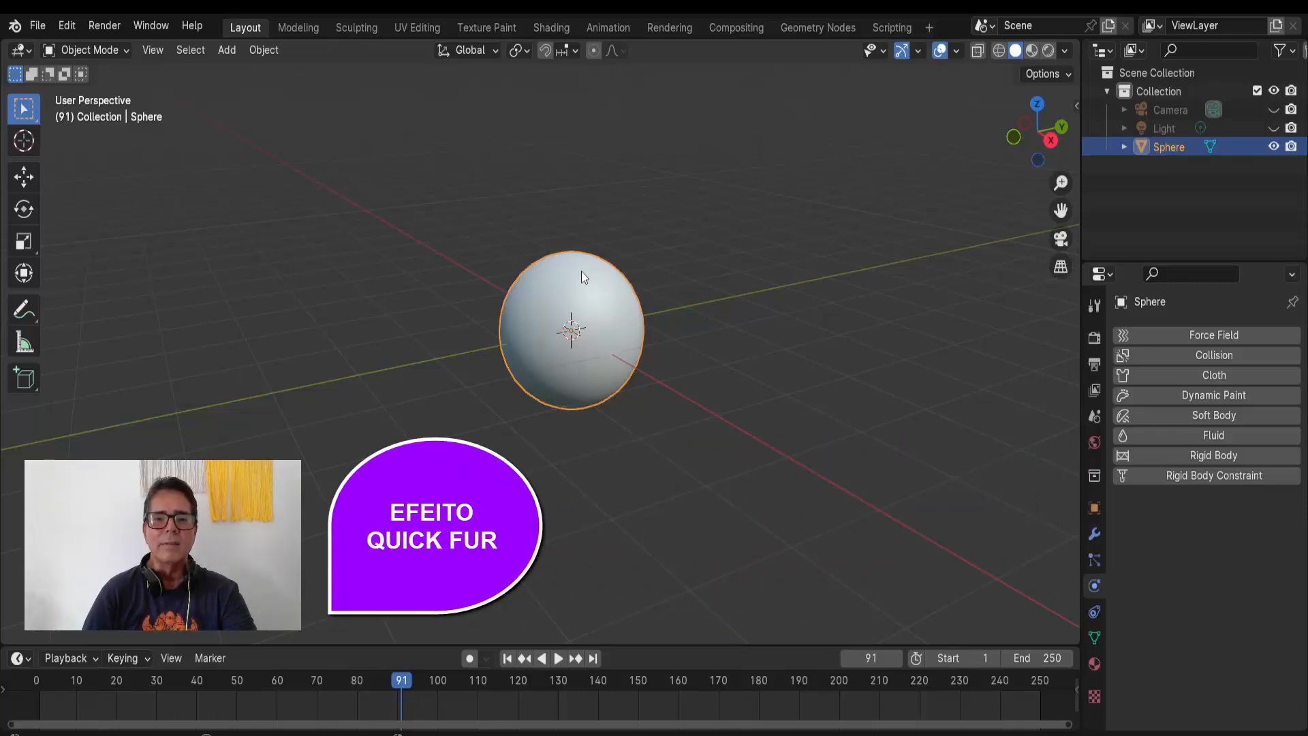
click(262, 50)
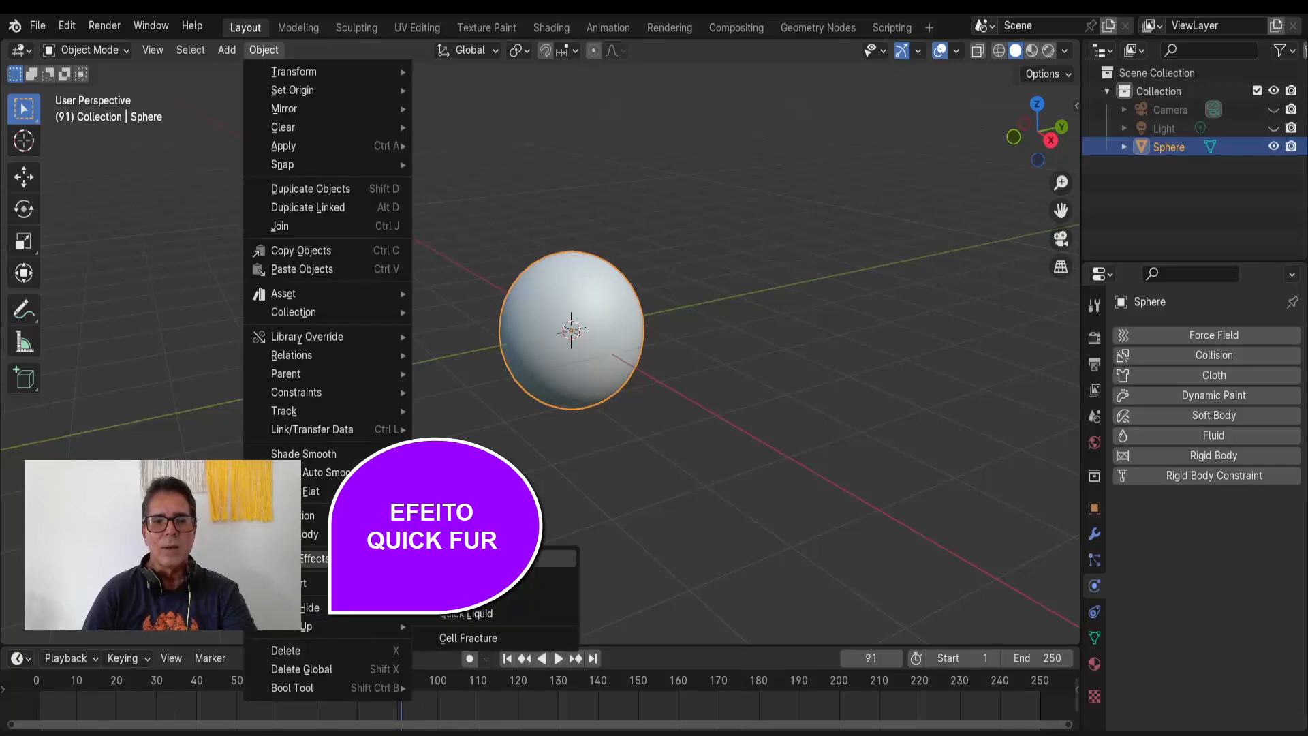
click(476, 557)
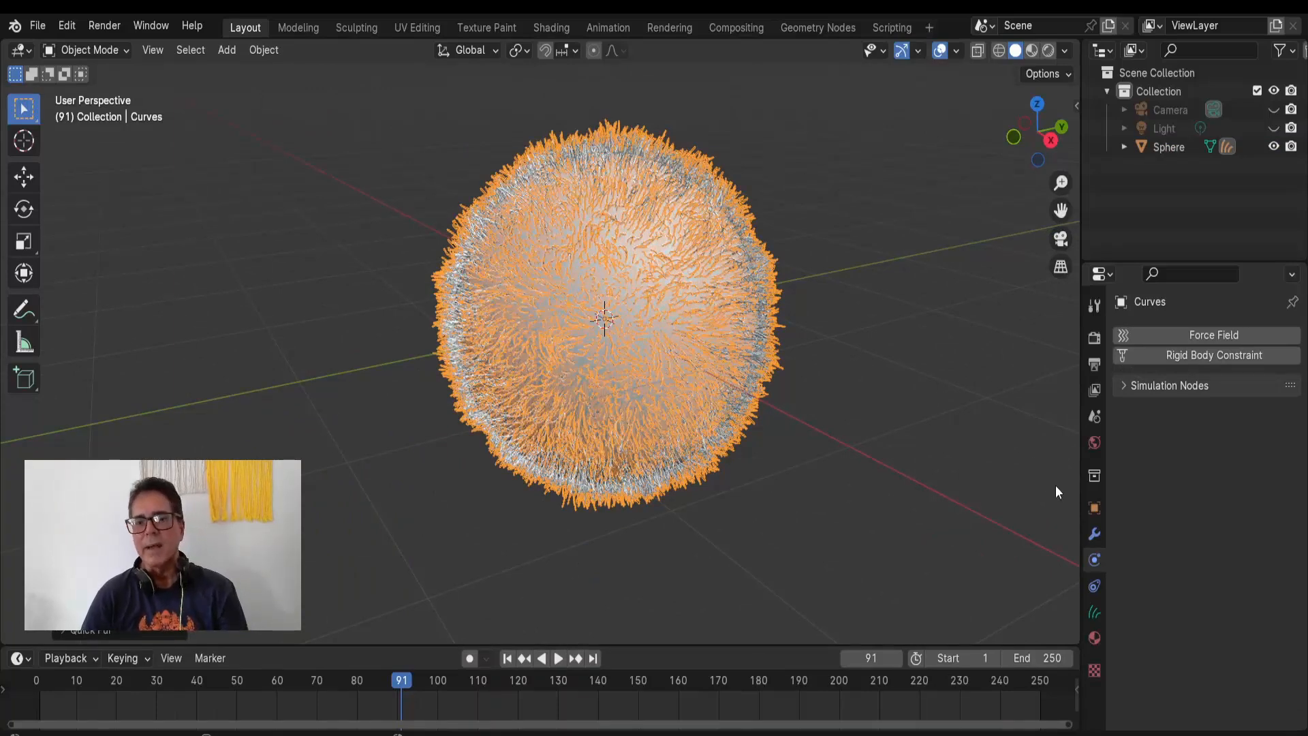
Step: Examine the fur curves' hair modifiers, object data attributes and physics settings, including the Simulation Nodes section
click(1094, 534)
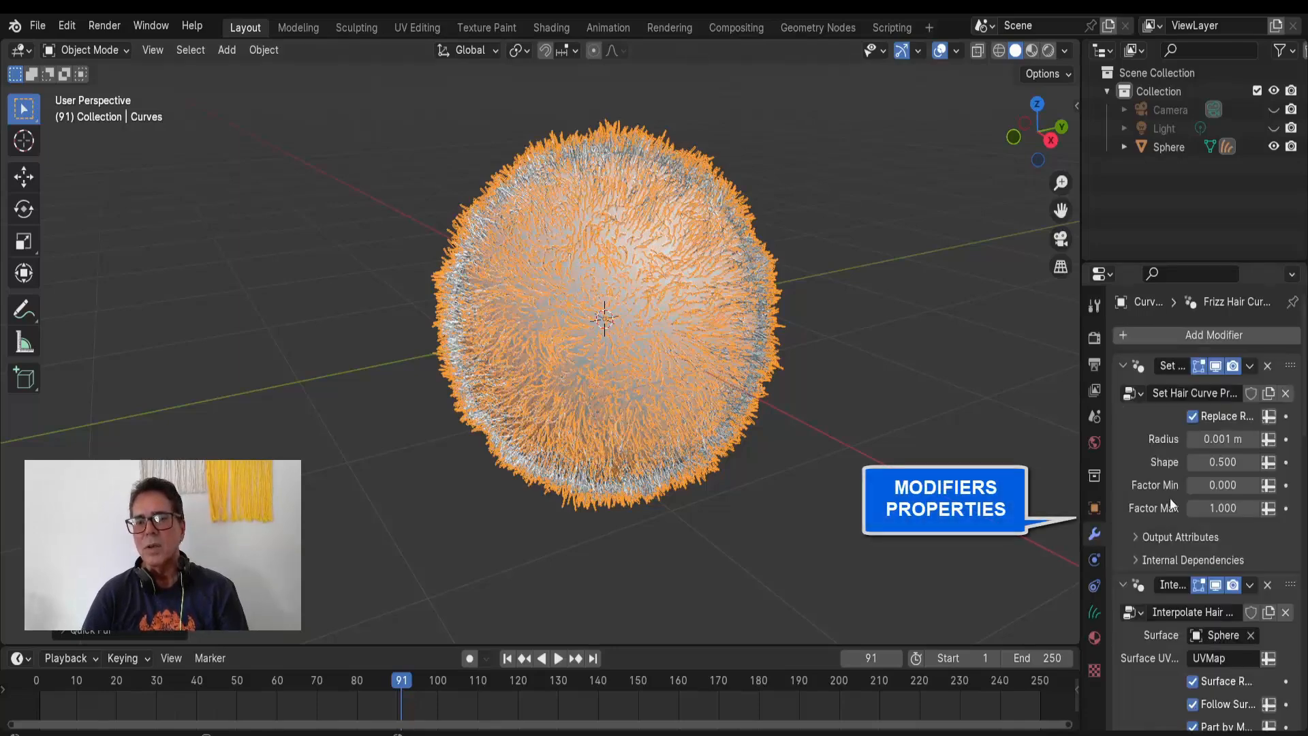
scroll(1150, 541, down, 10)
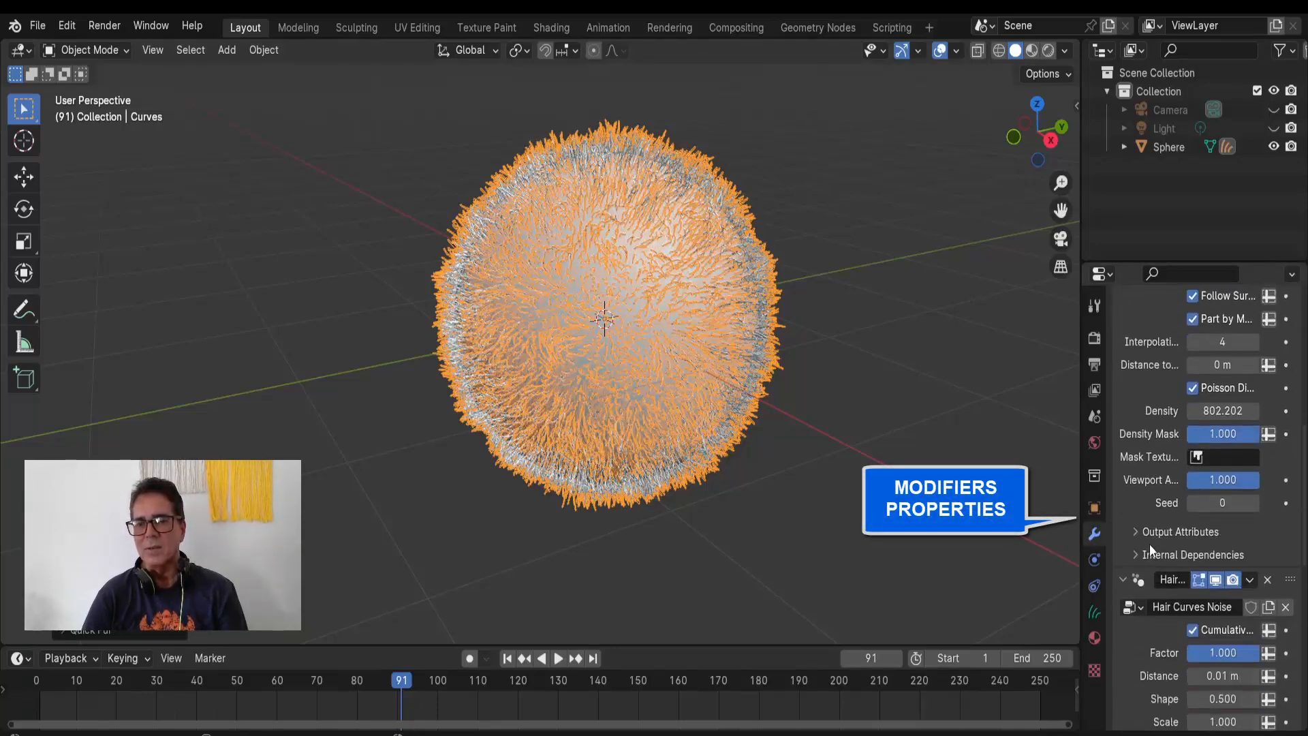
scroll(1150, 545, up, 8)
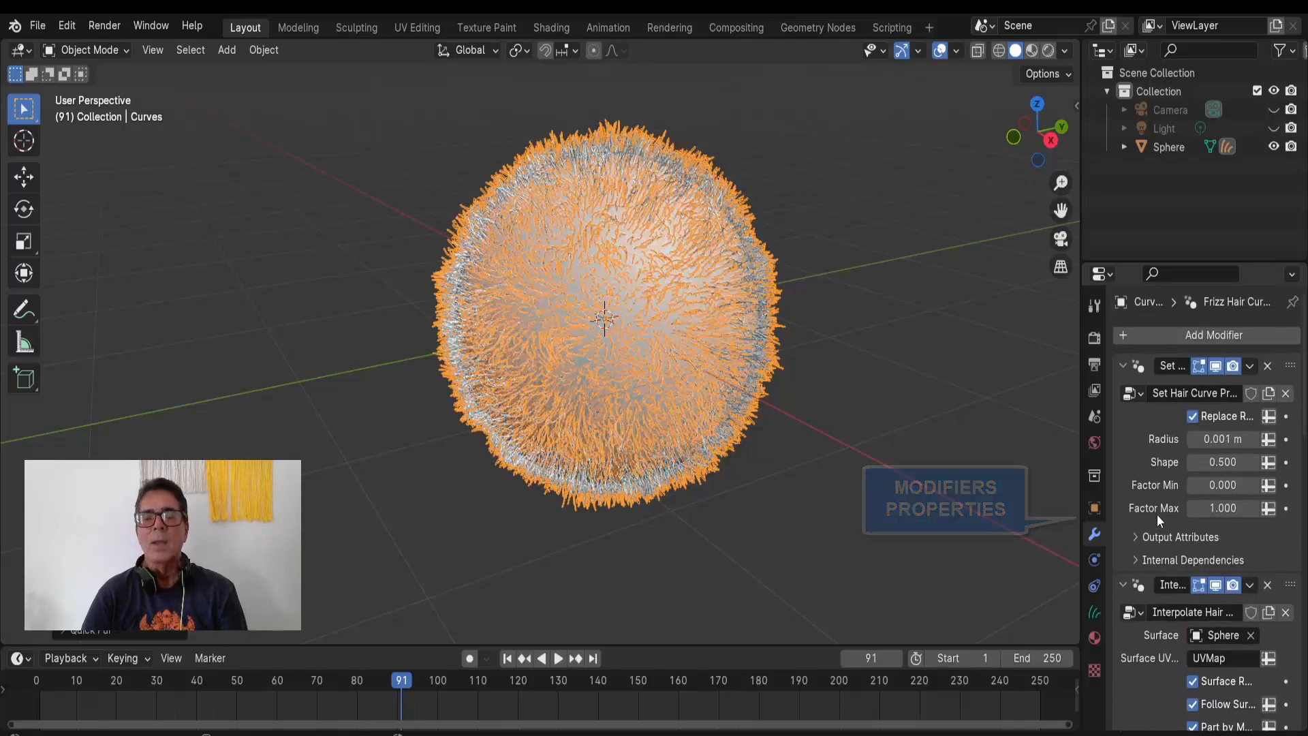
click(1094, 612)
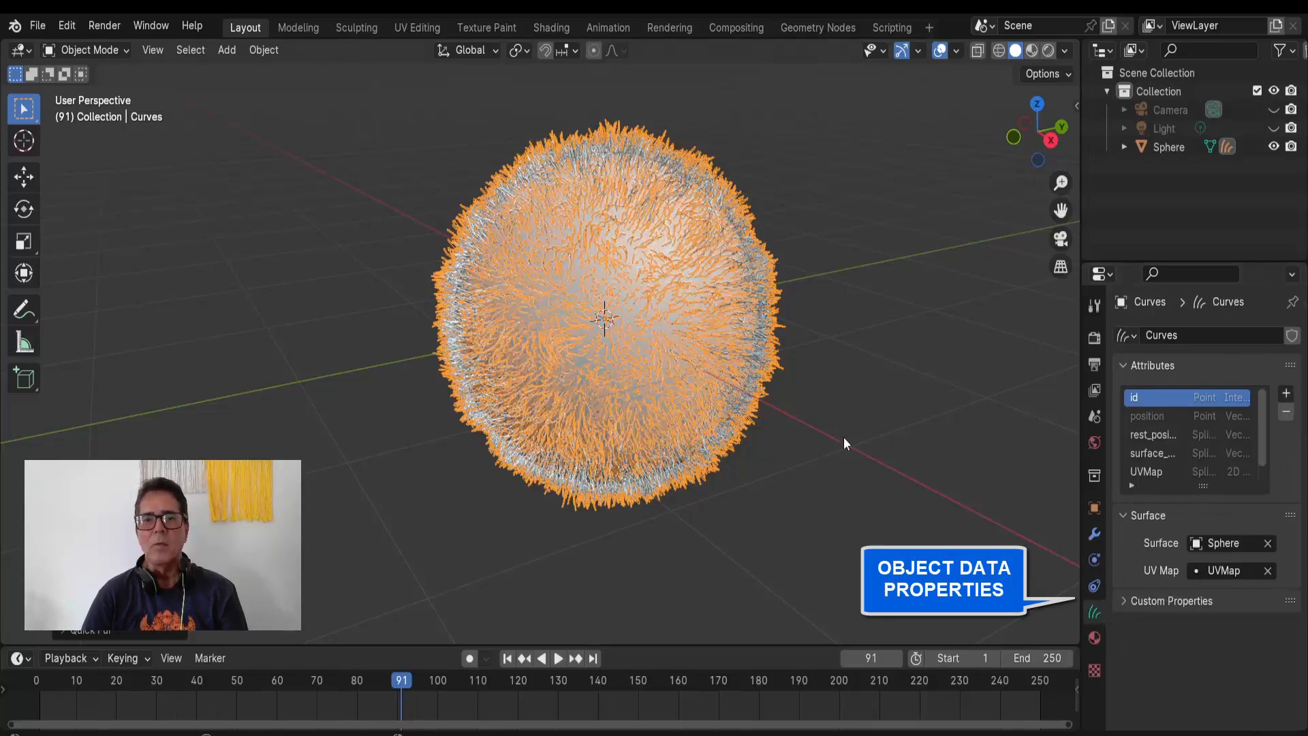
click(1094, 560)
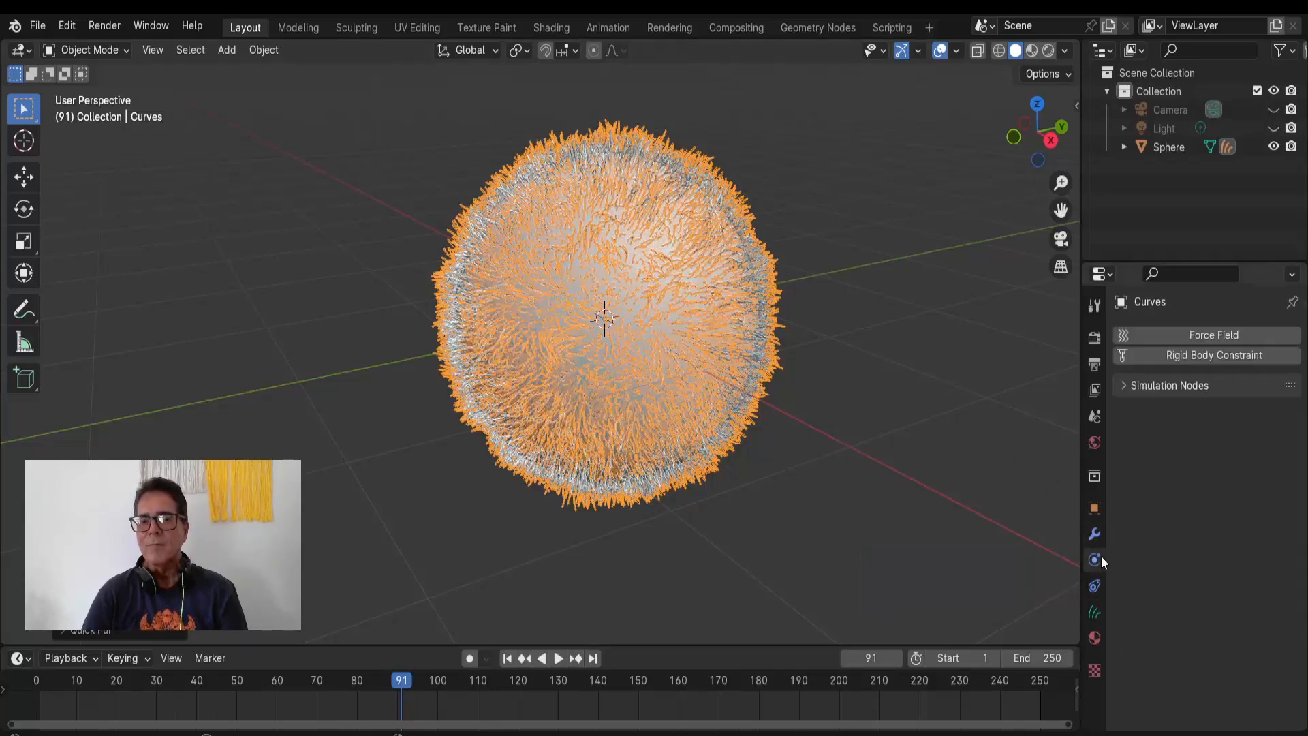
click(1128, 386)
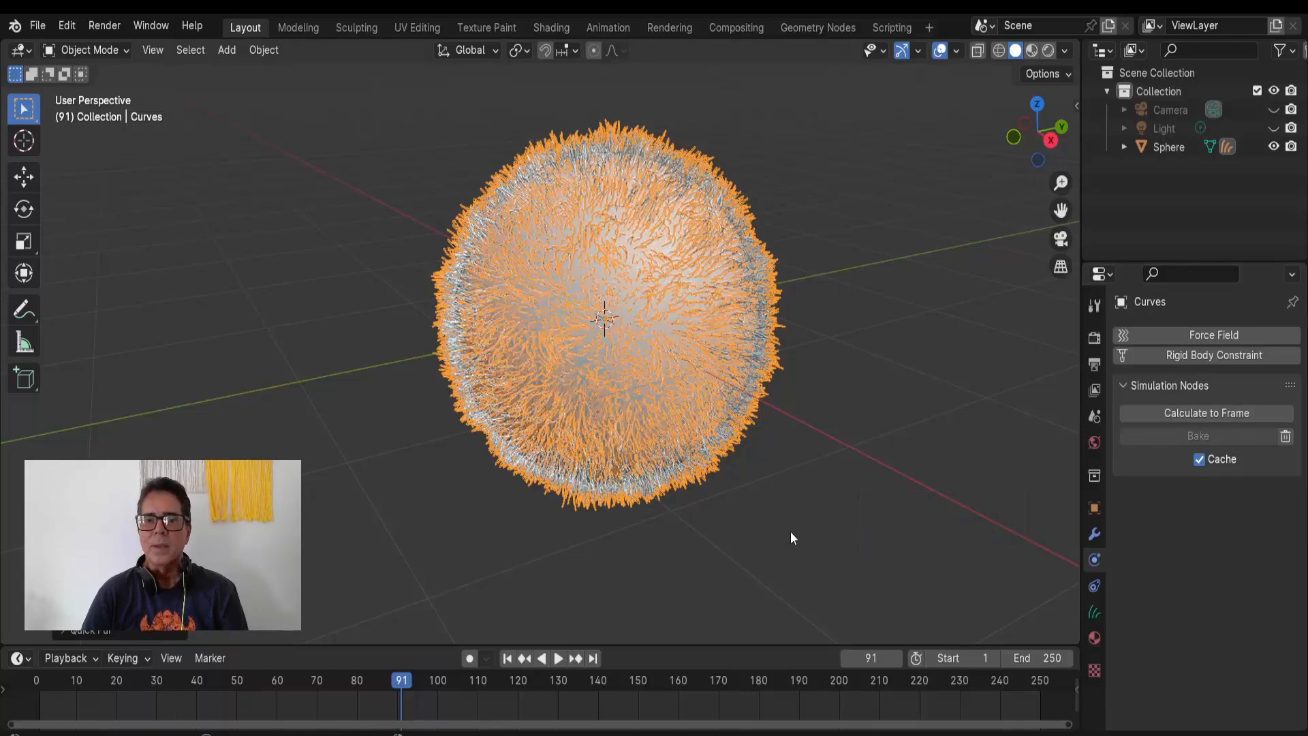
click(1093, 534)
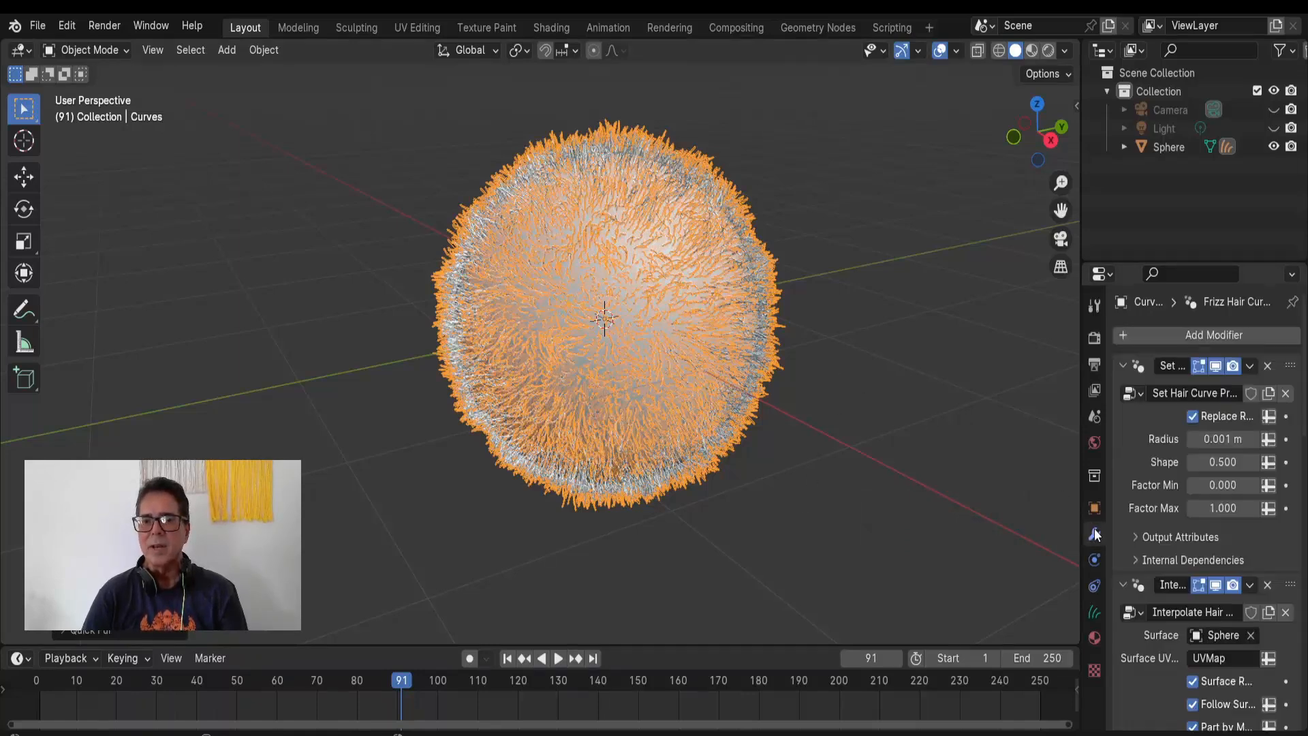
click(1093, 561)
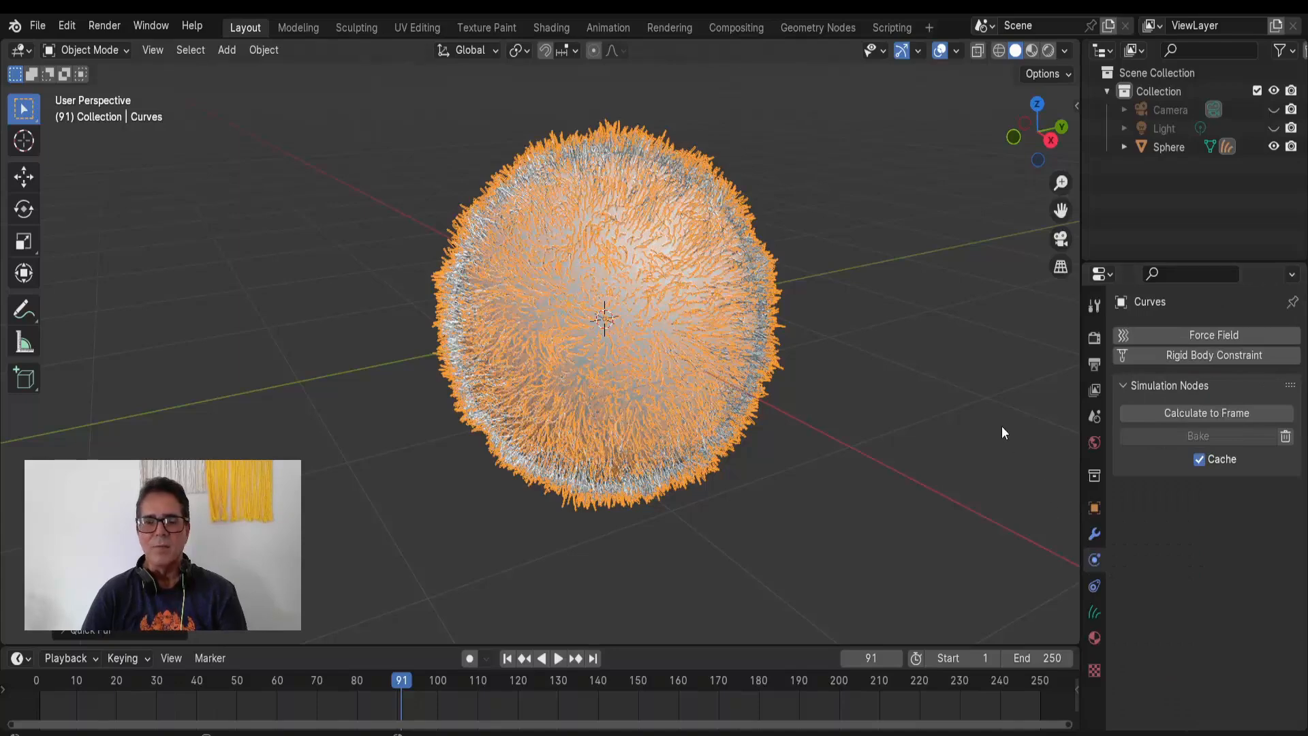
Step: Undo the Quick Fur effect and the earlier particle system changes, back to the plain smooth sphere at frame 1
key(ctrl+z)
key(ctrl+z)
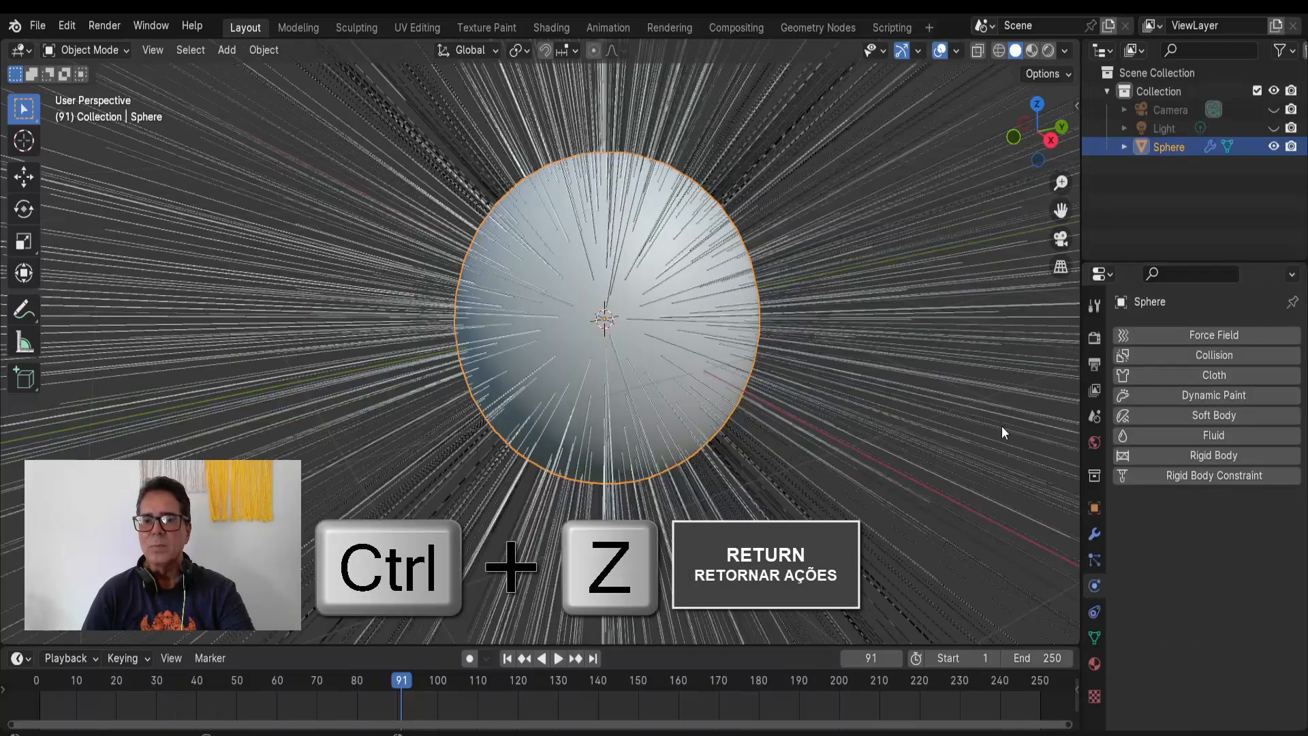
key(ctrl+z)
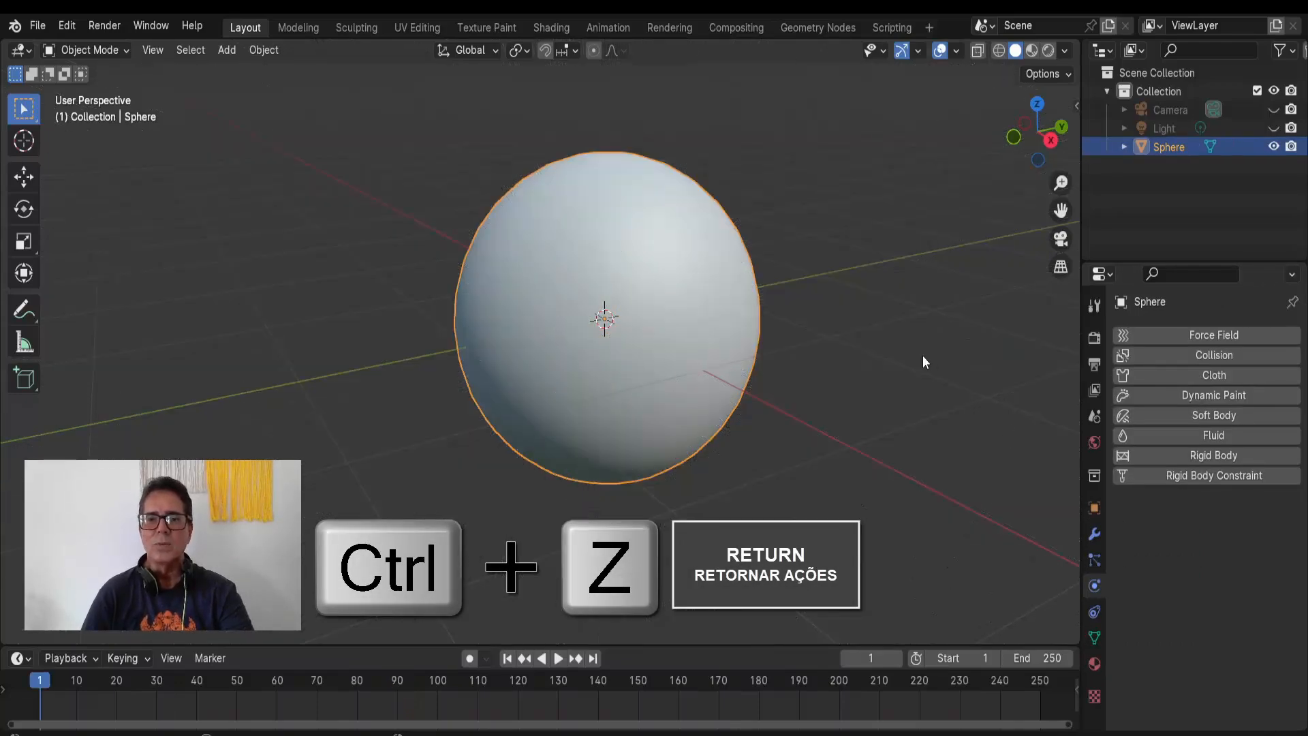
scroll(923, 362, down, 2)
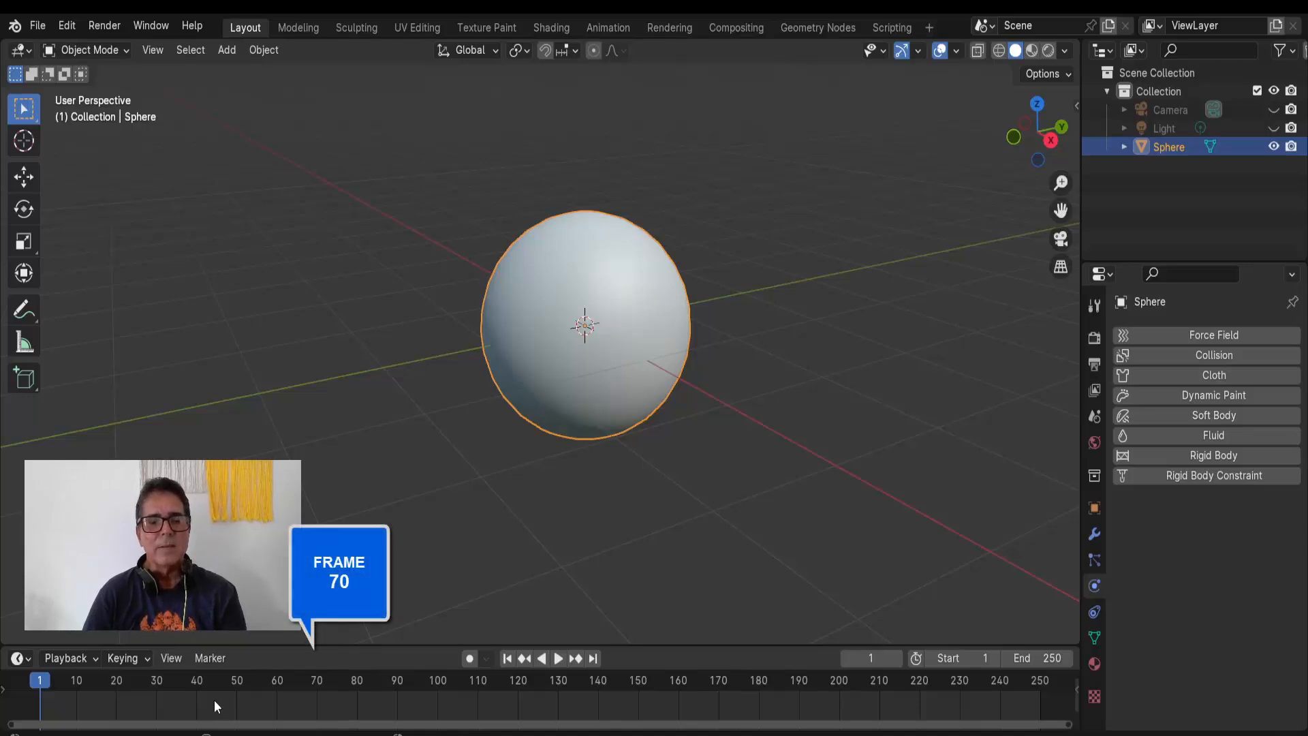
Step: Apply the Quick Explode effect to the sphere at frame 70 and return the timeline to the first frame
click(317, 680)
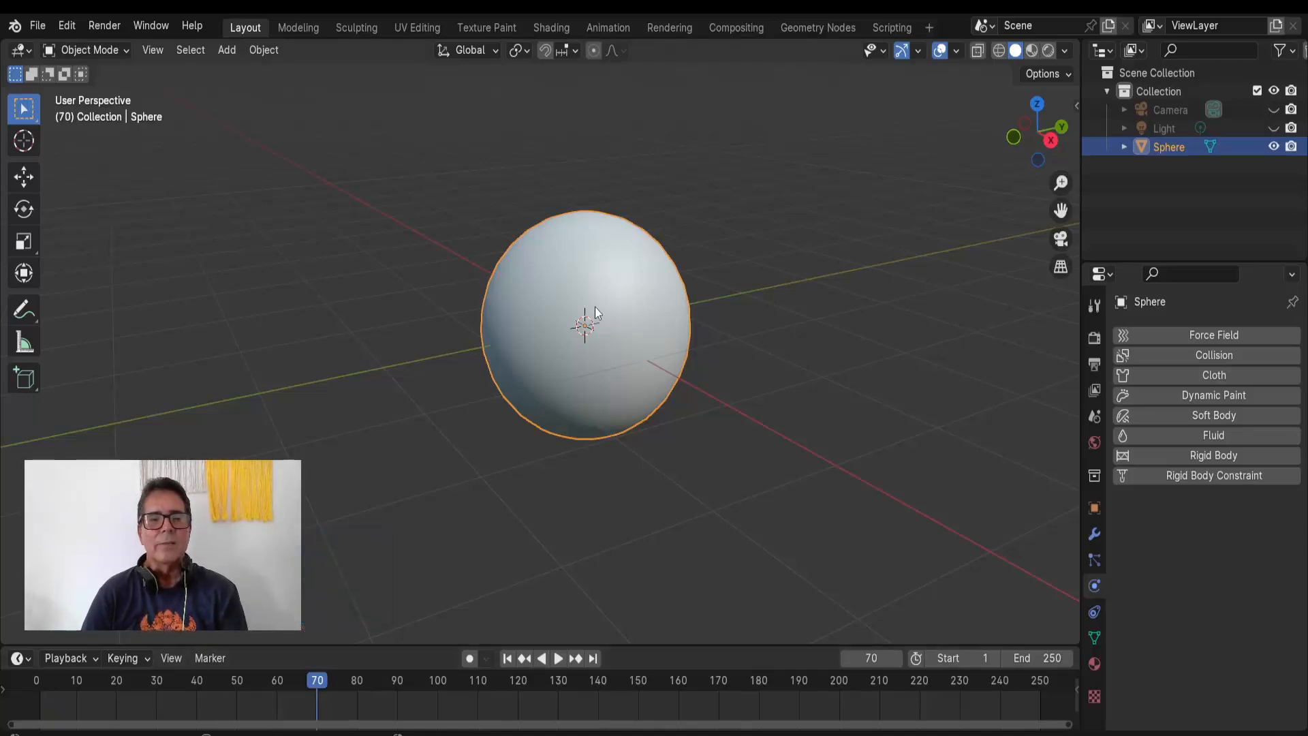
click(265, 50)
mouse_move(338, 557)
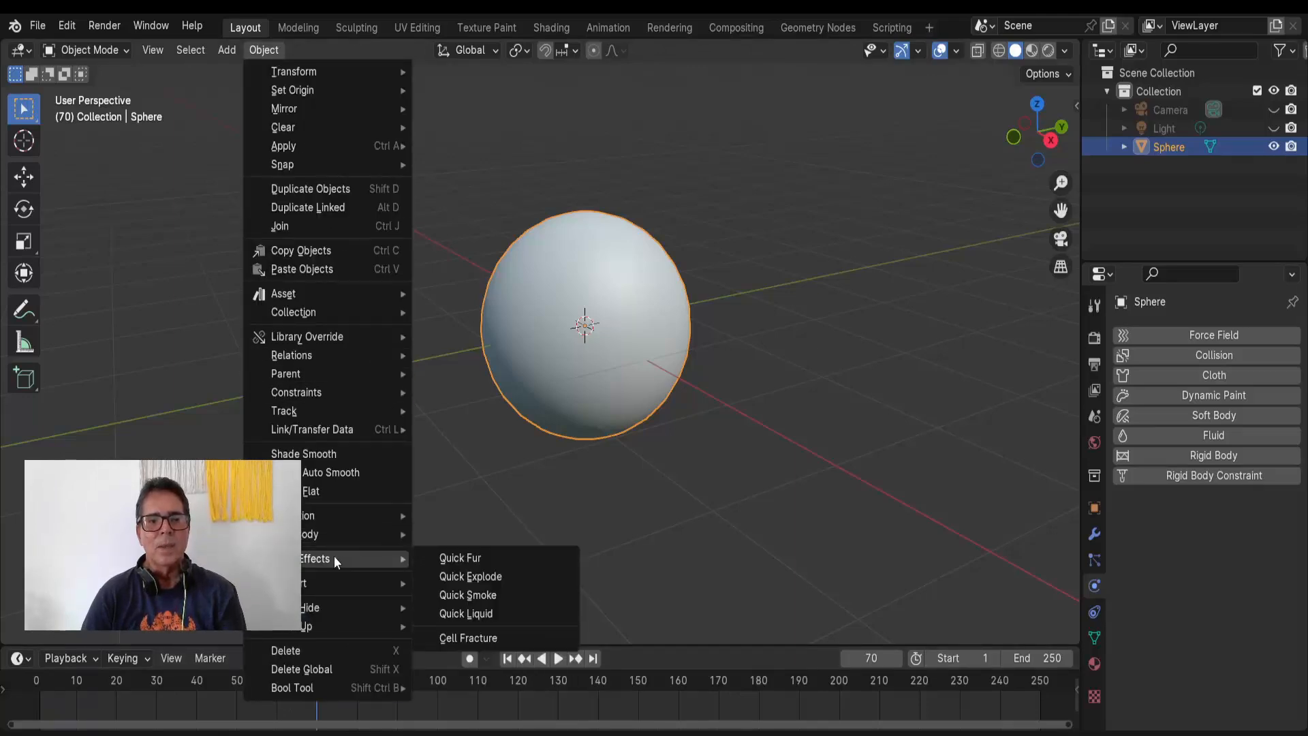
click(519, 579)
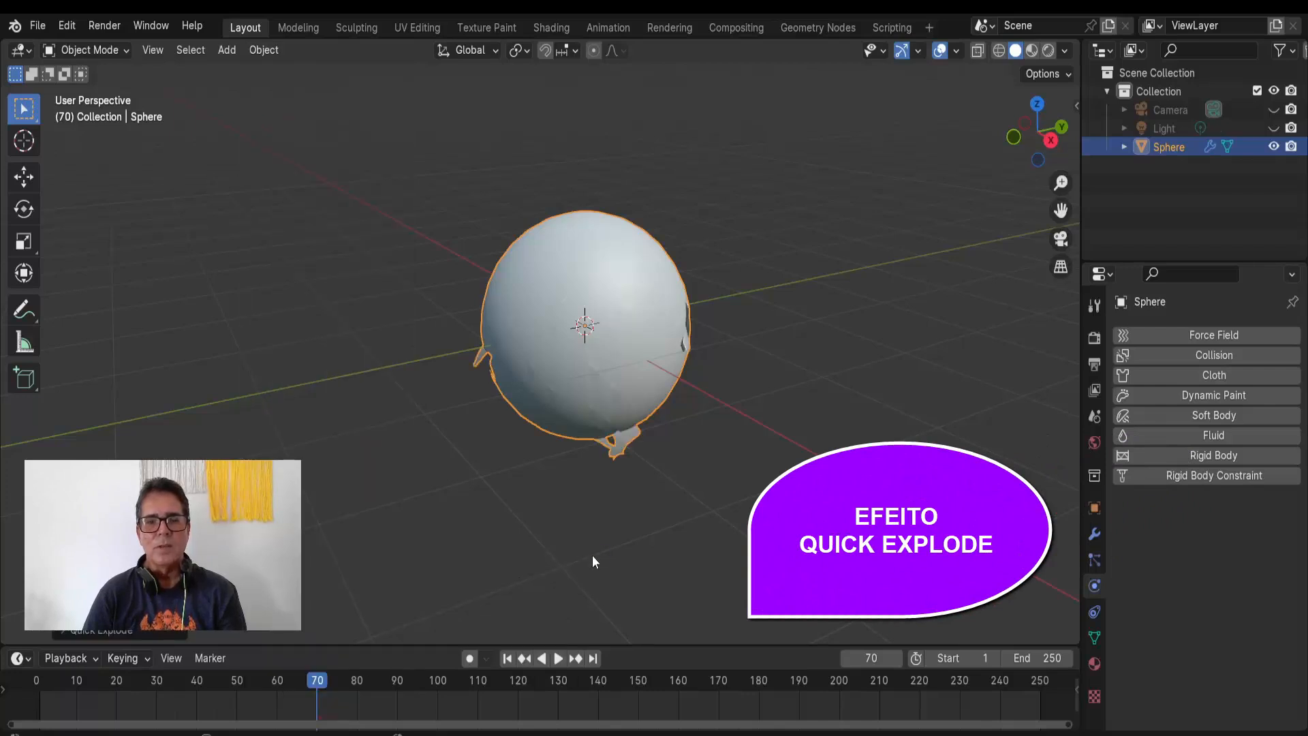
click(506, 658)
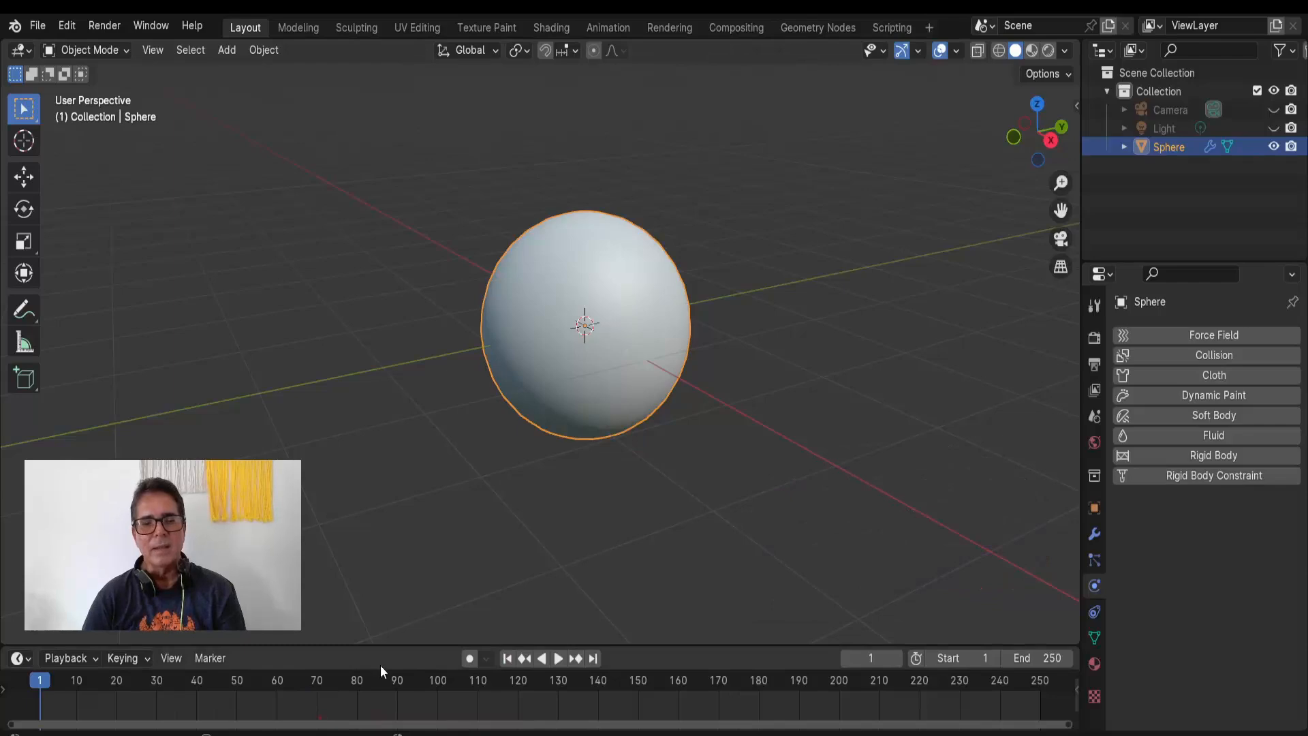
Step: Play the explosion animation twice from frame 1, stopping it while the sphere's fragments are flying apart
click(558, 658)
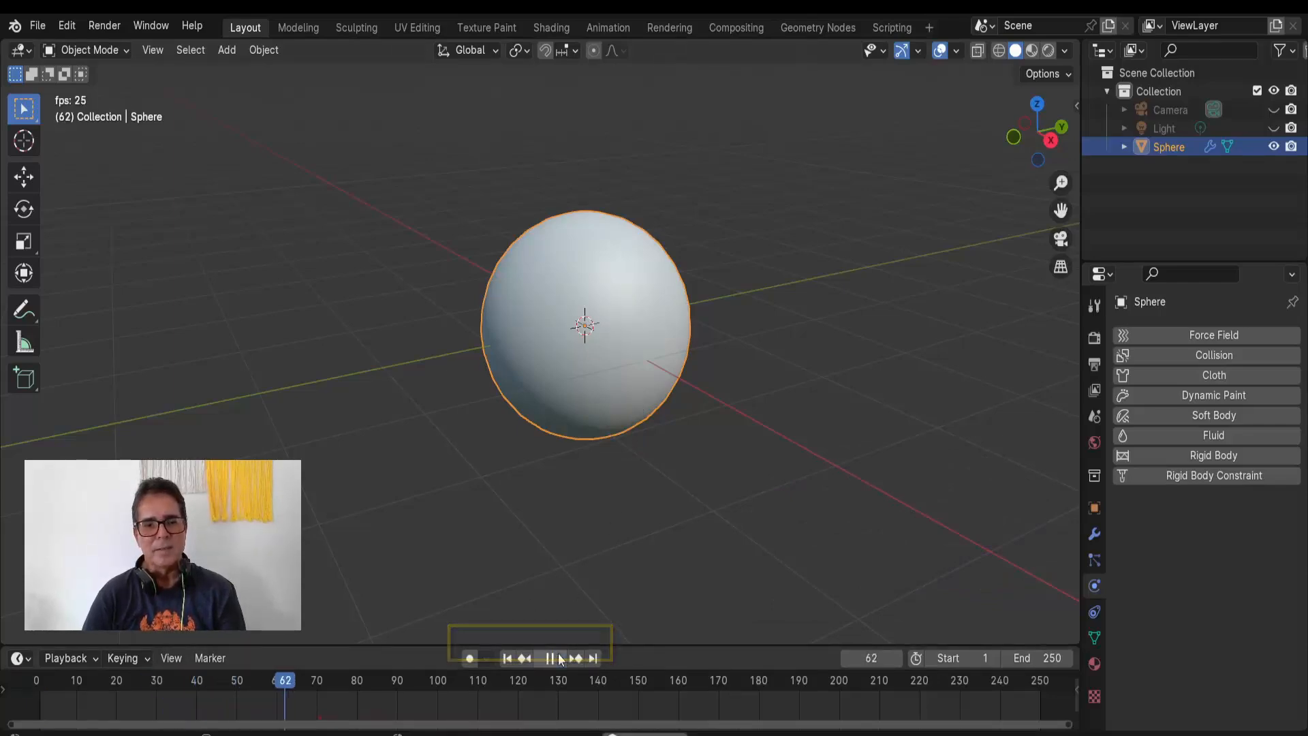
click(559, 658)
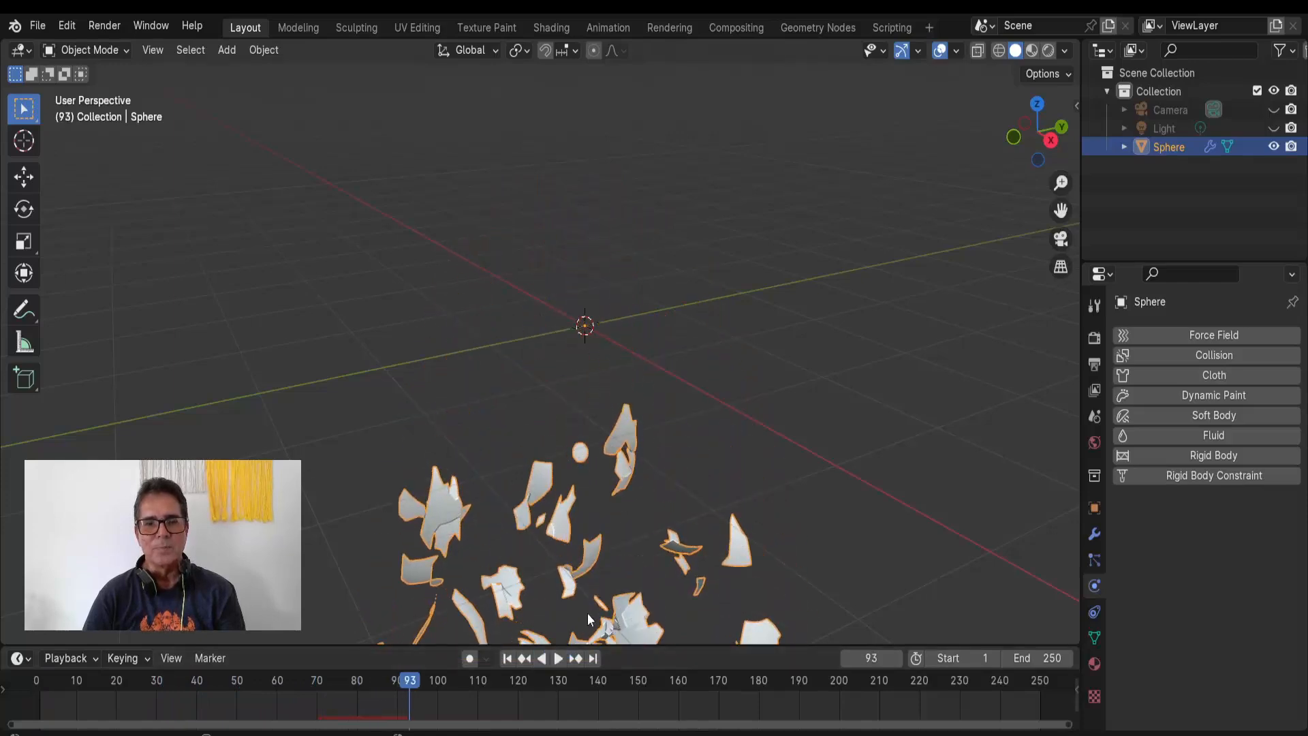
click(506, 658)
click(558, 658)
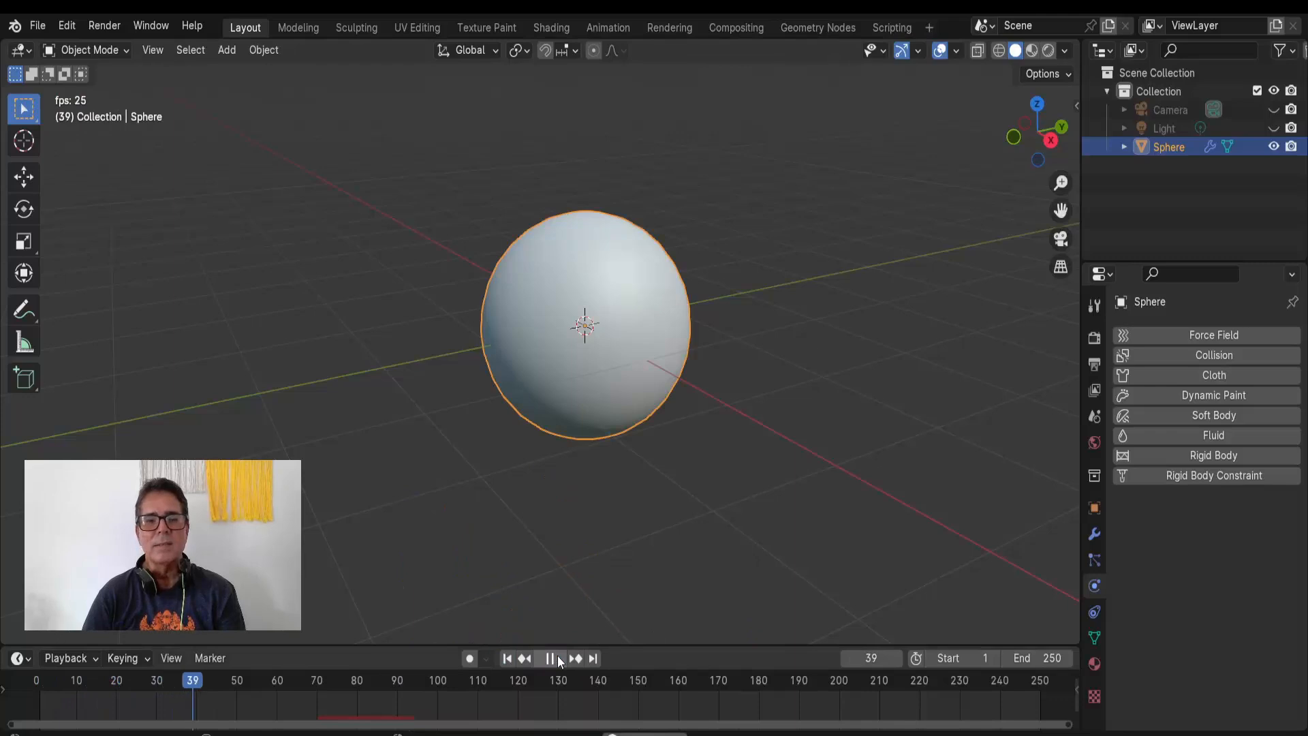
key(space)
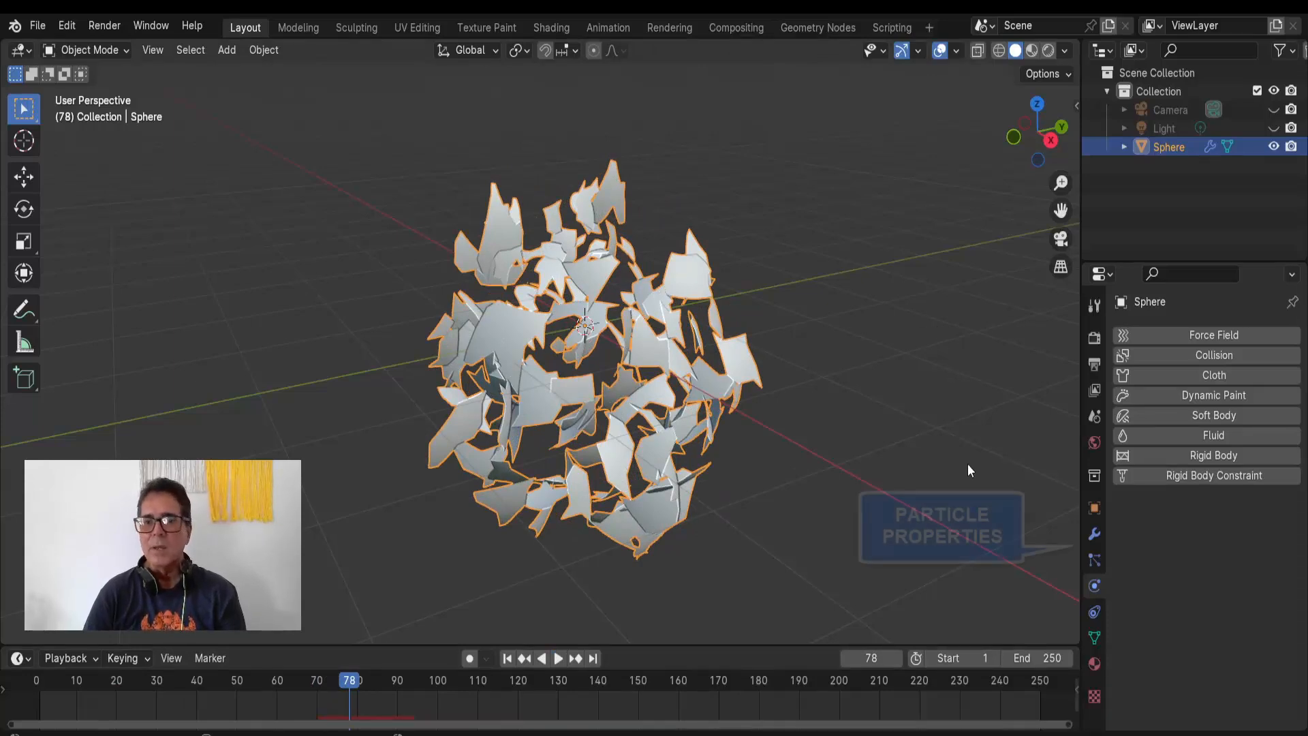
Step: Set the emission number of the sphere's particle system to 5000 and replay the explosion from the first frame
click(1093, 561)
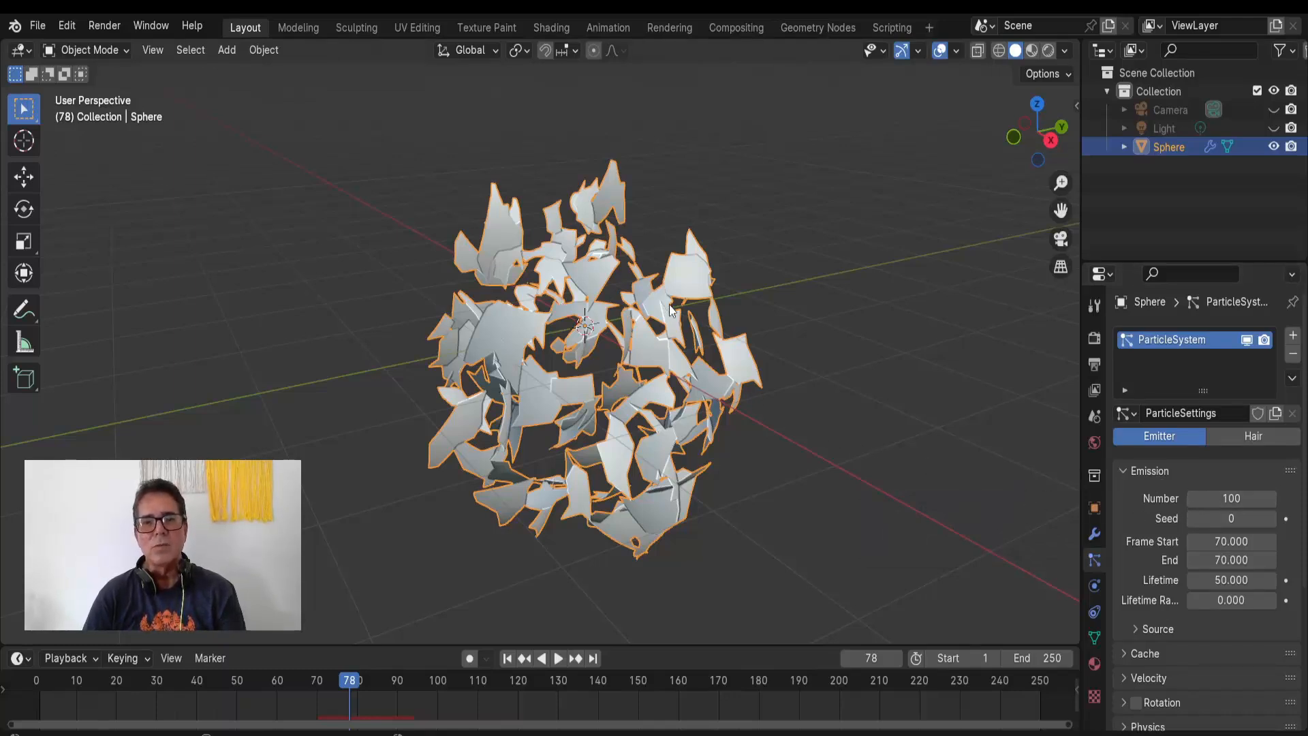
click(1158, 502)
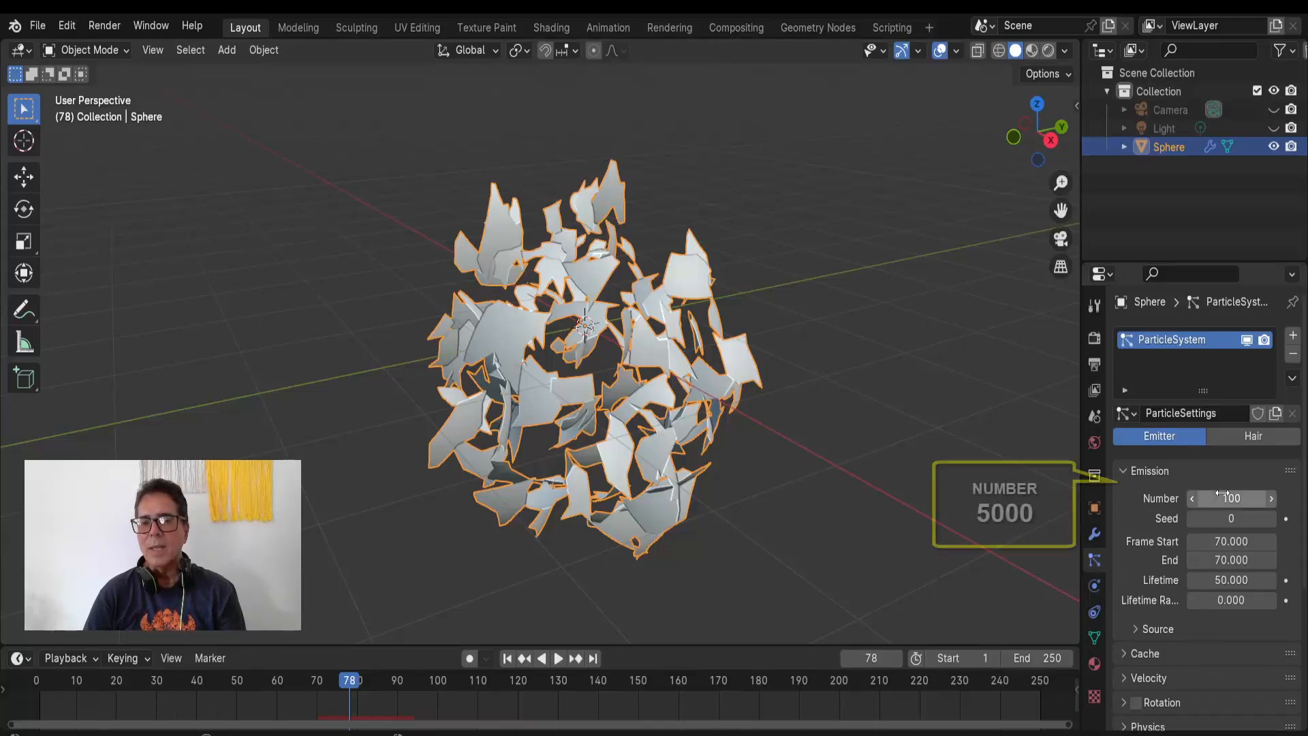
text(5000)
key(Return)
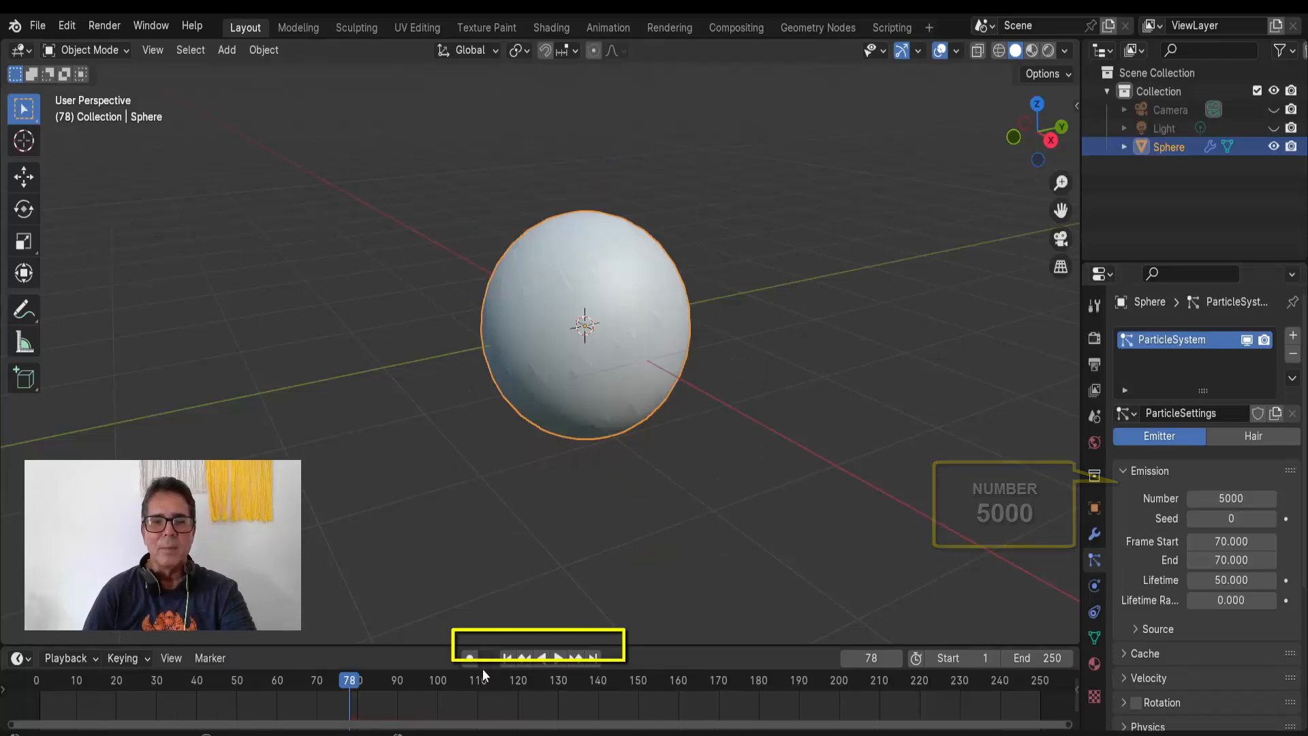
click(507, 659)
click(558, 661)
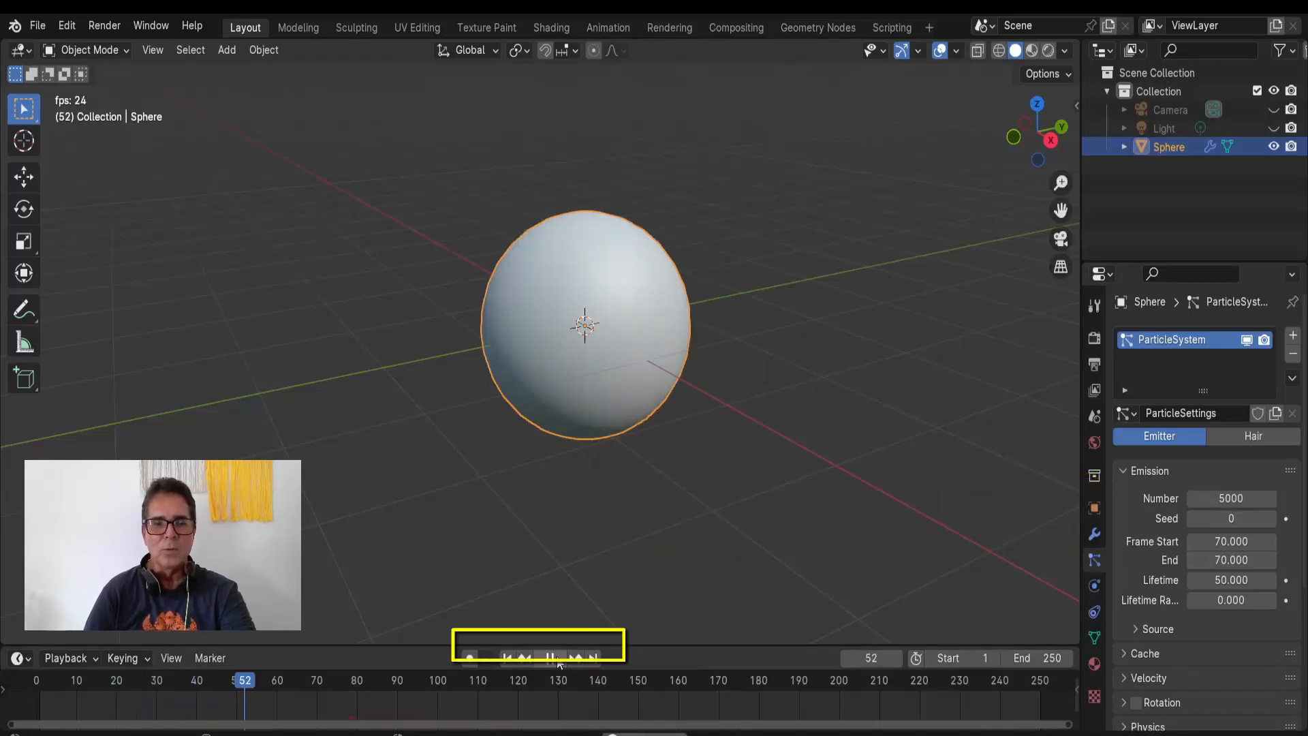
click(558, 661)
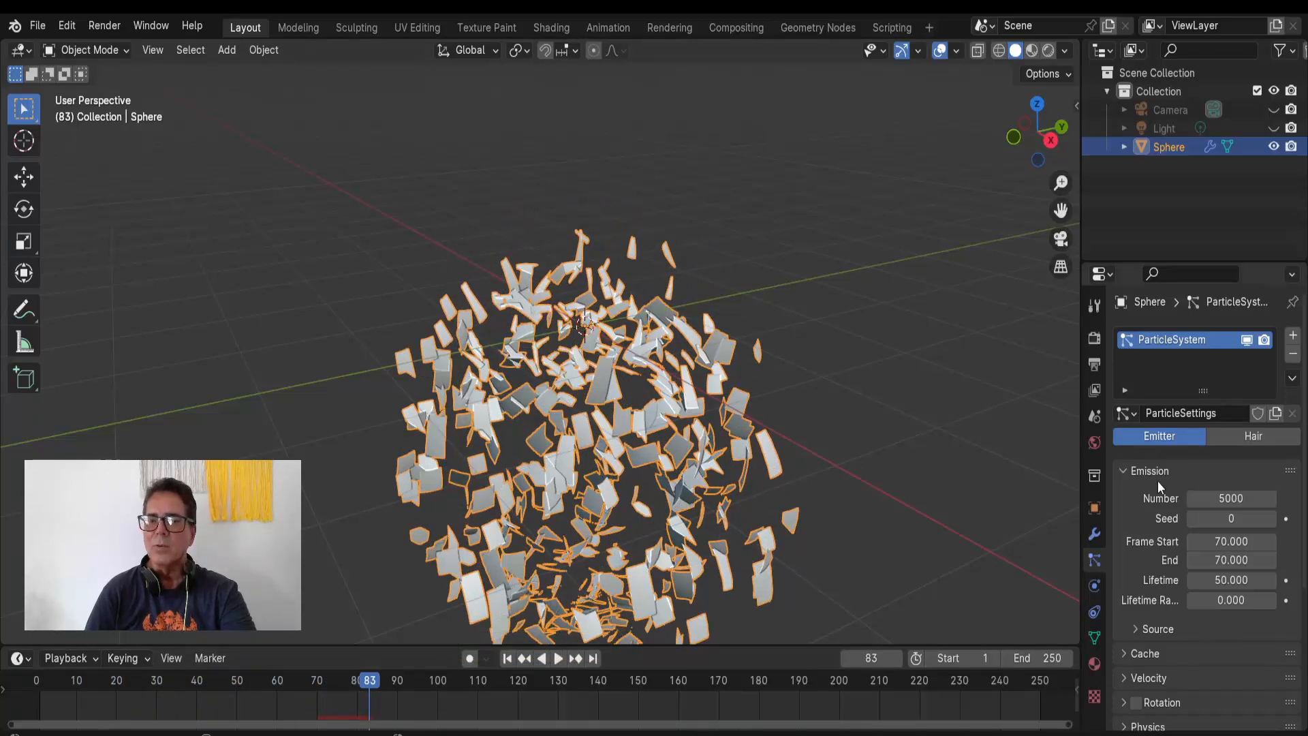
Step: Raise the particle system's emission number to 15000 and replay the explosion twice from the first frame
click(1206, 498)
text(1500)
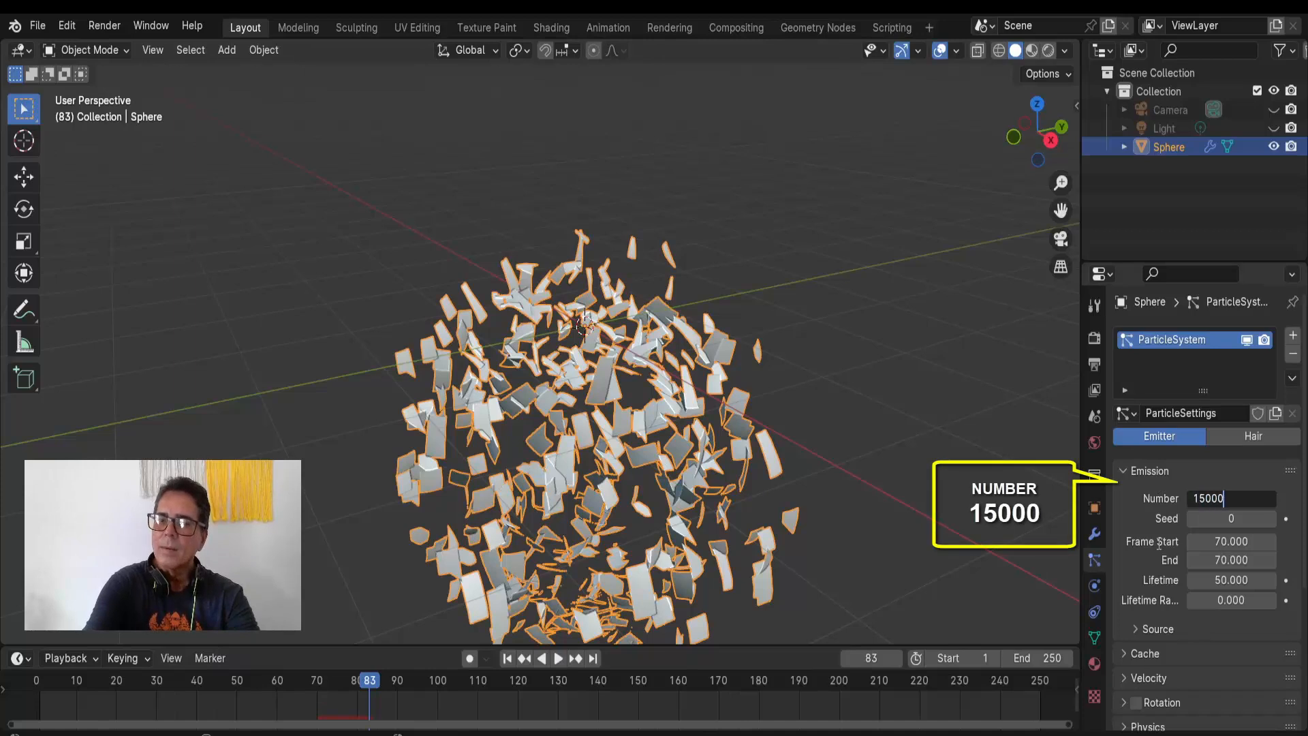
key(Return)
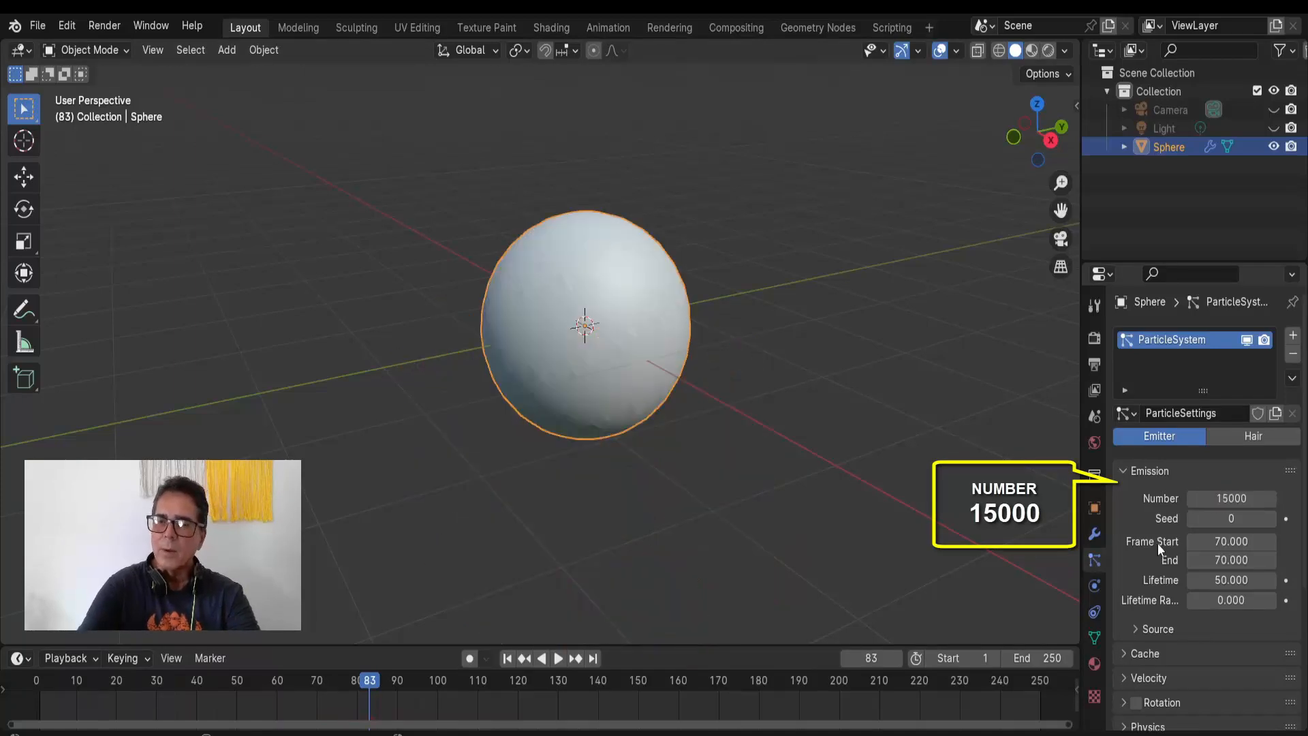
click(509, 660)
click(560, 661)
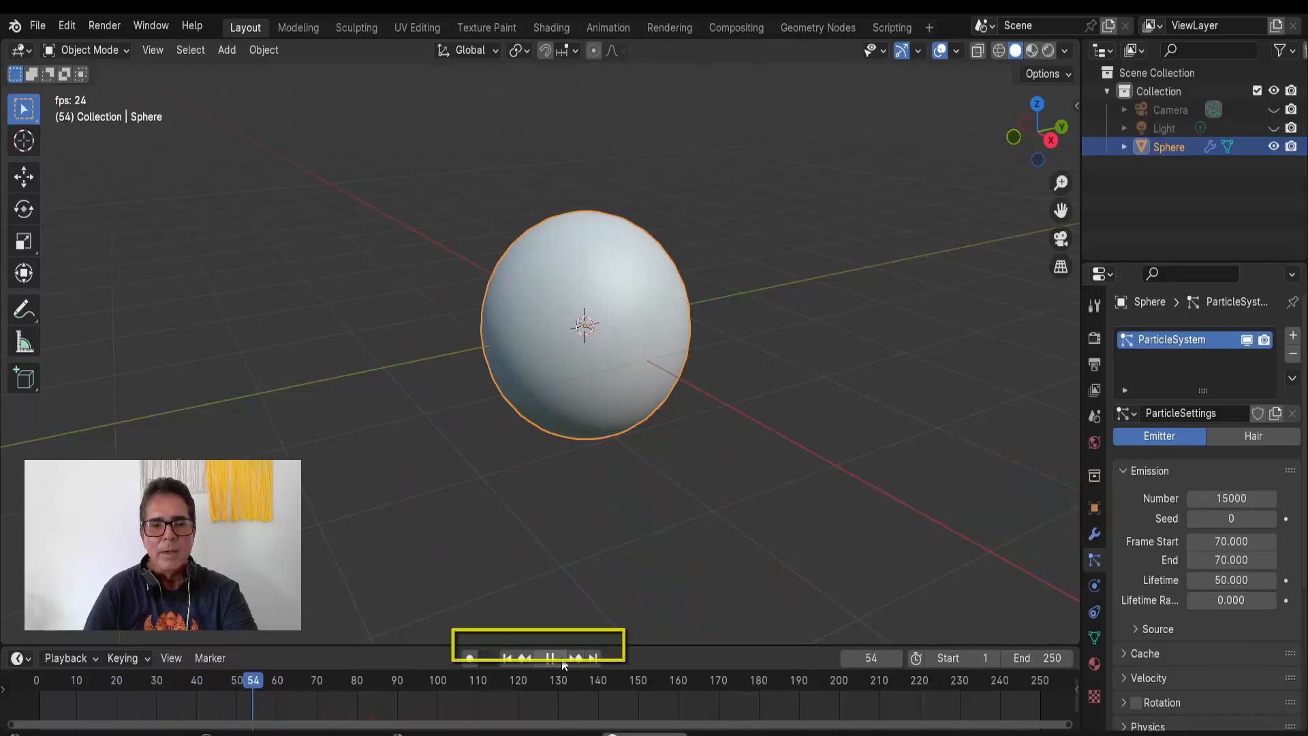
click(561, 658)
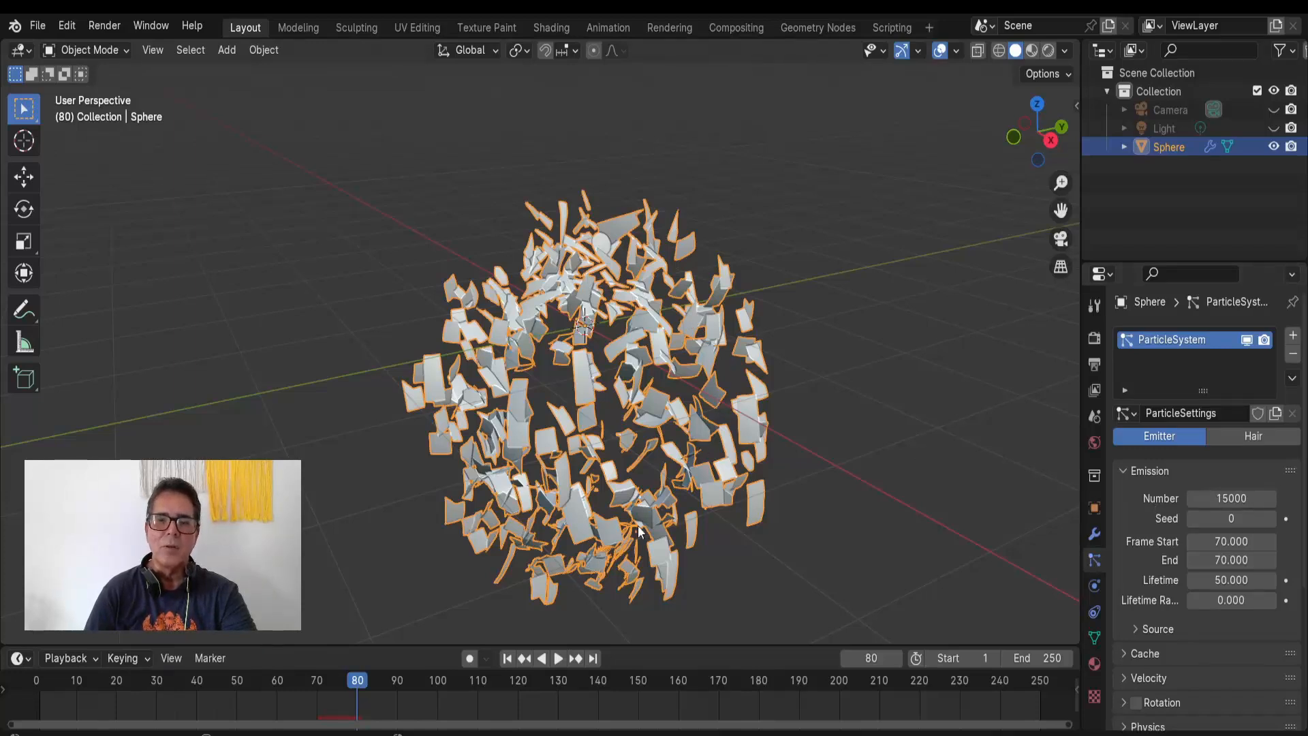
key(shift+Left)
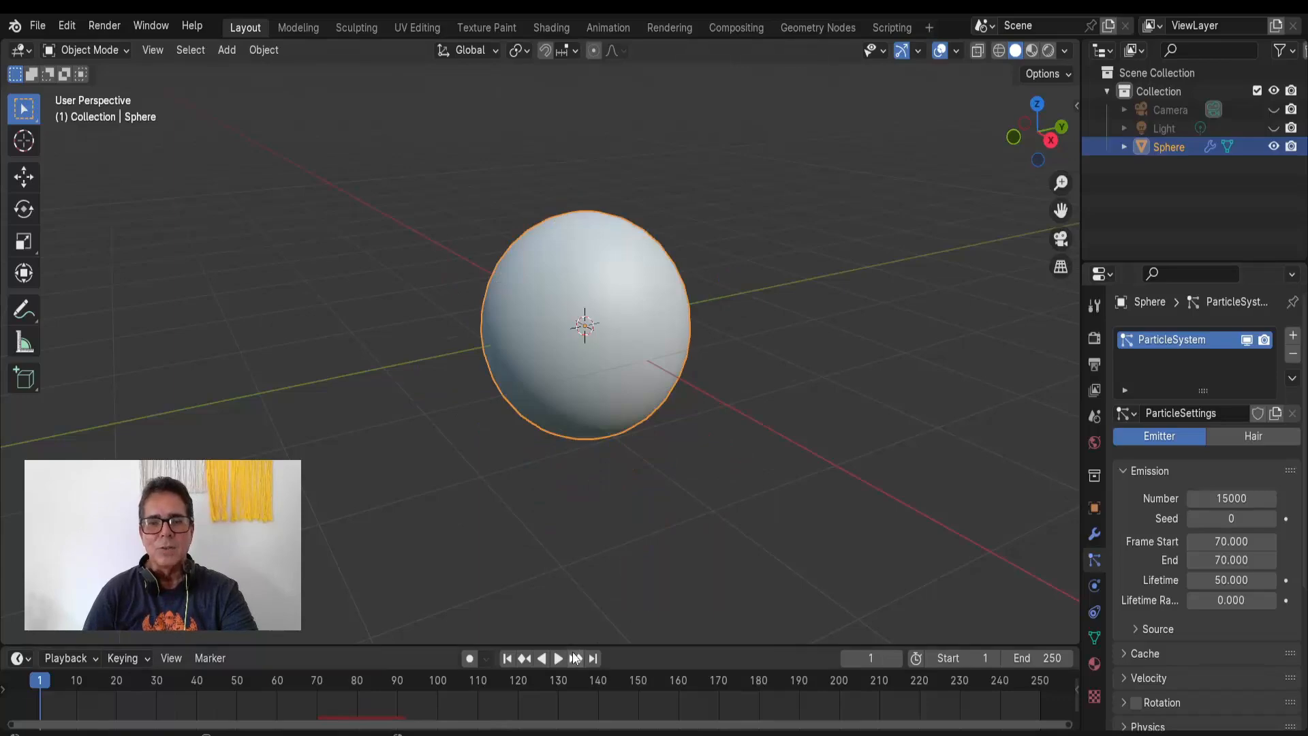
click(557, 658)
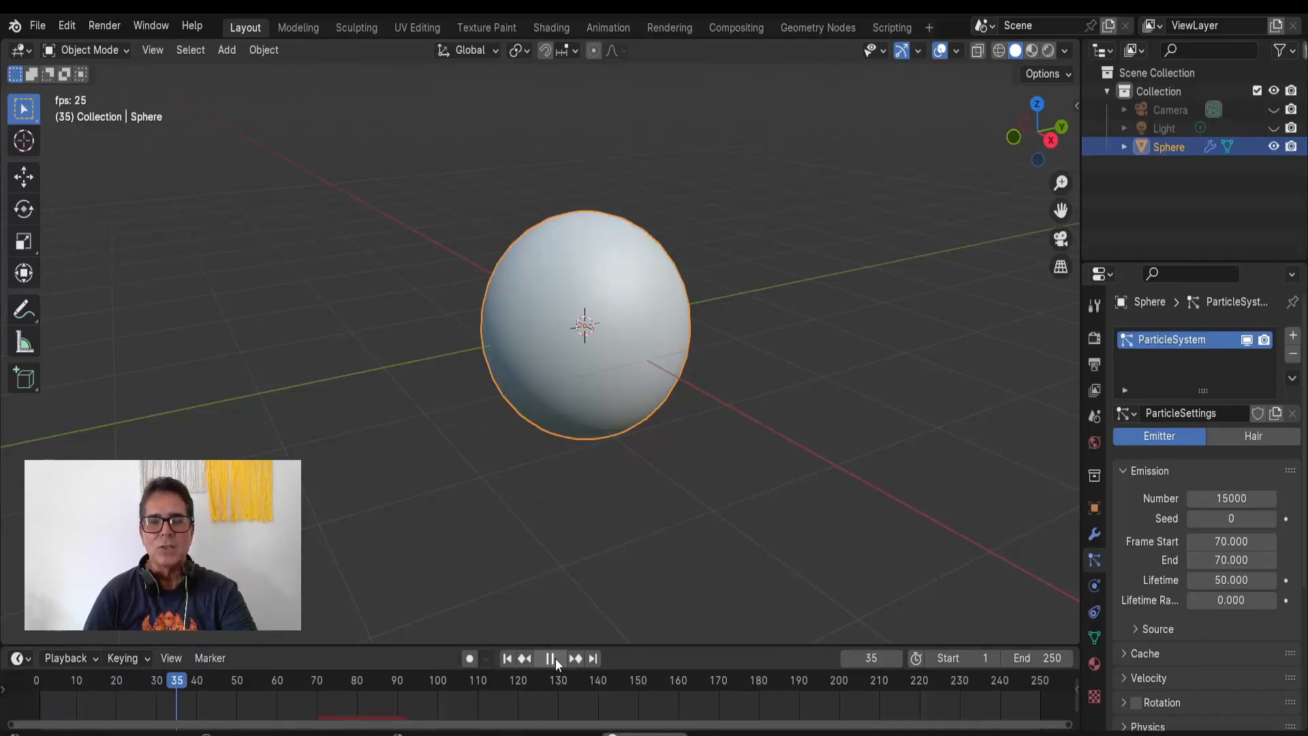
key(space)
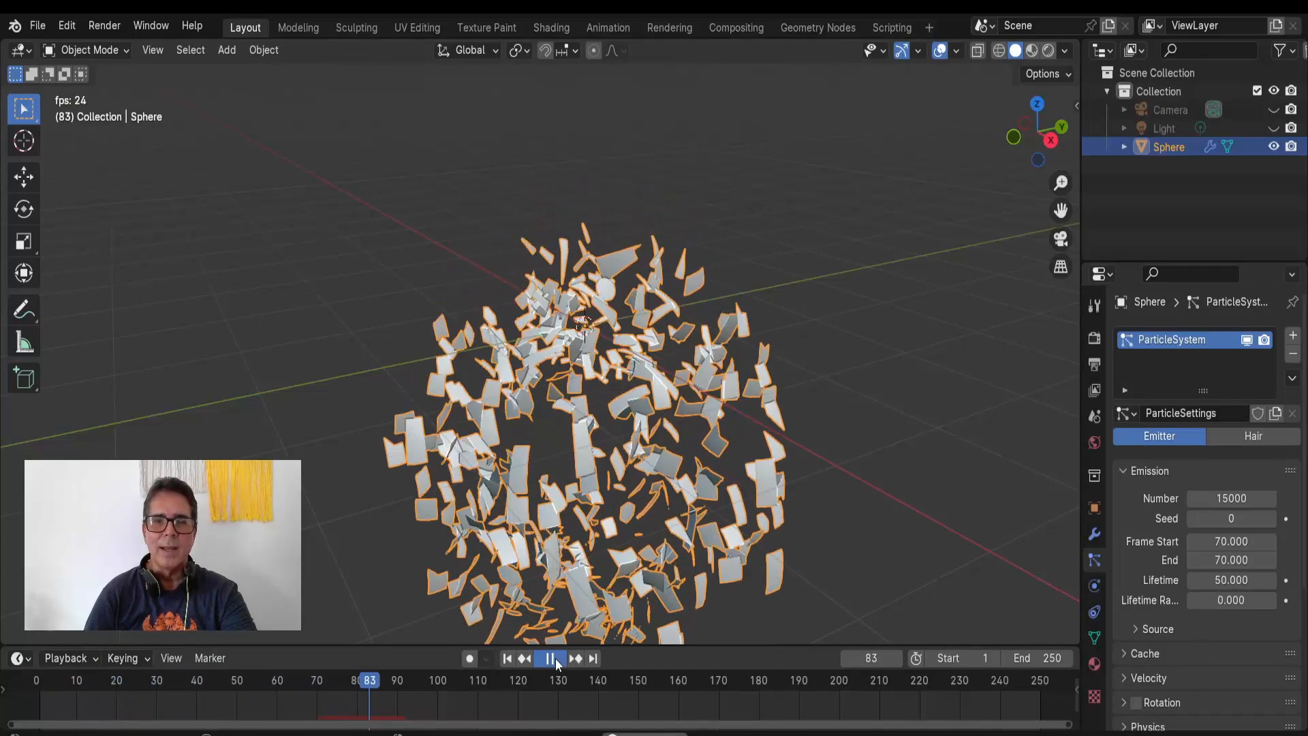
Step: Reduce the particle system's Gravity field weight to 0.007 and play the explosion from the first frame
scroll(1159, 593, down, 6)
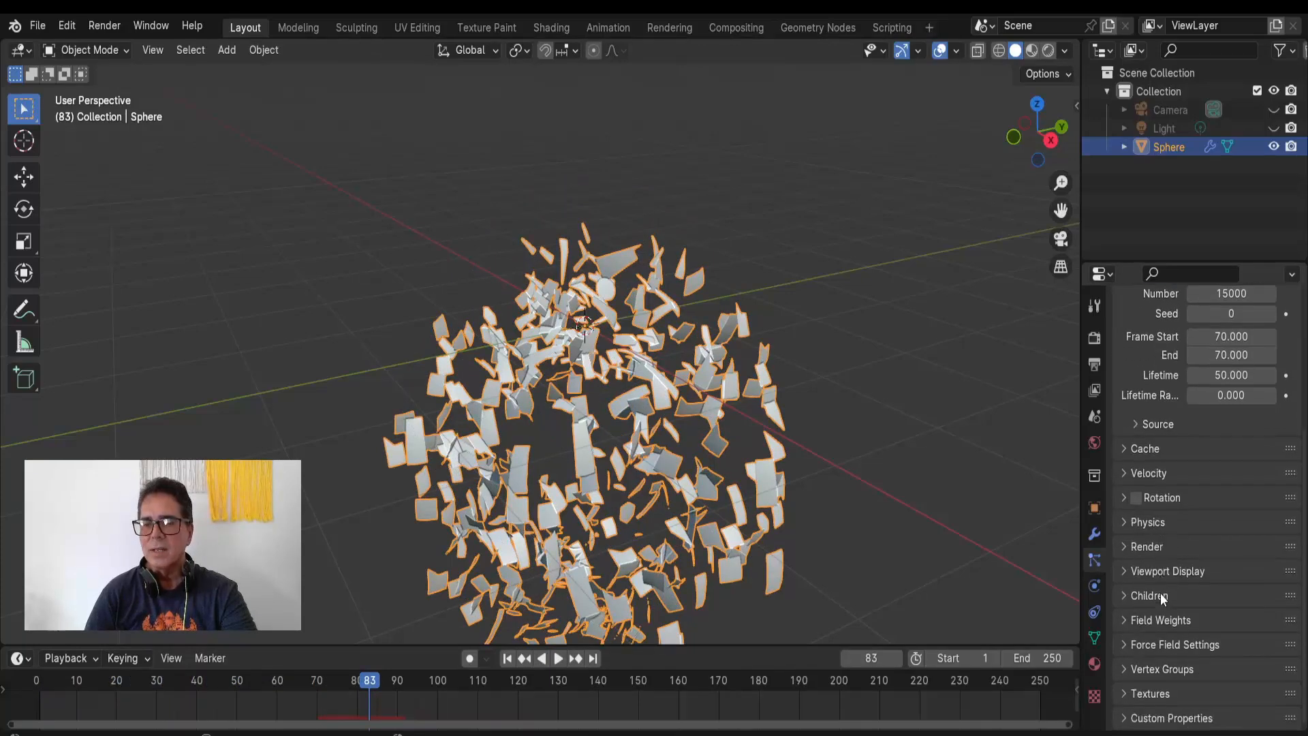
click(1126, 620)
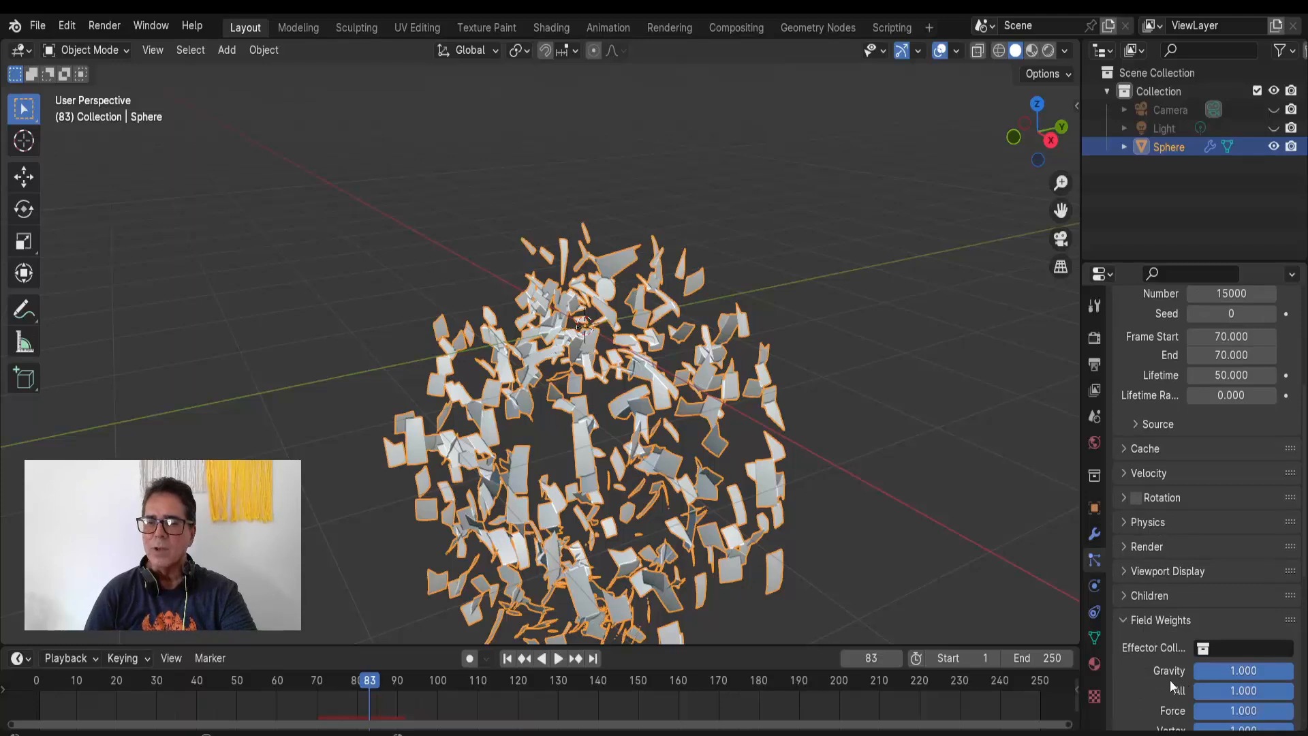
drag(1257, 670, 1195, 670)
click(510, 658)
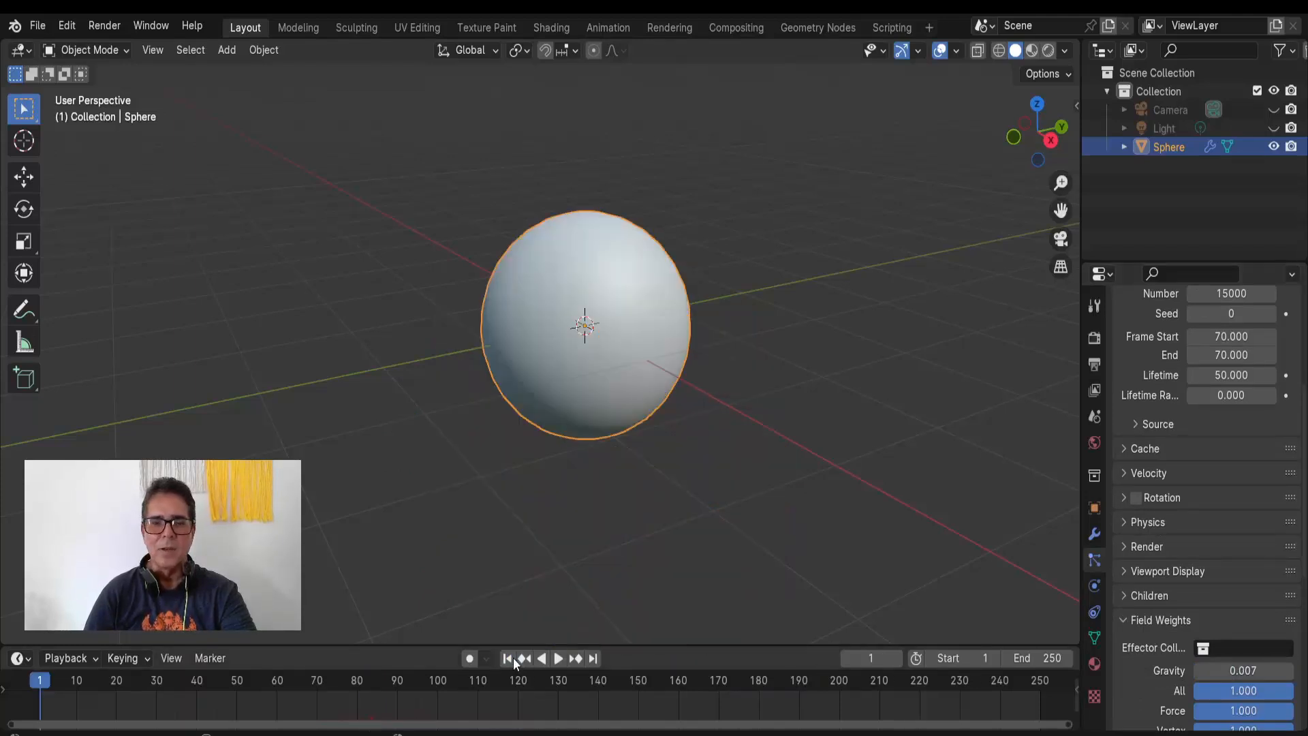
click(558, 659)
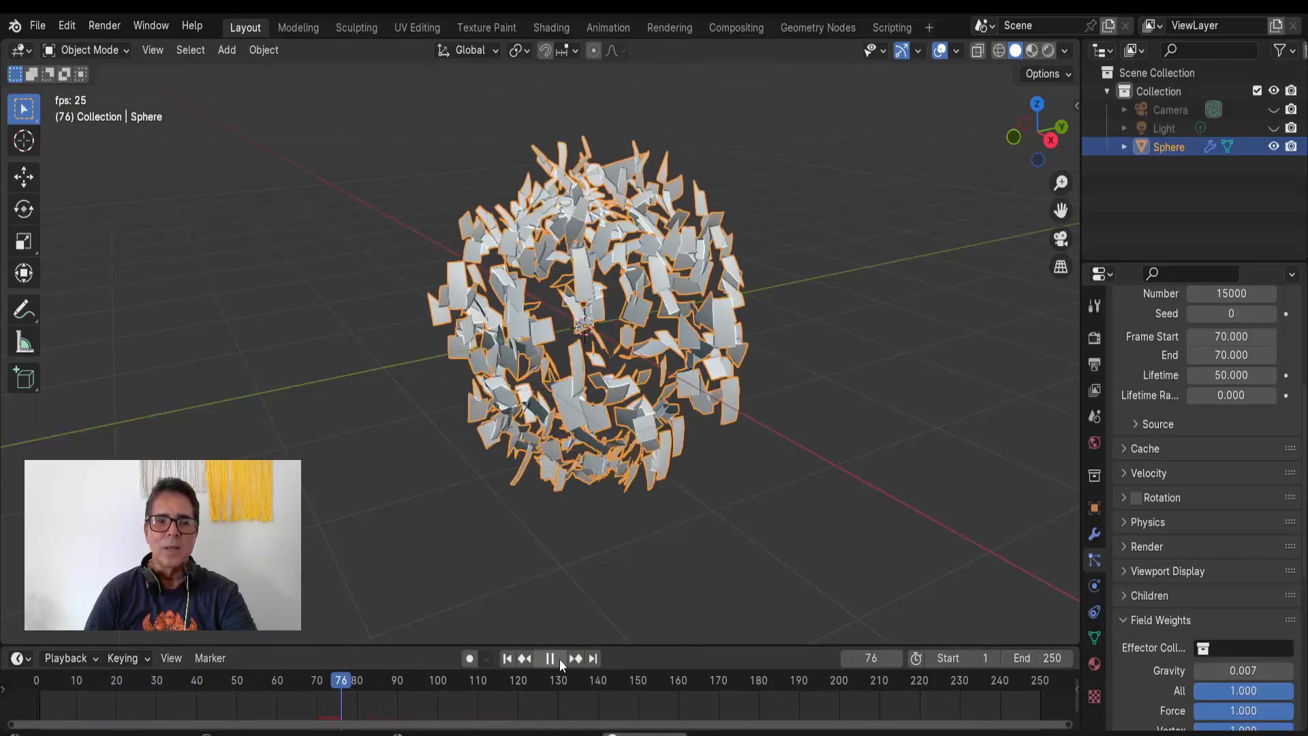
click(558, 659)
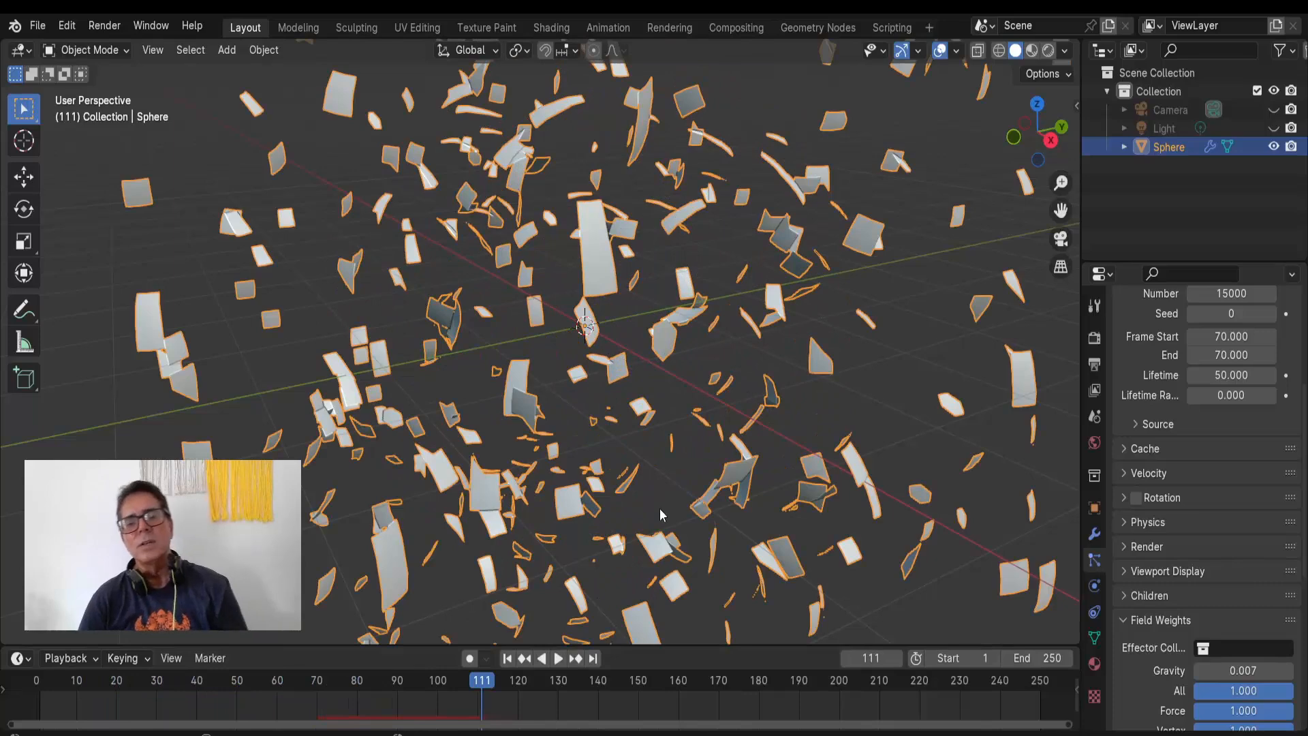
Step: Replay the low-gravity explosion from the first frame with the whole burst of fragments in view
scroll(722, 456, down, 1)
scroll(722, 456, down, 3)
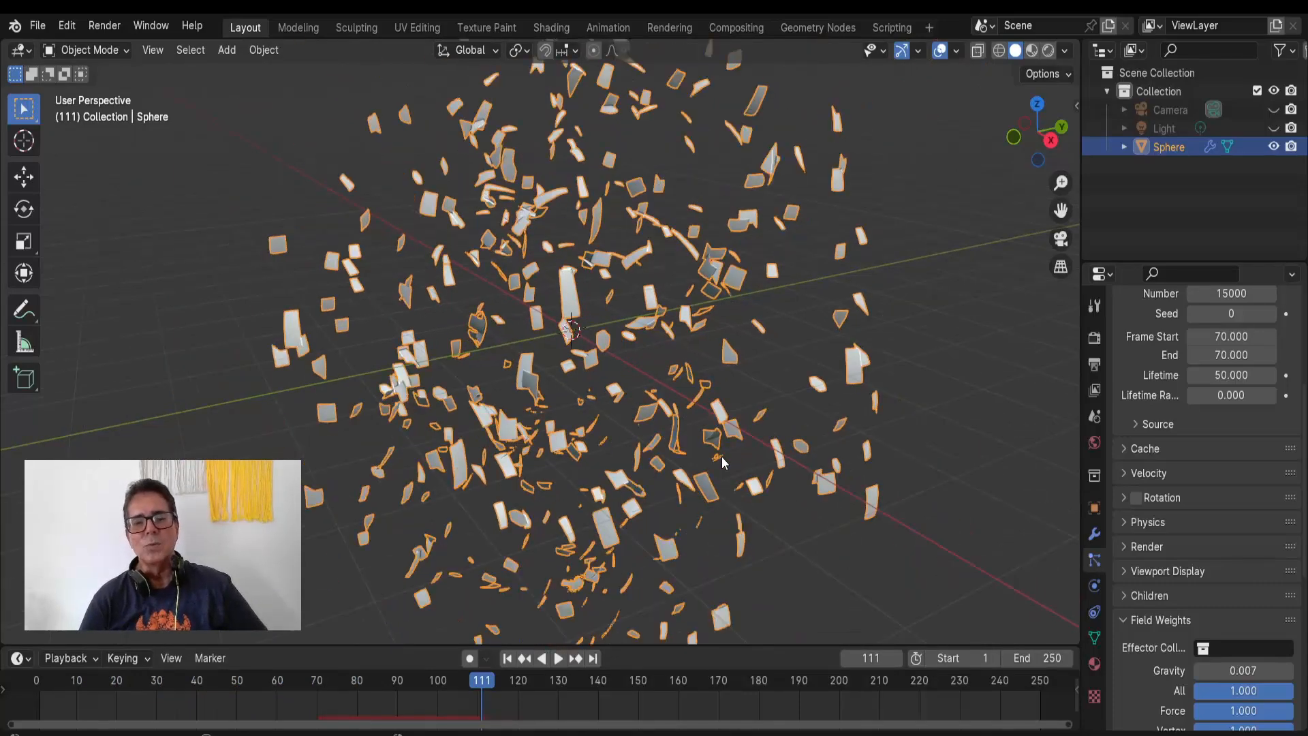
click(512, 660)
click(557, 659)
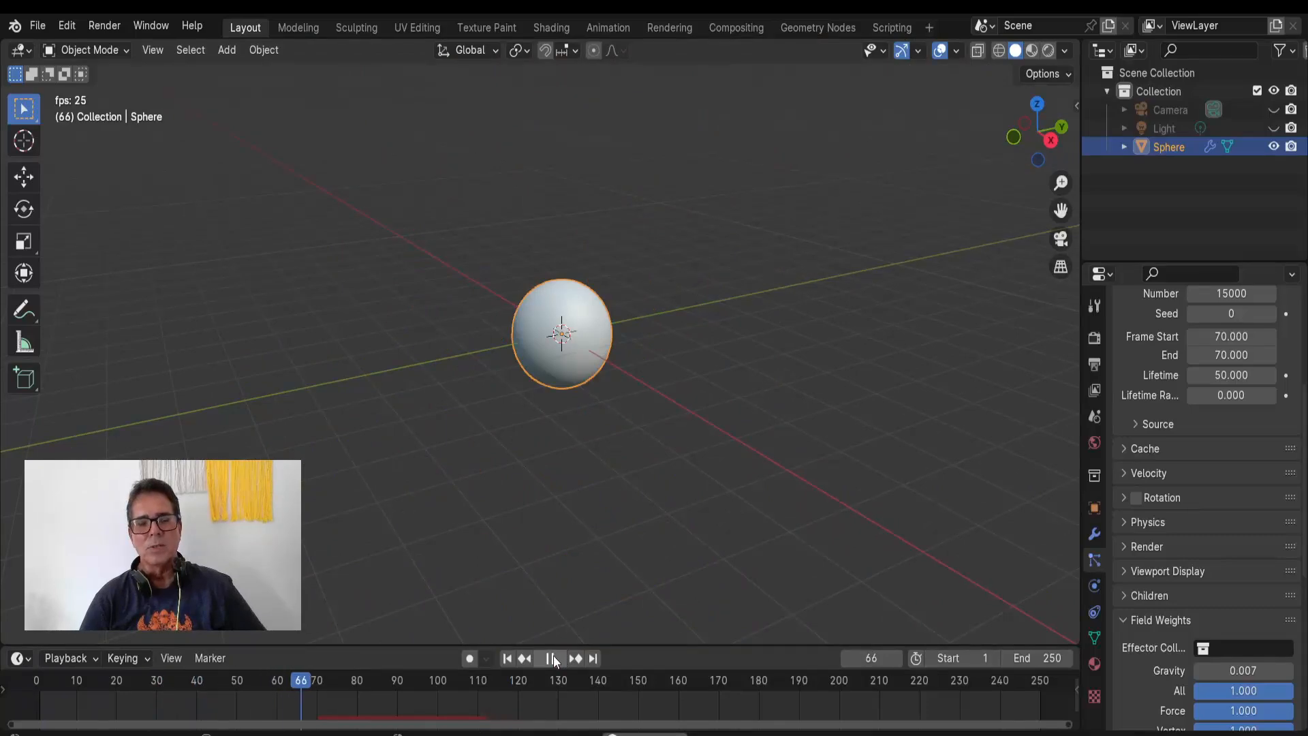
click(552, 660)
scroll(1117, 484, up, 6)
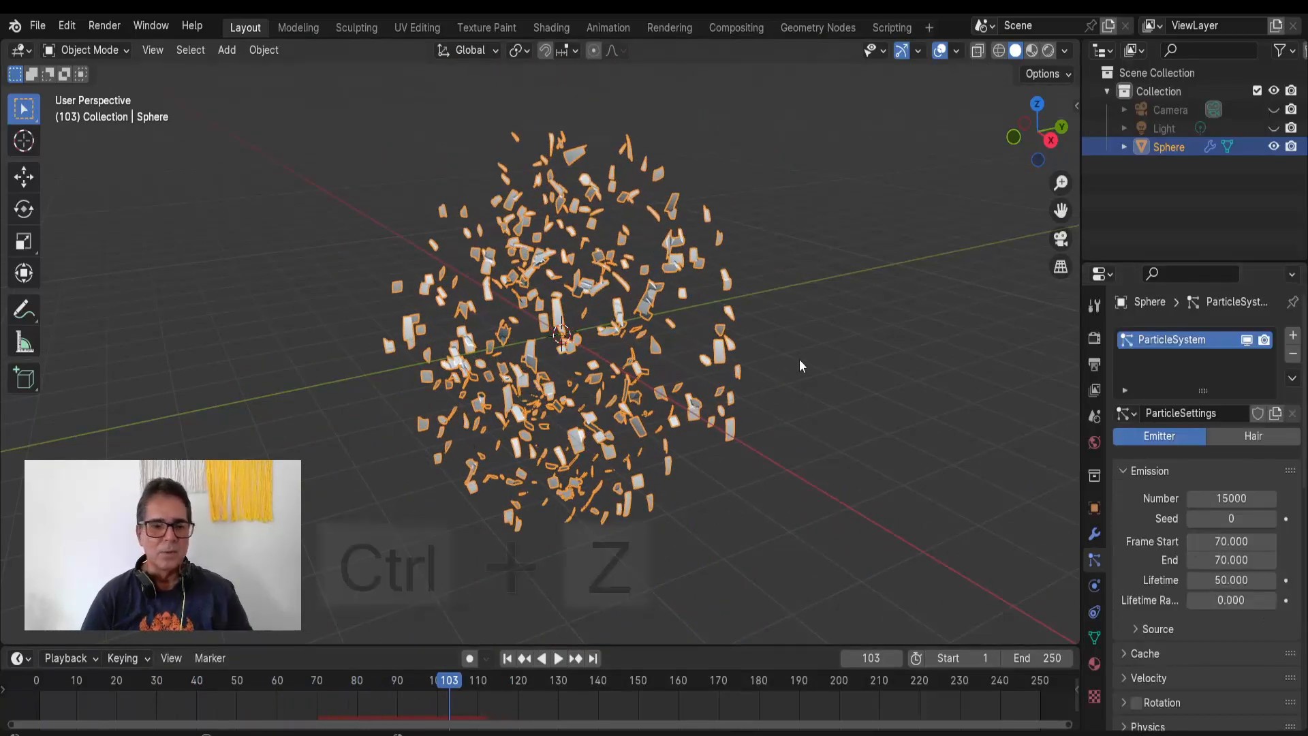
Step: Undo the particle changes and the Quick Explode effect, check the playback of the plain sphere, and return to frame 1
key(ctrl+z)
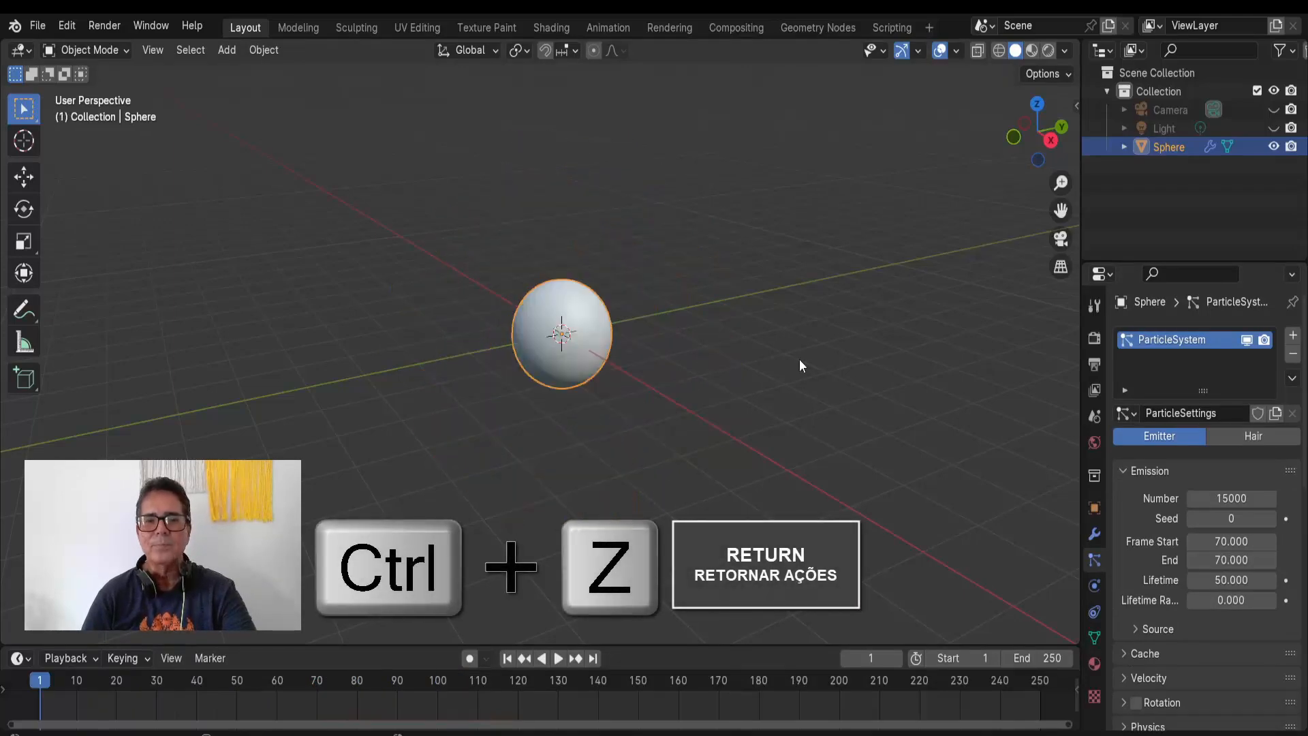
key(ctrl+z)
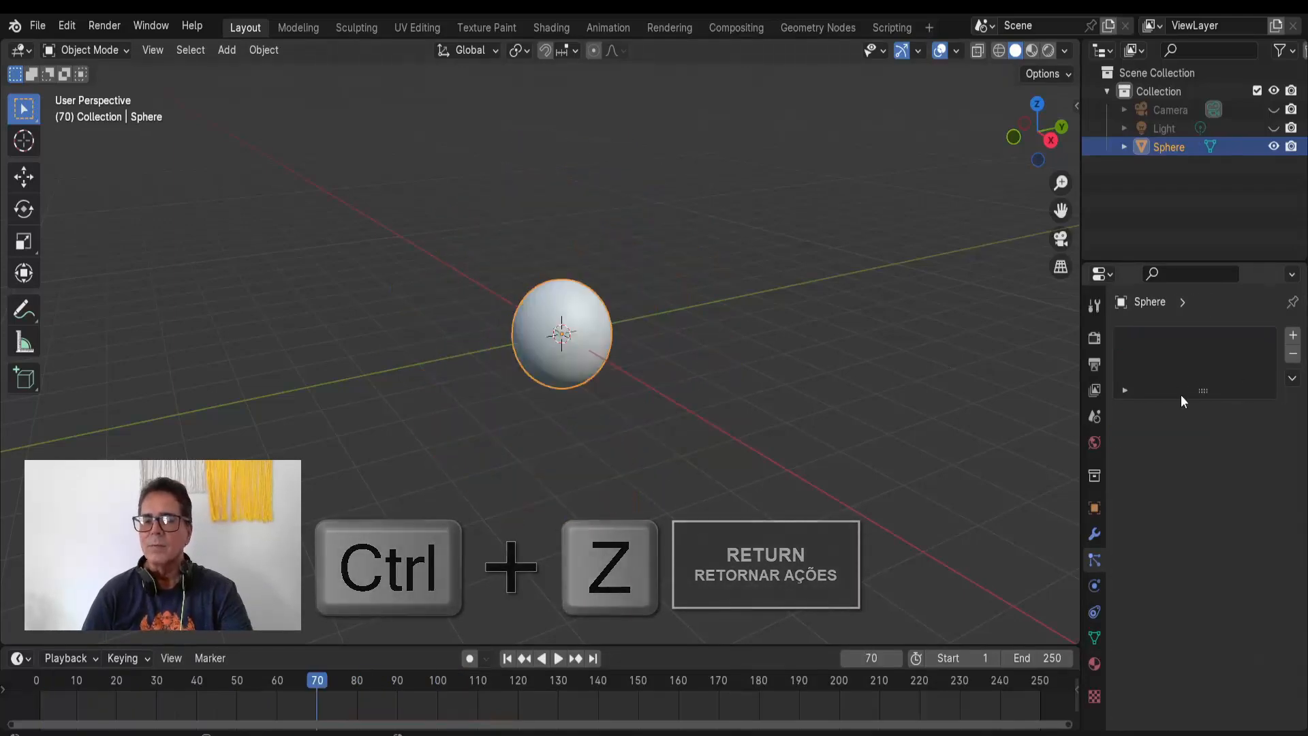
click(506, 658)
click(558, 658)
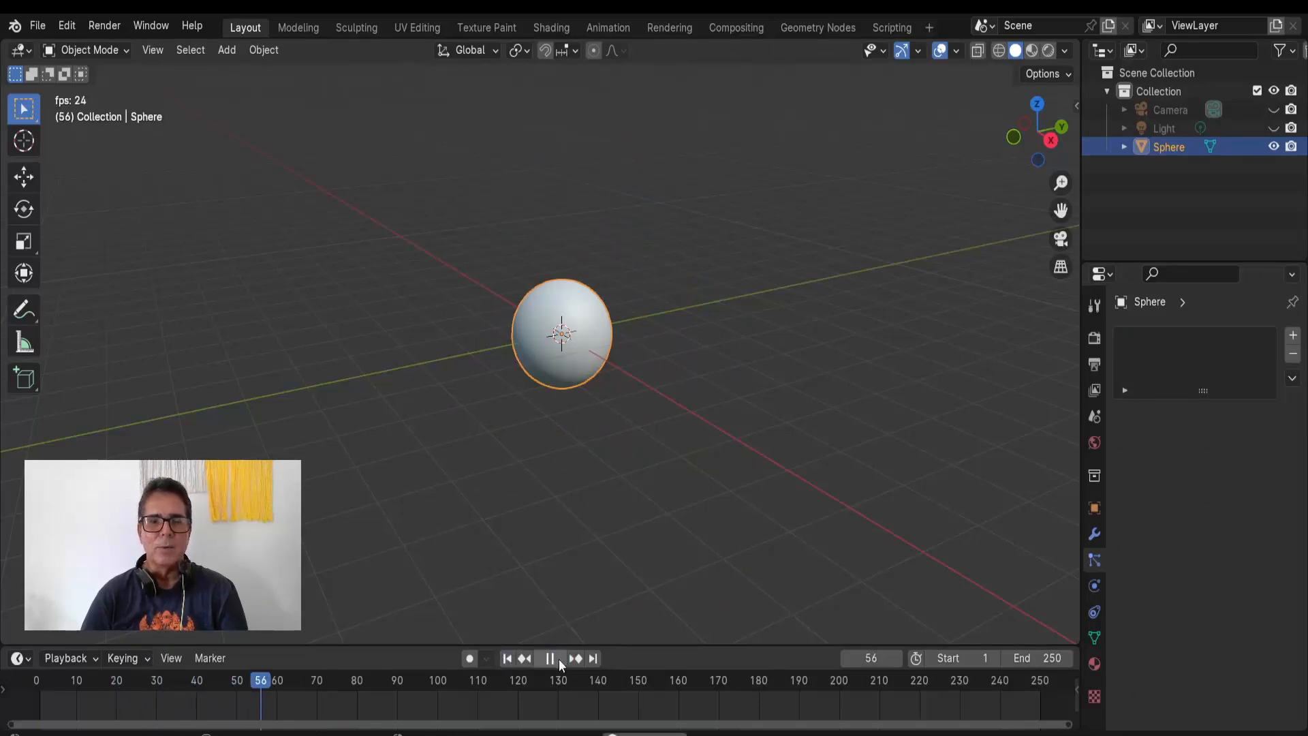
click(559, 660)
click(507, 658)
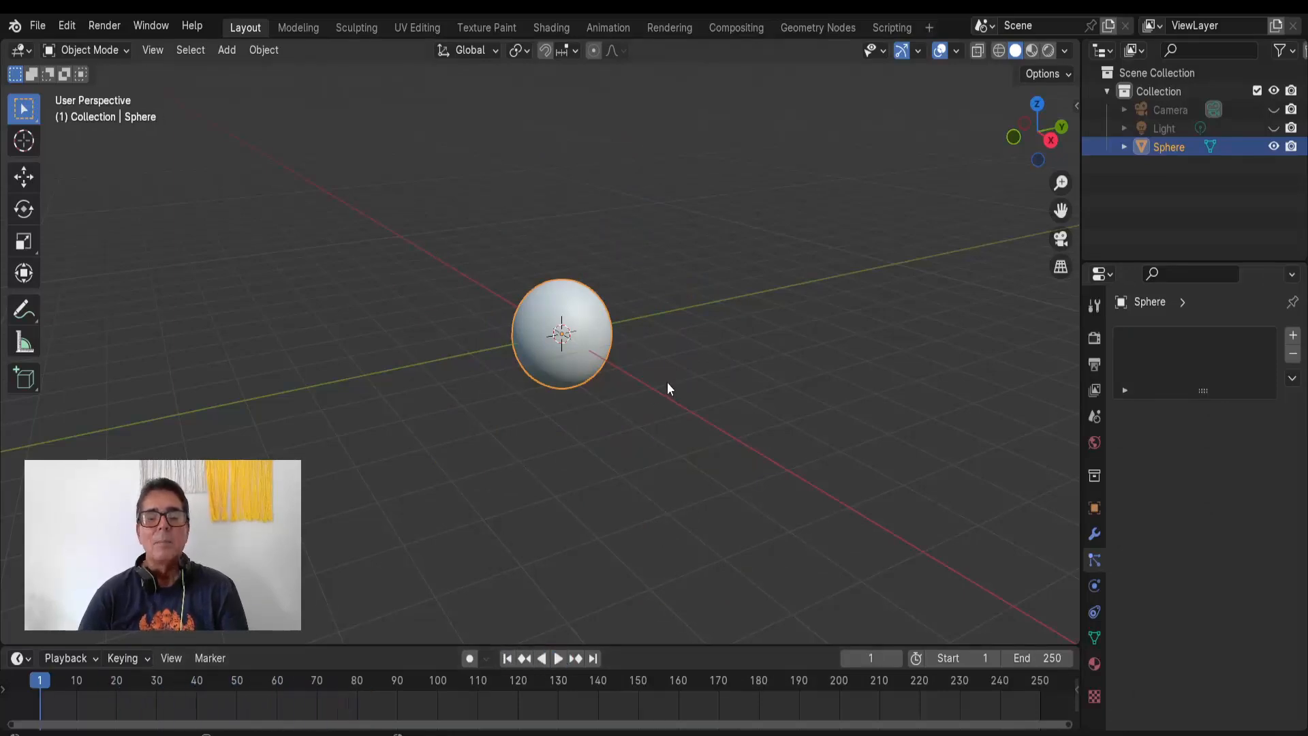
Step: Apply the Quick Smoke effect to the sphere and play the smoke simulation up to about frame 69
scroll(651, 390, up, 2)
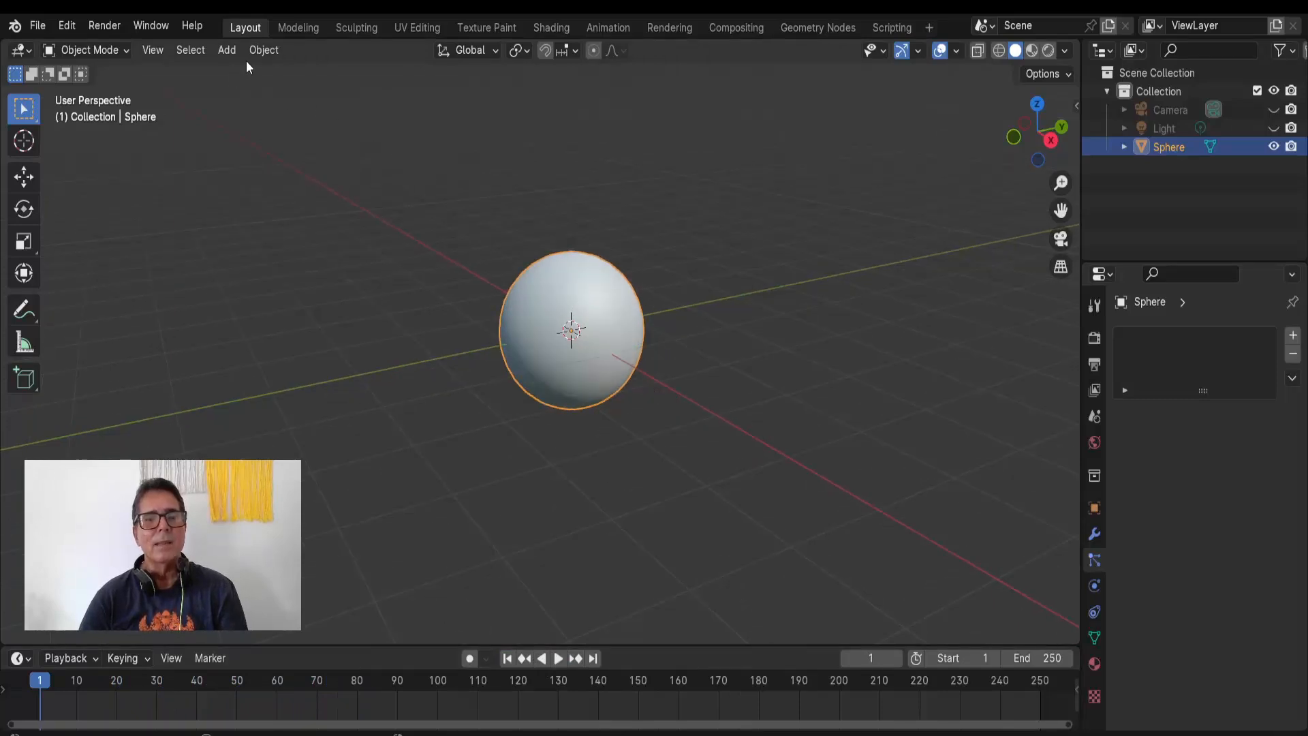
click(263, 49)
mouse_move(349, 571)
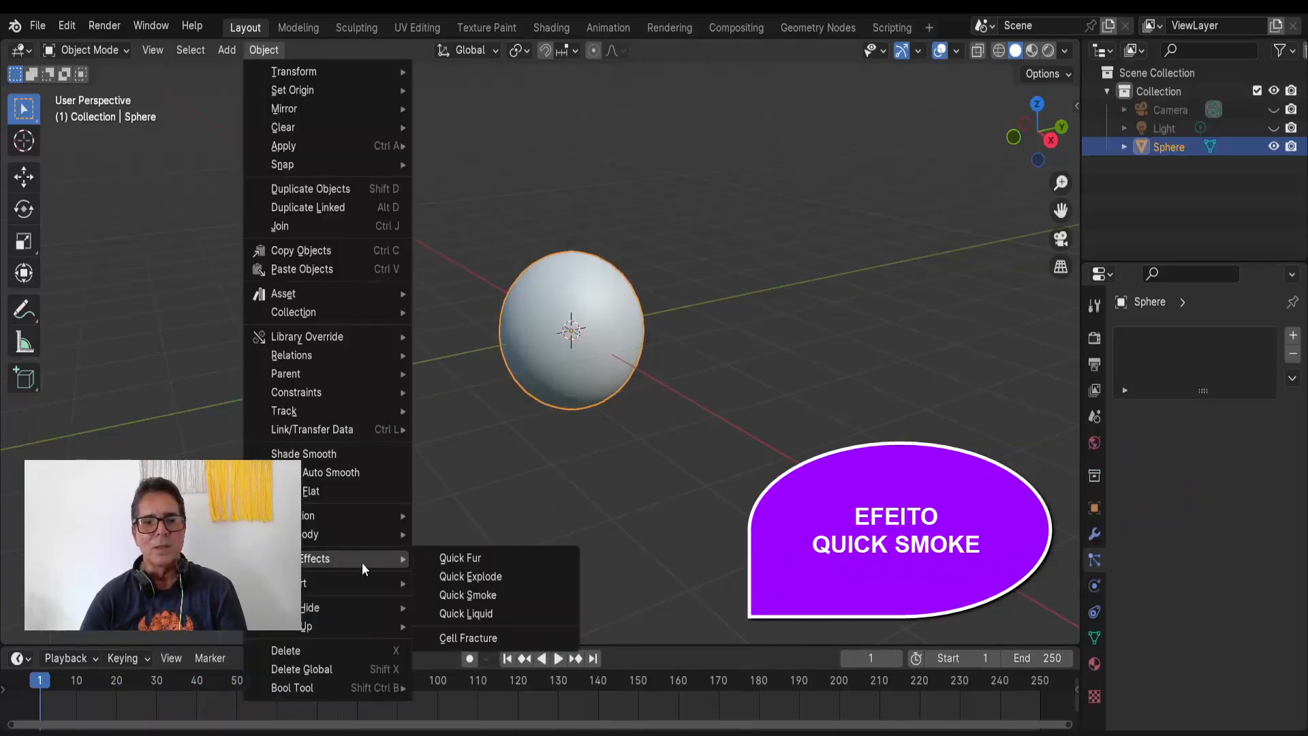
click(485, 594)
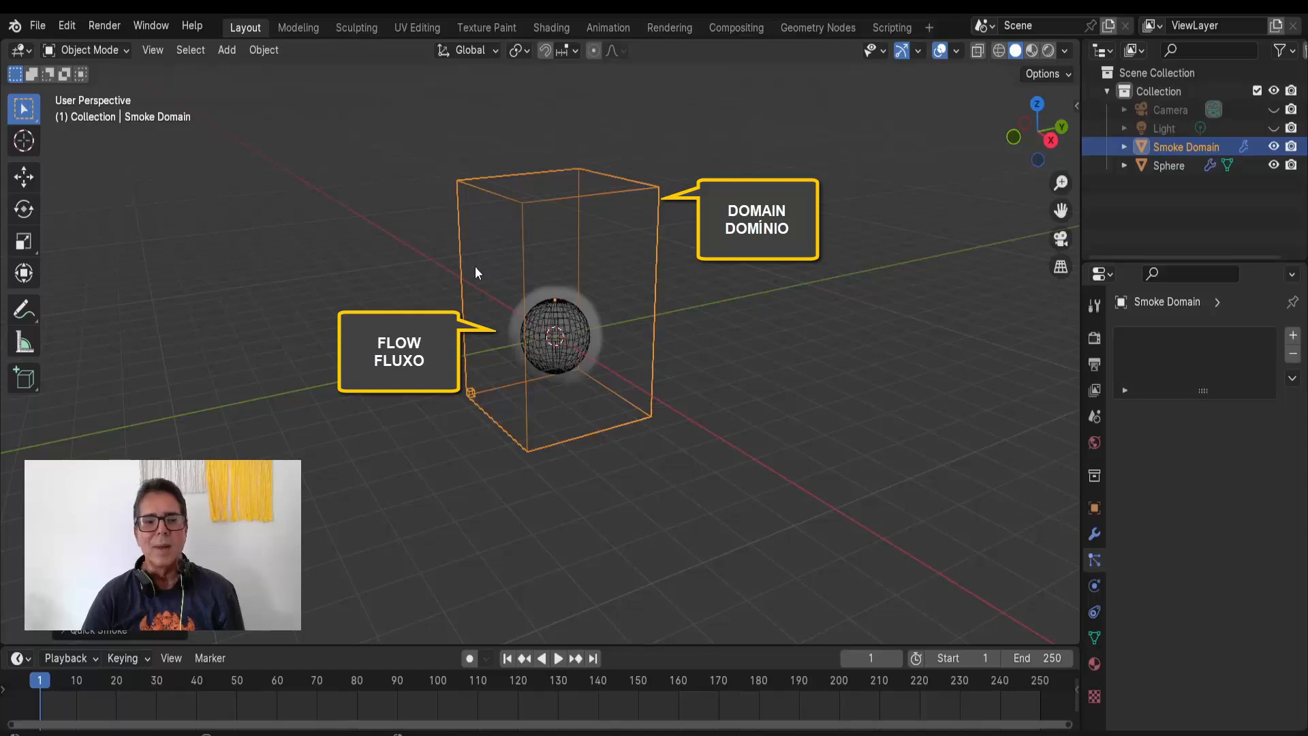
click(557, 659)
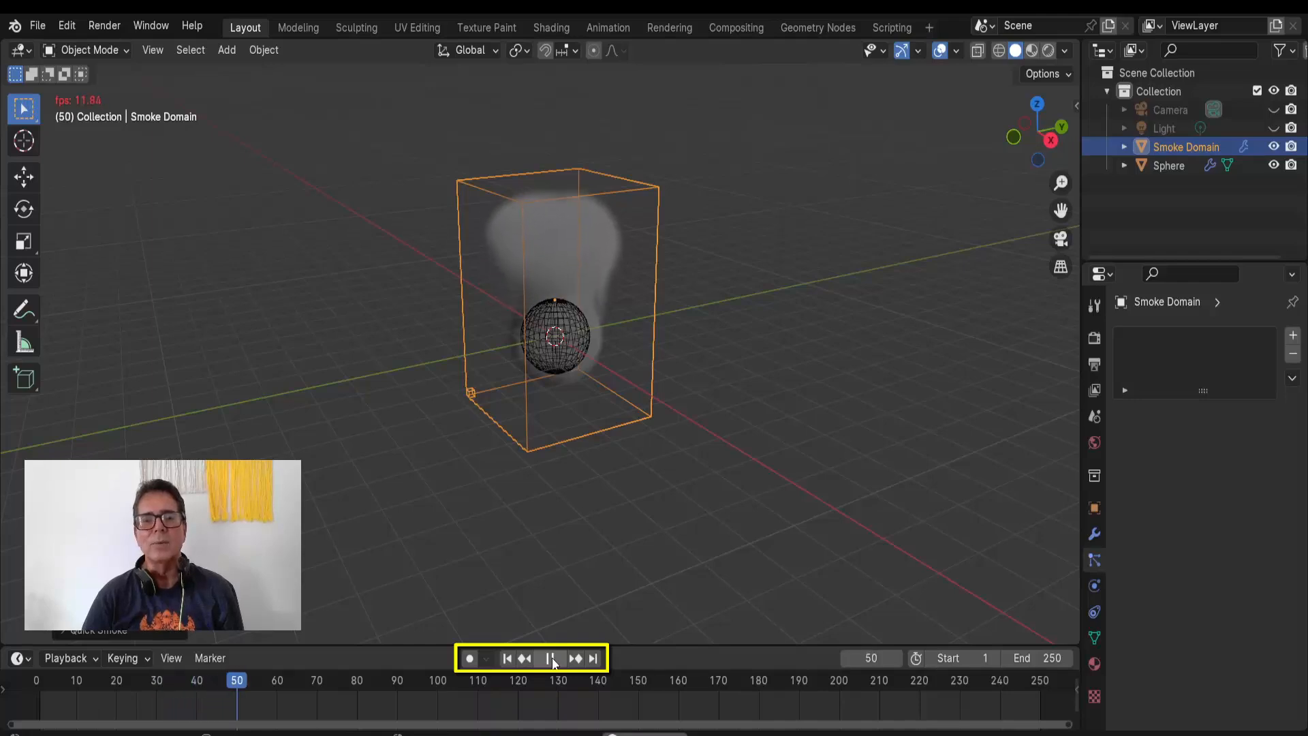
click(552, 658)
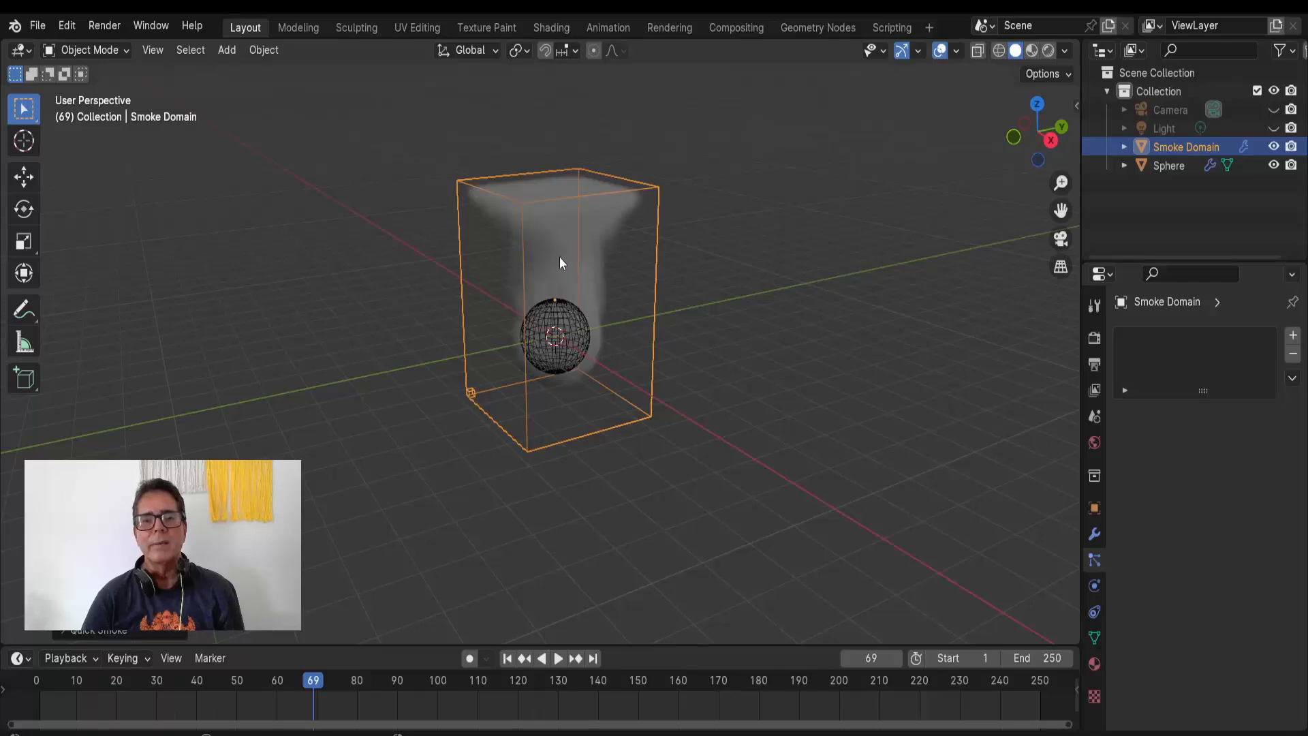
Step: Set the sphere's fluid Flow Type to Fire + Smoke in its physics settings
click(572, 321)
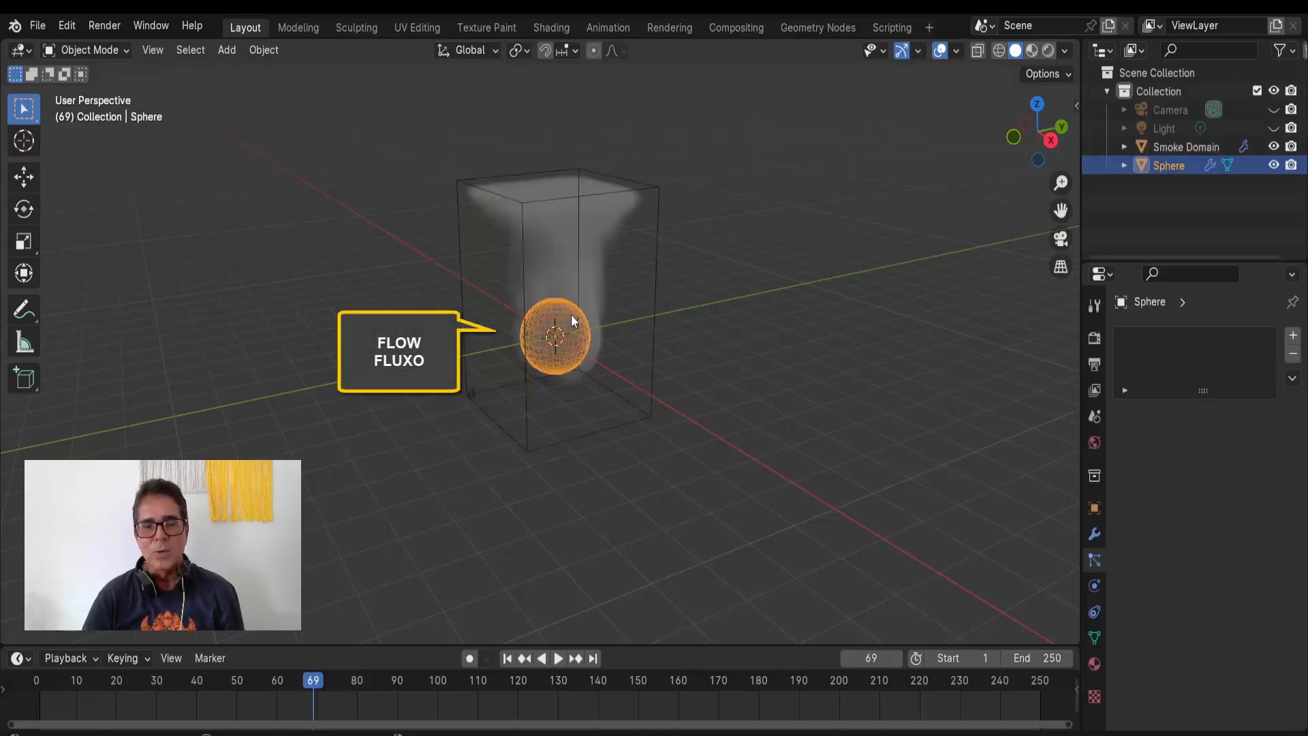
click(1091, 587)
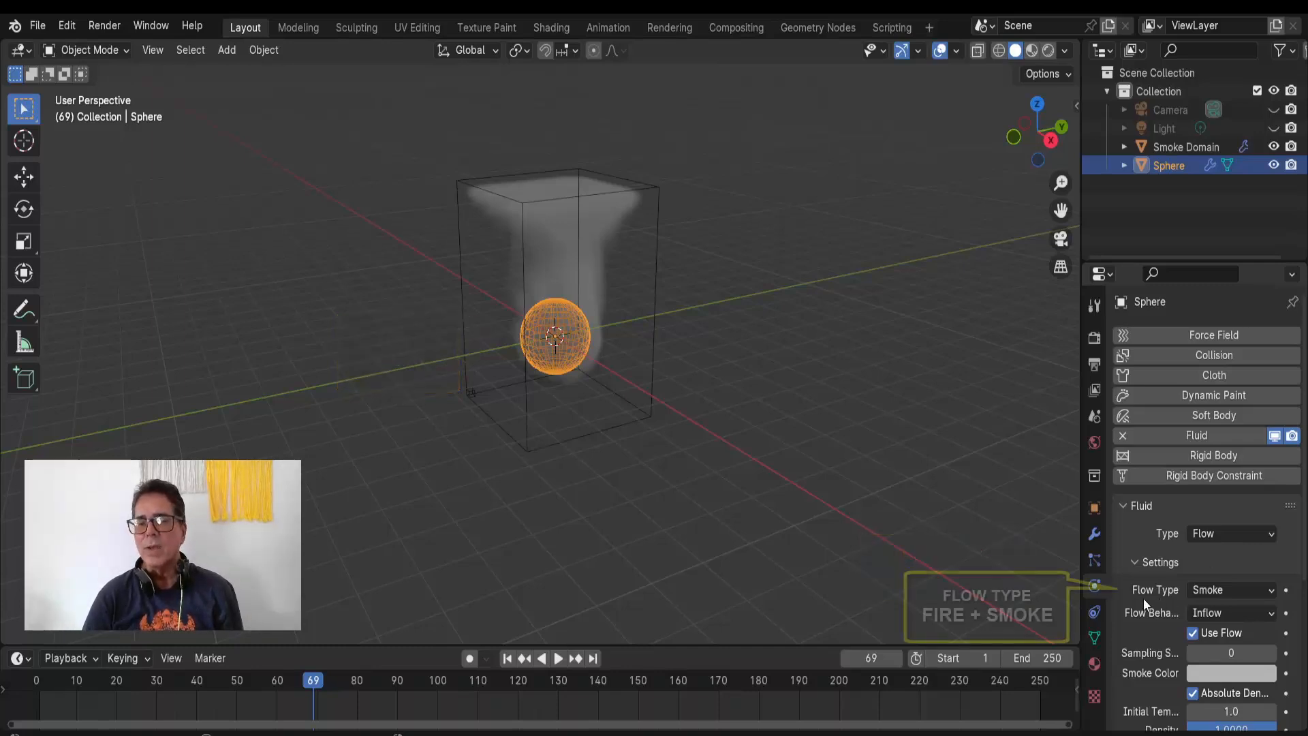
click(1203, 591)
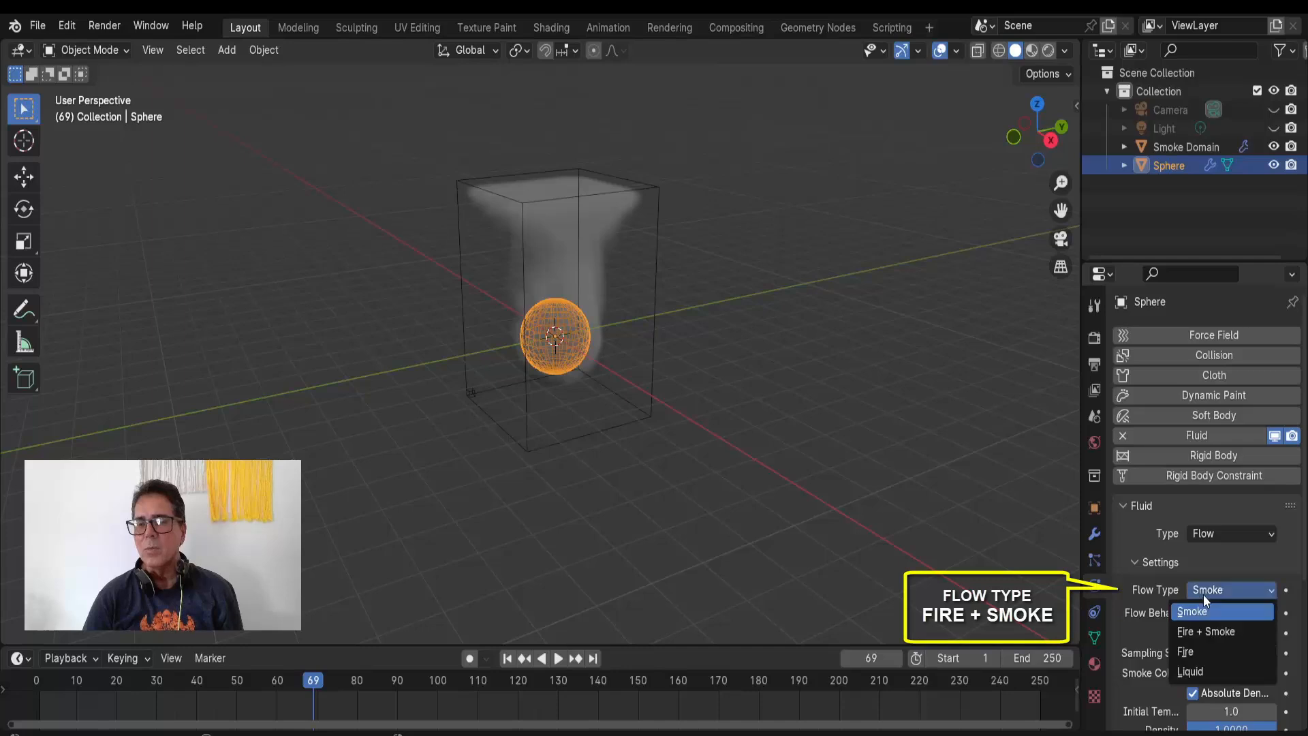
click(1200, 632)
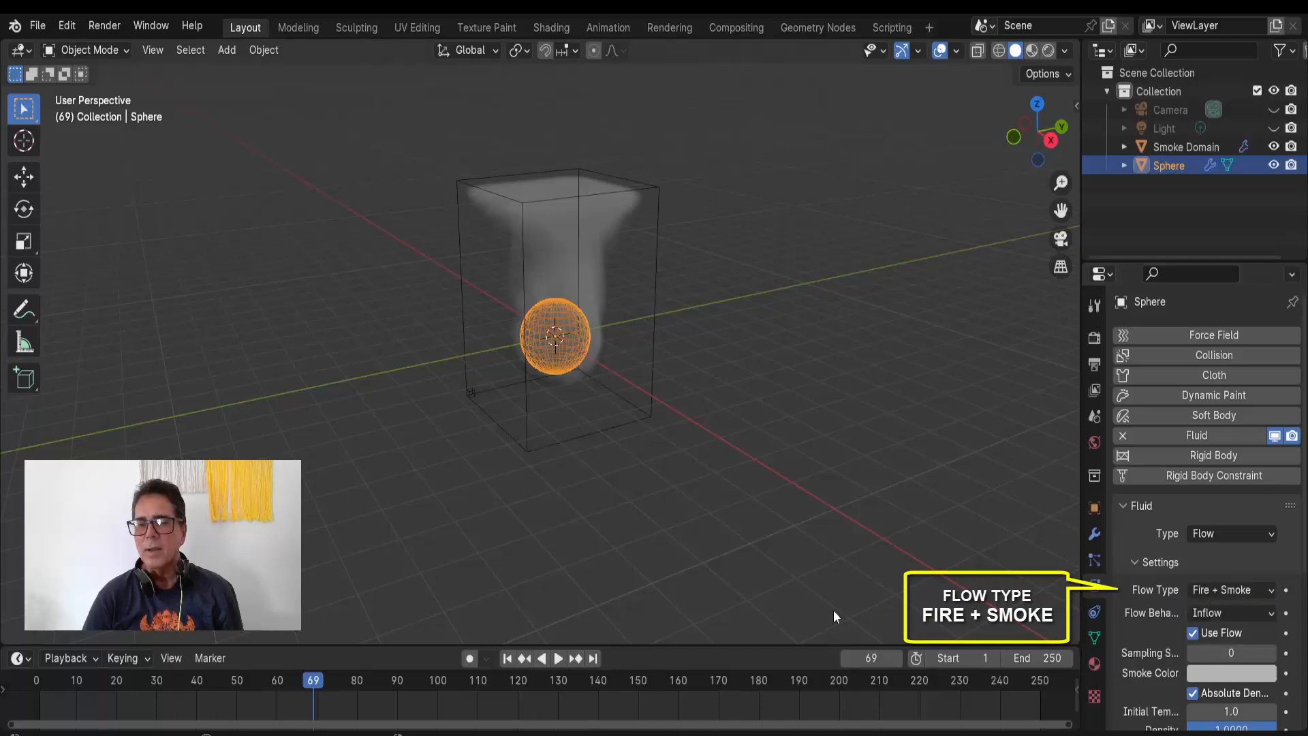
Step: Play the fire and smoke simulation from the first frame to about frame 50 and inspect the flames around the sphere
click(507, 660)
click(558, 658)
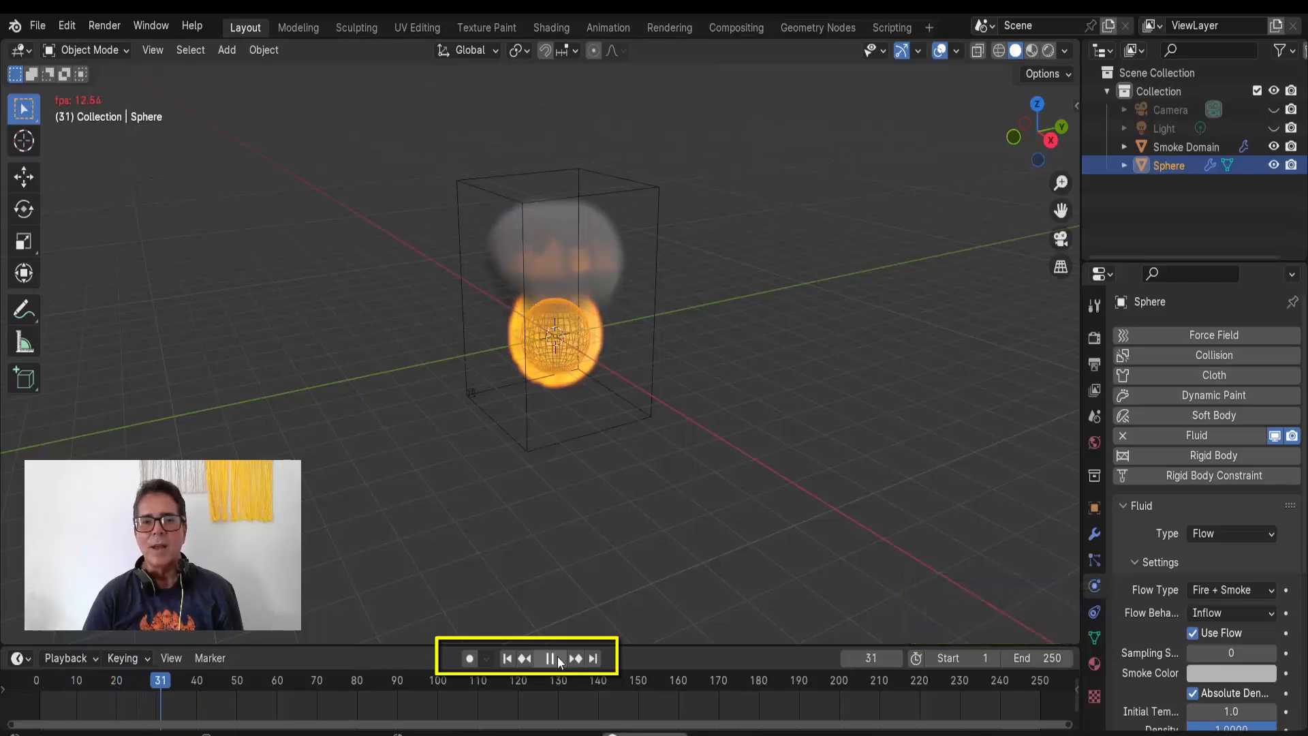
click(558, 658)
scroll(592, 207, up, 5)
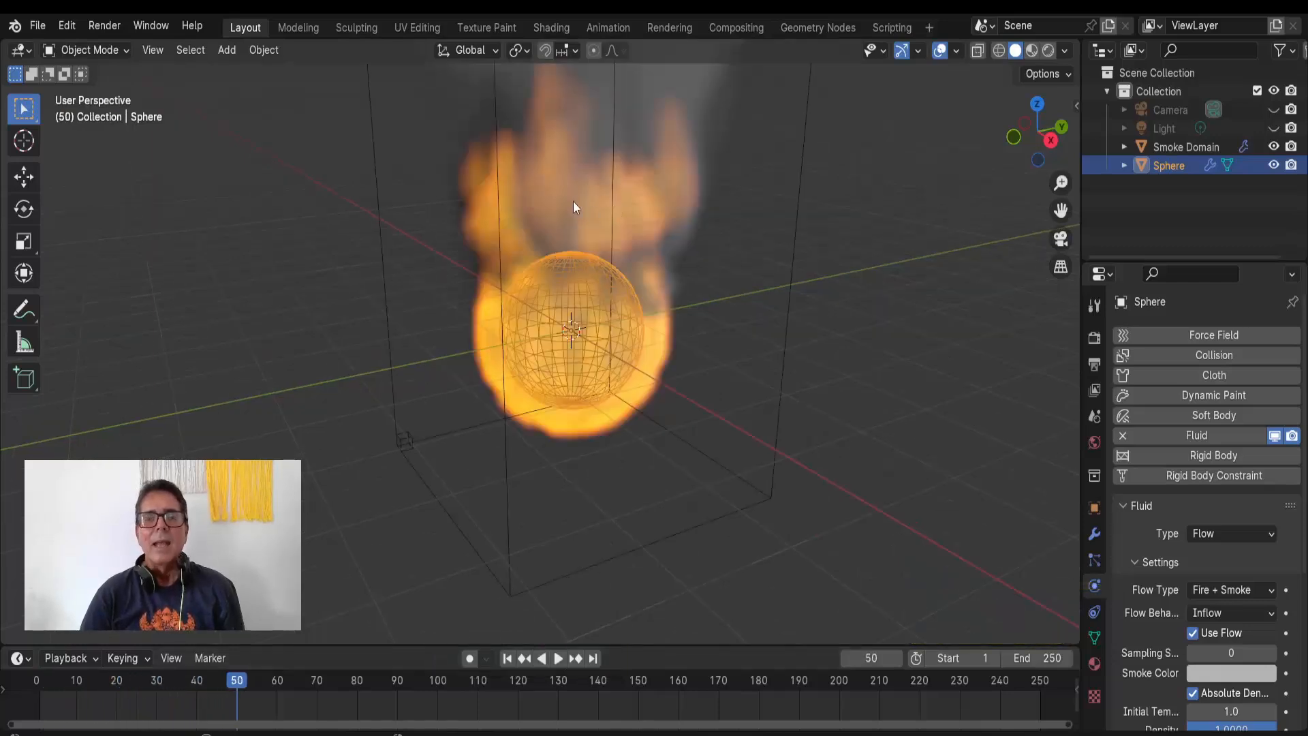
scroll(630, 235, down, 4)
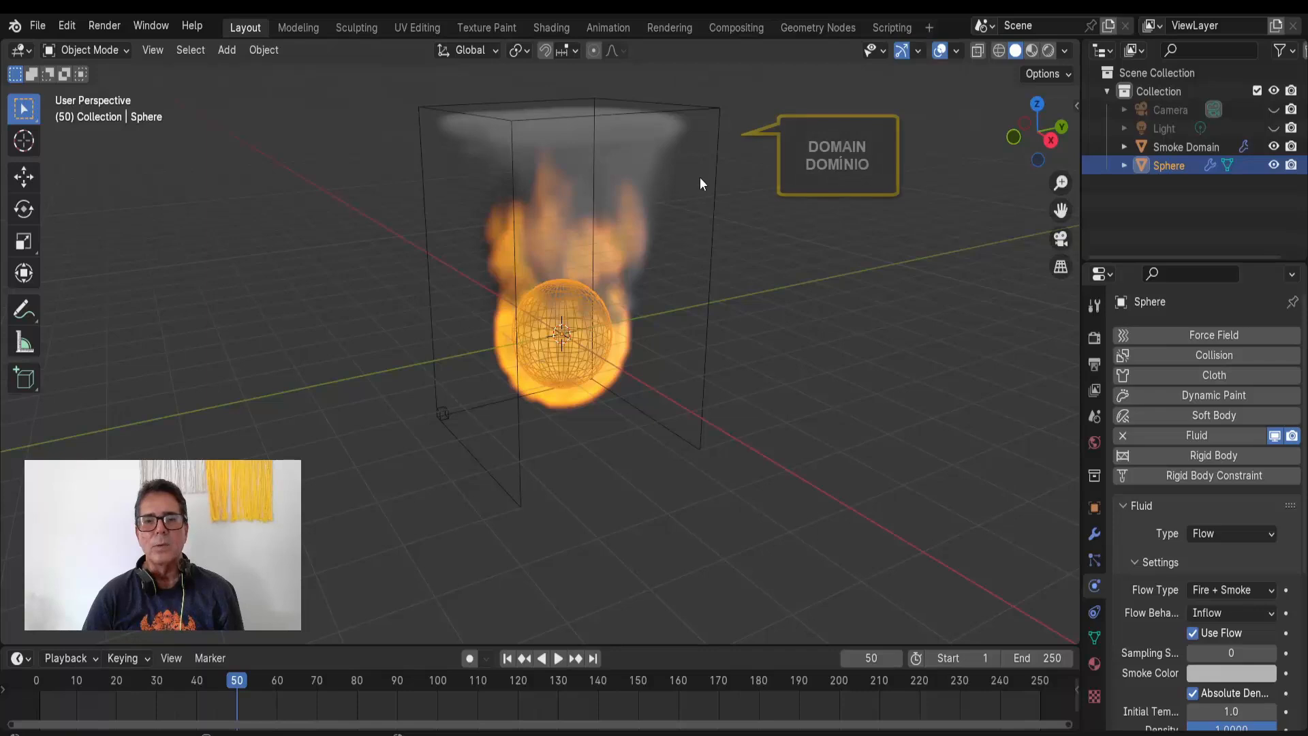
Step: Set the Smoke Domain's Resolution Divisions to 64, widening the properties area to read the full setting names
click(721, 109)
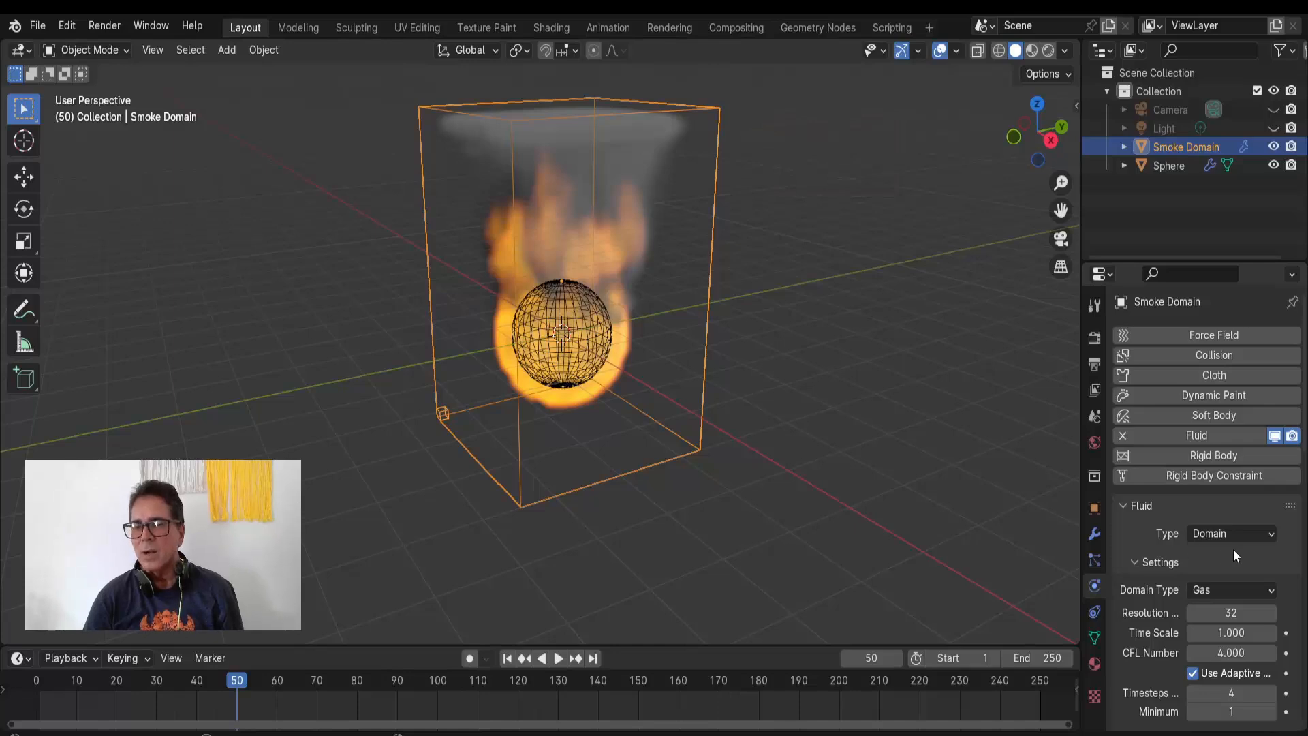
drag(1082, 609, 995, 609)
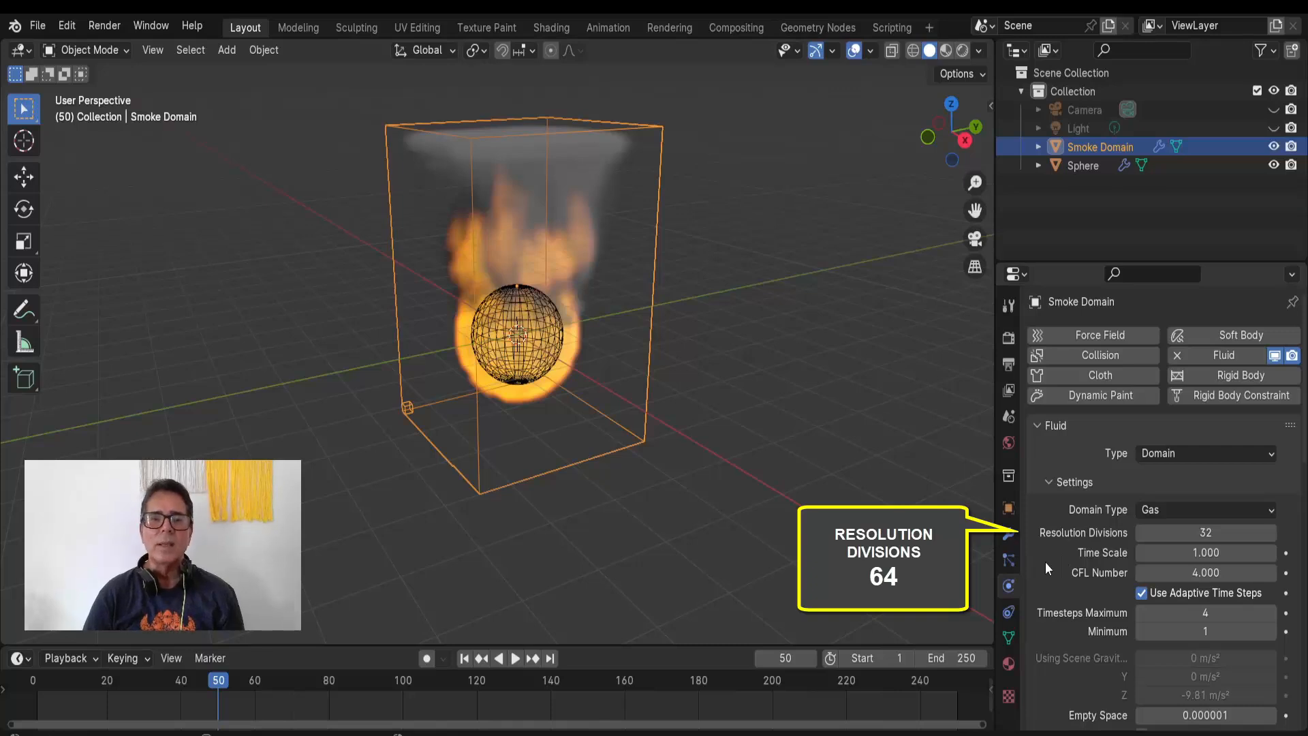
click(1182, 526)
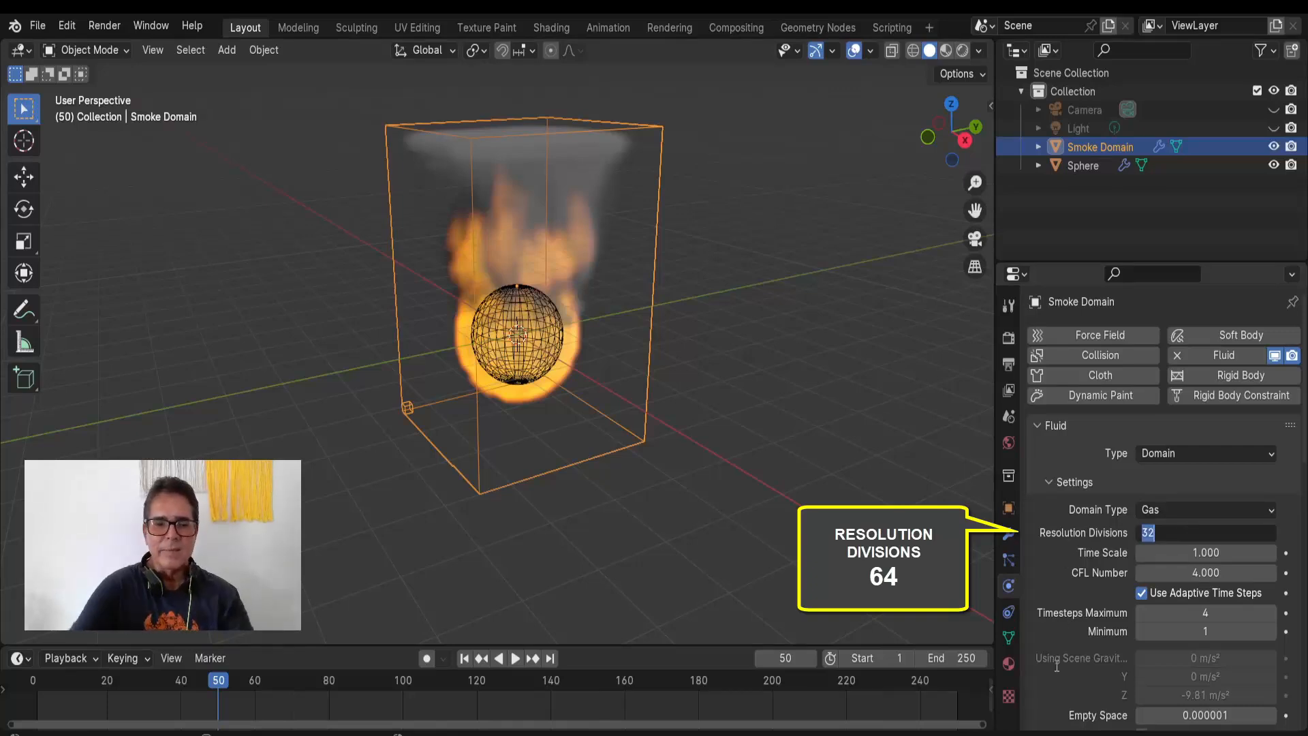
text(64)
key(Return)
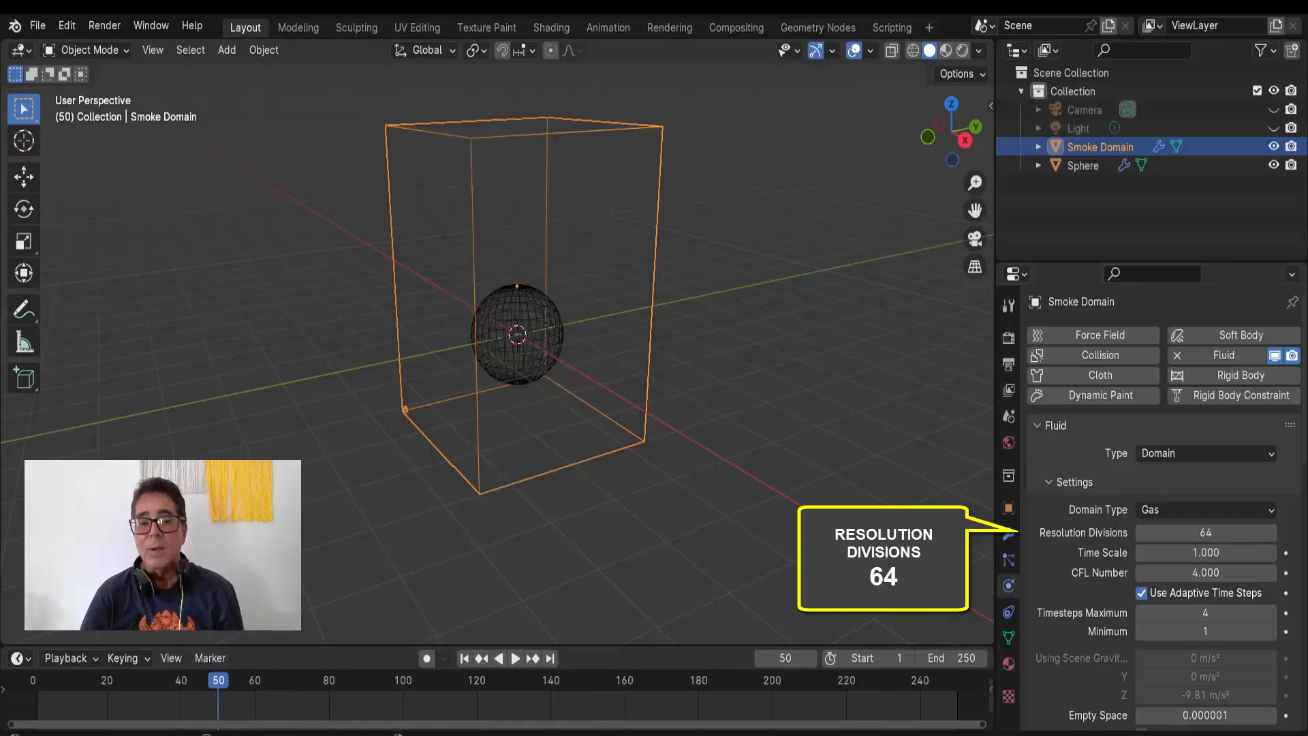
Step: Replay the higher-resolution fire simulation from the first frame to about frame 53
click(464, 659)
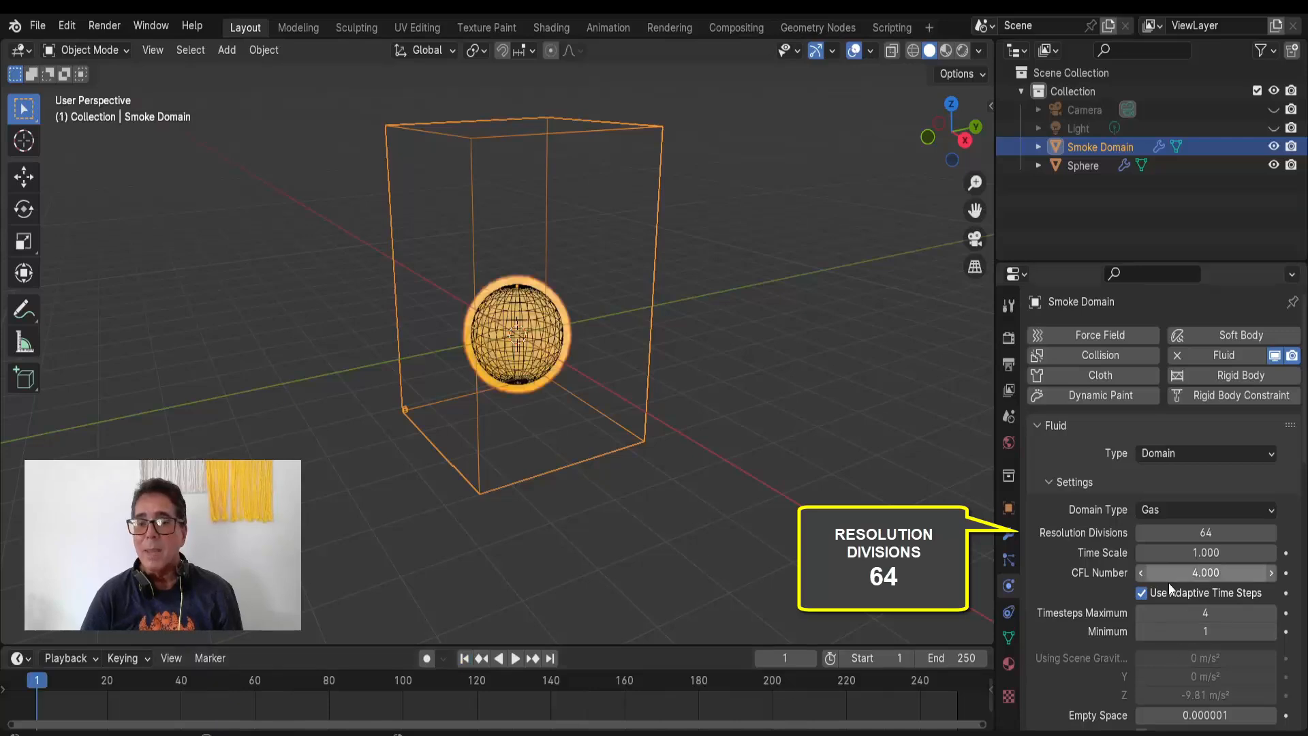
click(515, 659)
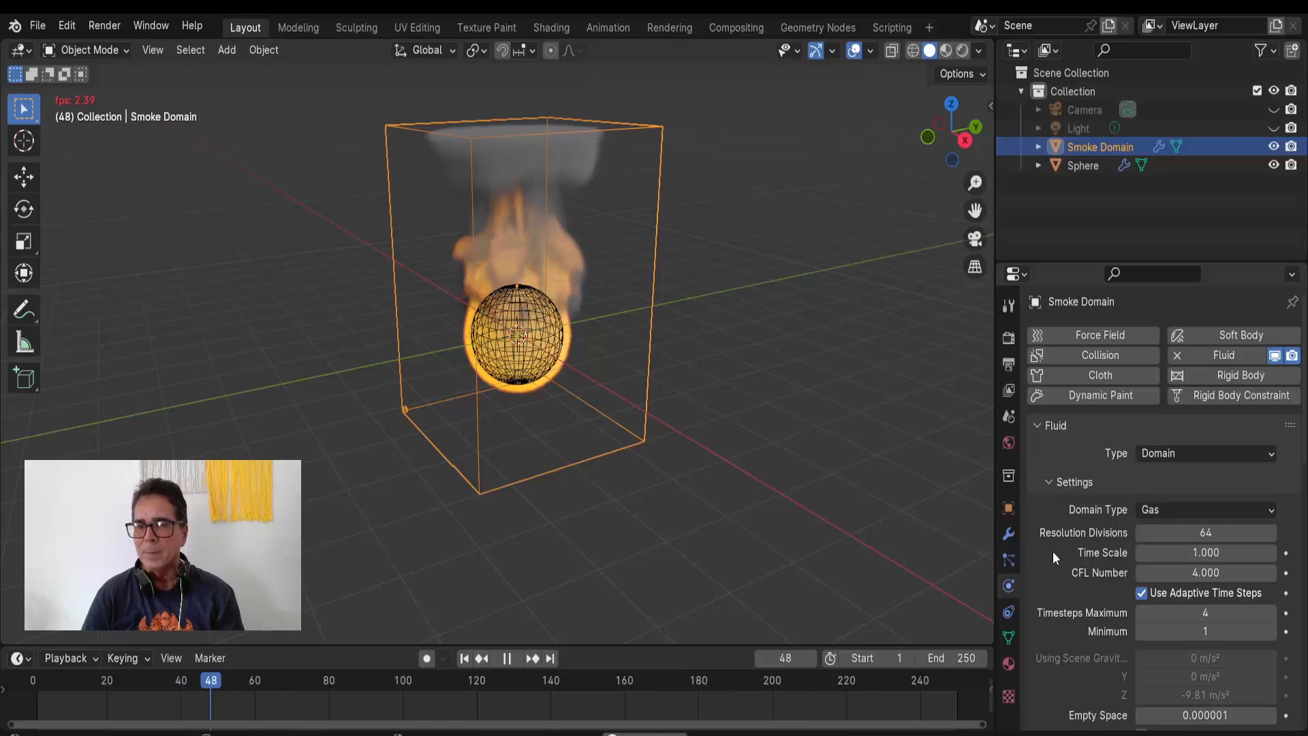
click(510, 659)
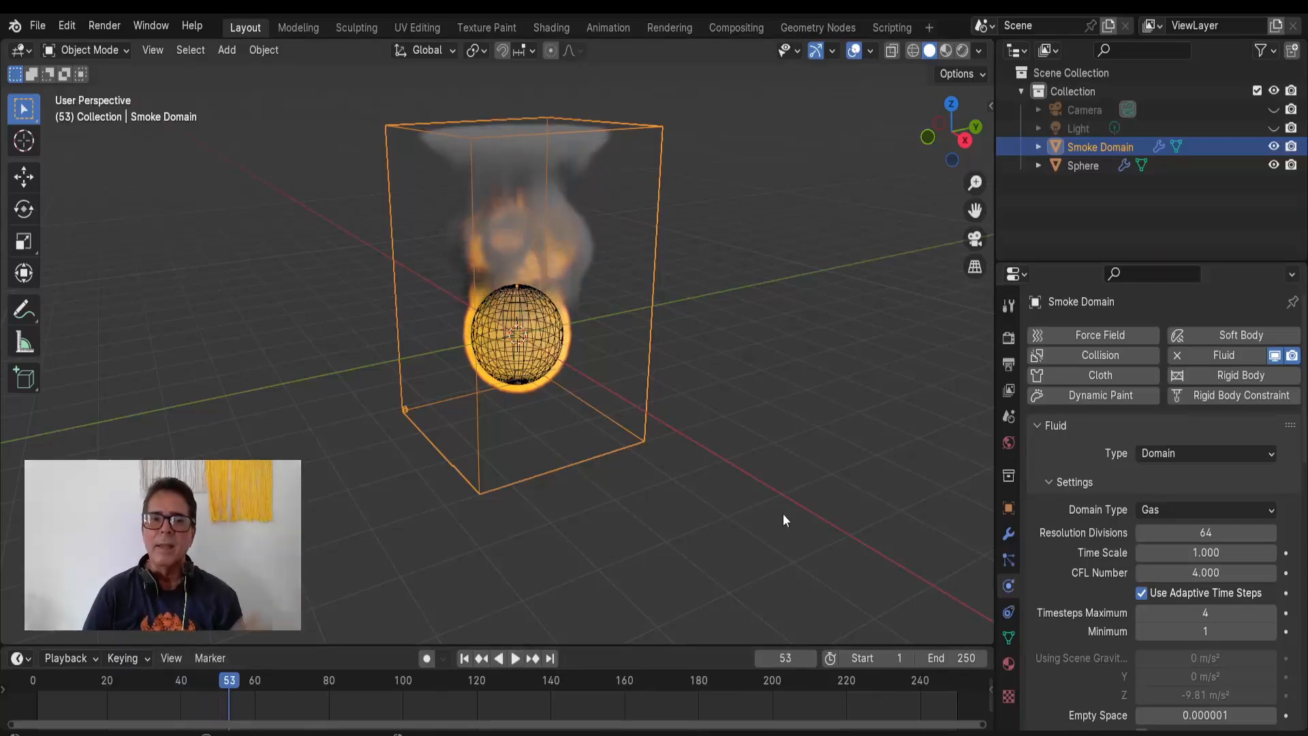
Step: Undo the domain and flow changes and the Quick Smoke effect, back to the plain sphere
key(ctrl+z)
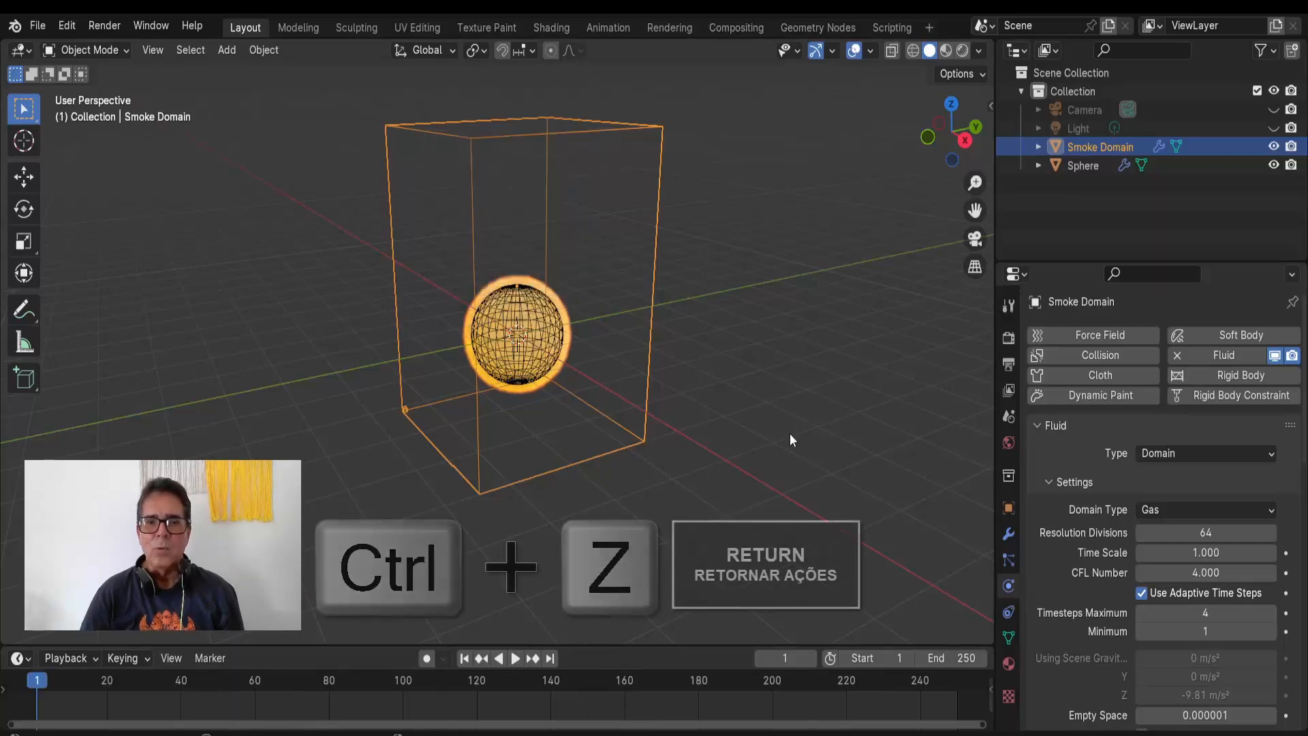
key(ctrl+z)
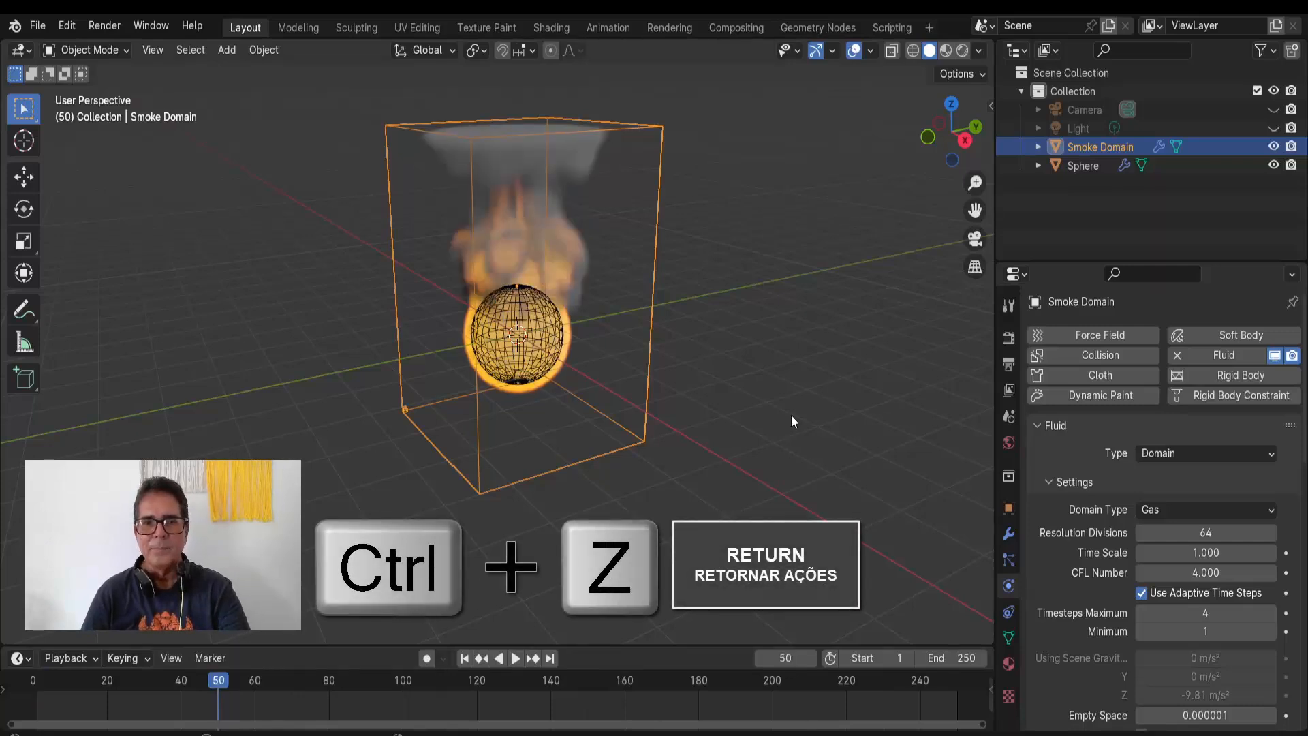
key(ctrl+z)
key(ctrl+z)
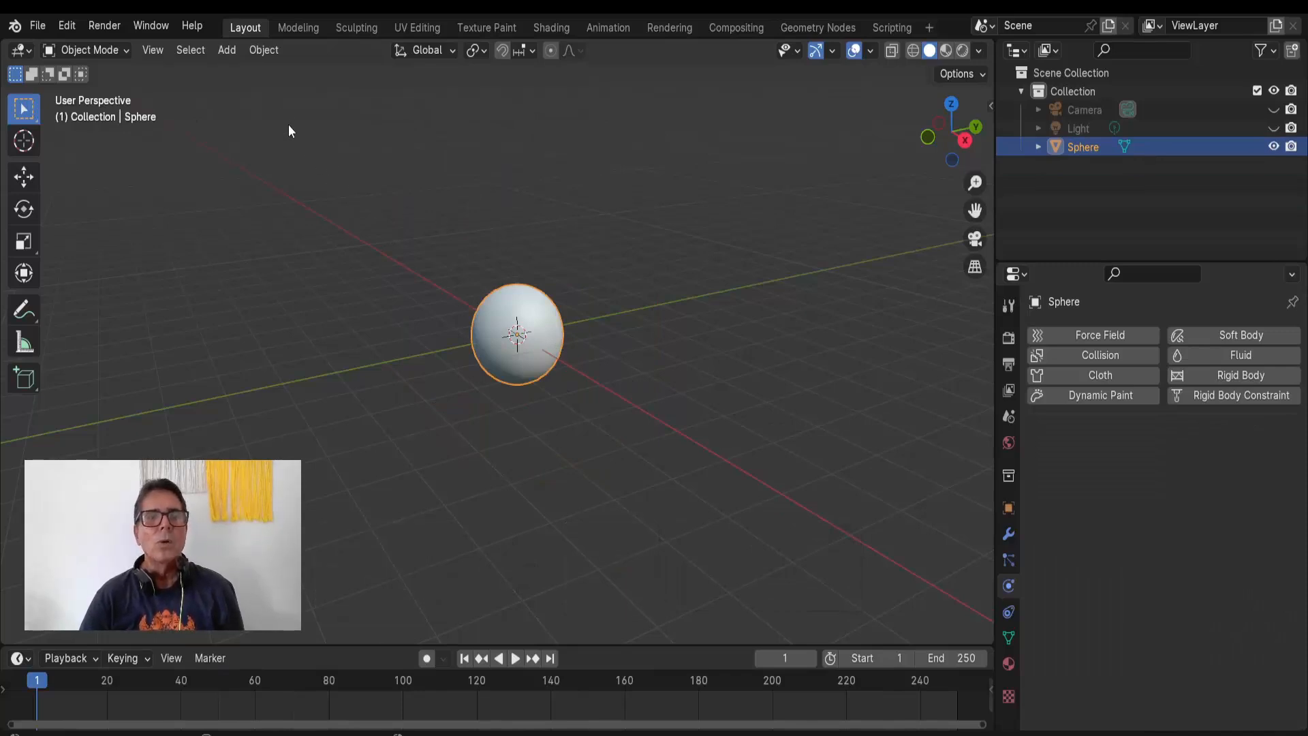
Step: Apply the Quick Liquid effect to the sphere and play the liquid simulation to about frame 101
click(269, 52)
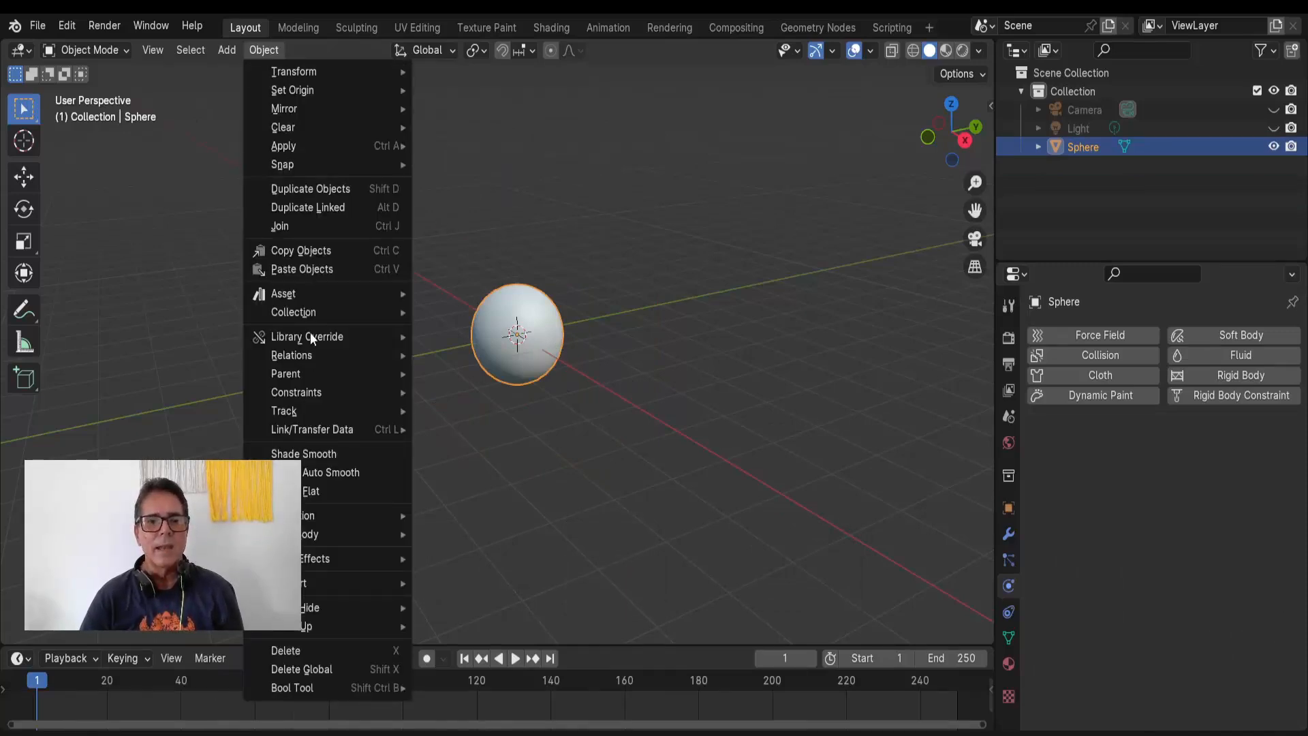
mouse_move(347, 559)
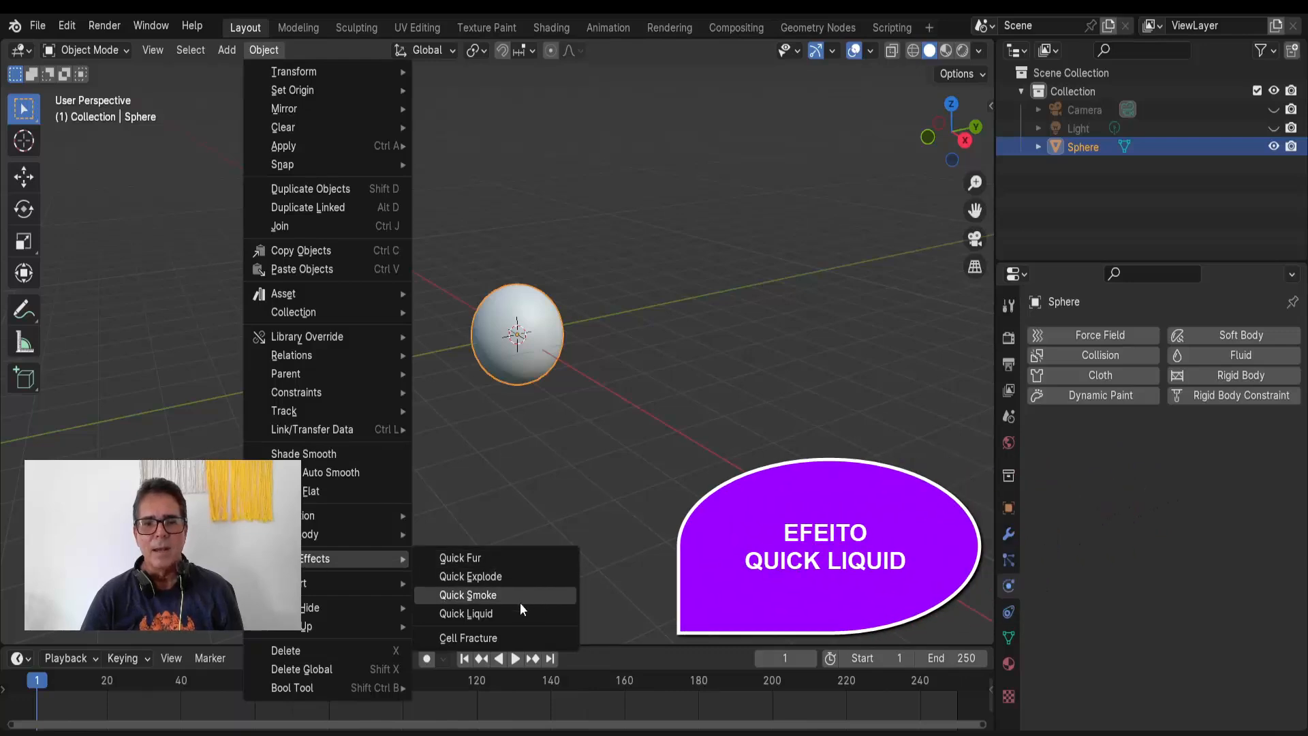
click(501, 613)
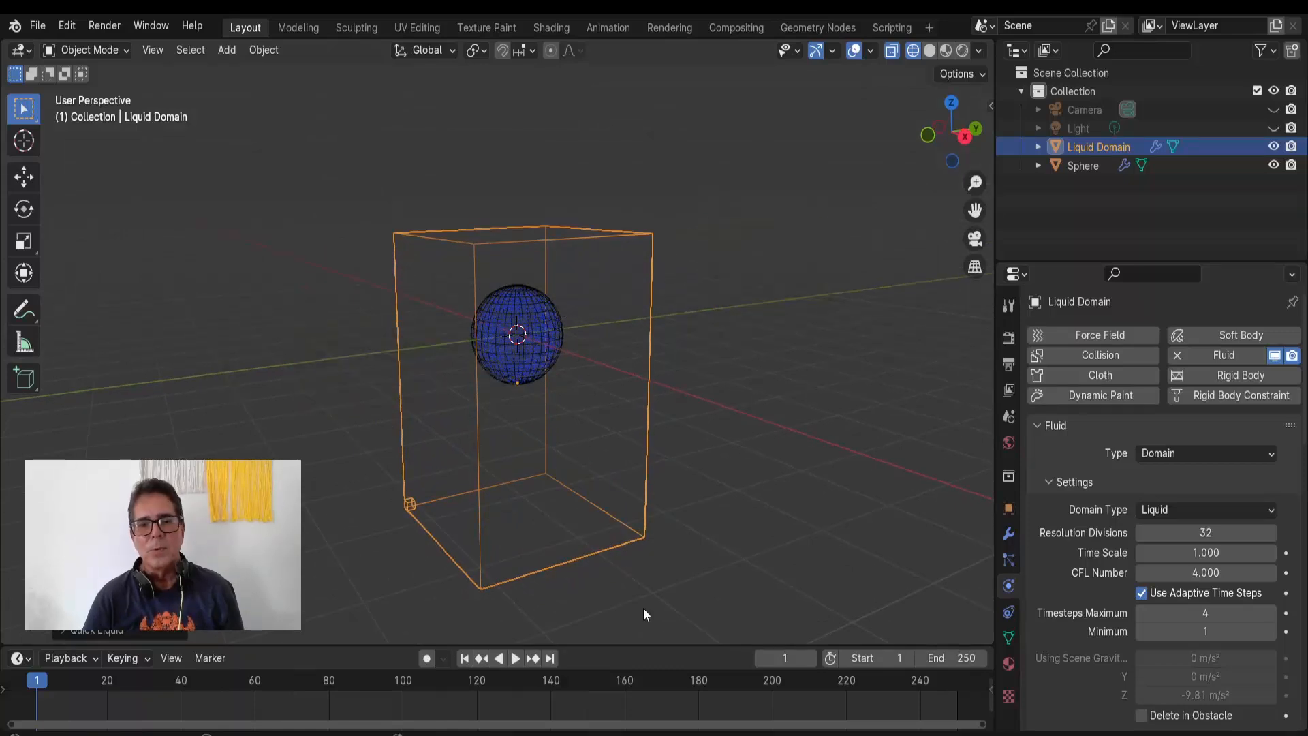
click(515, 658)
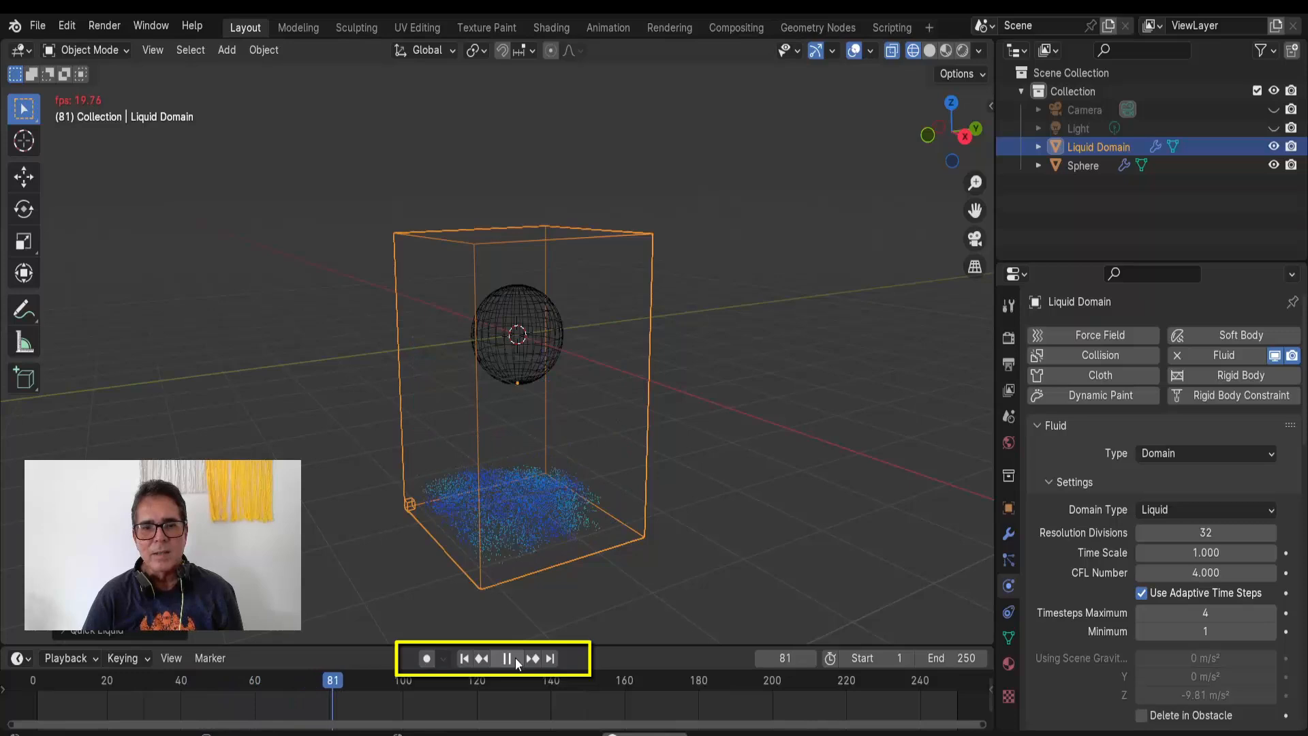
click(515, 657)
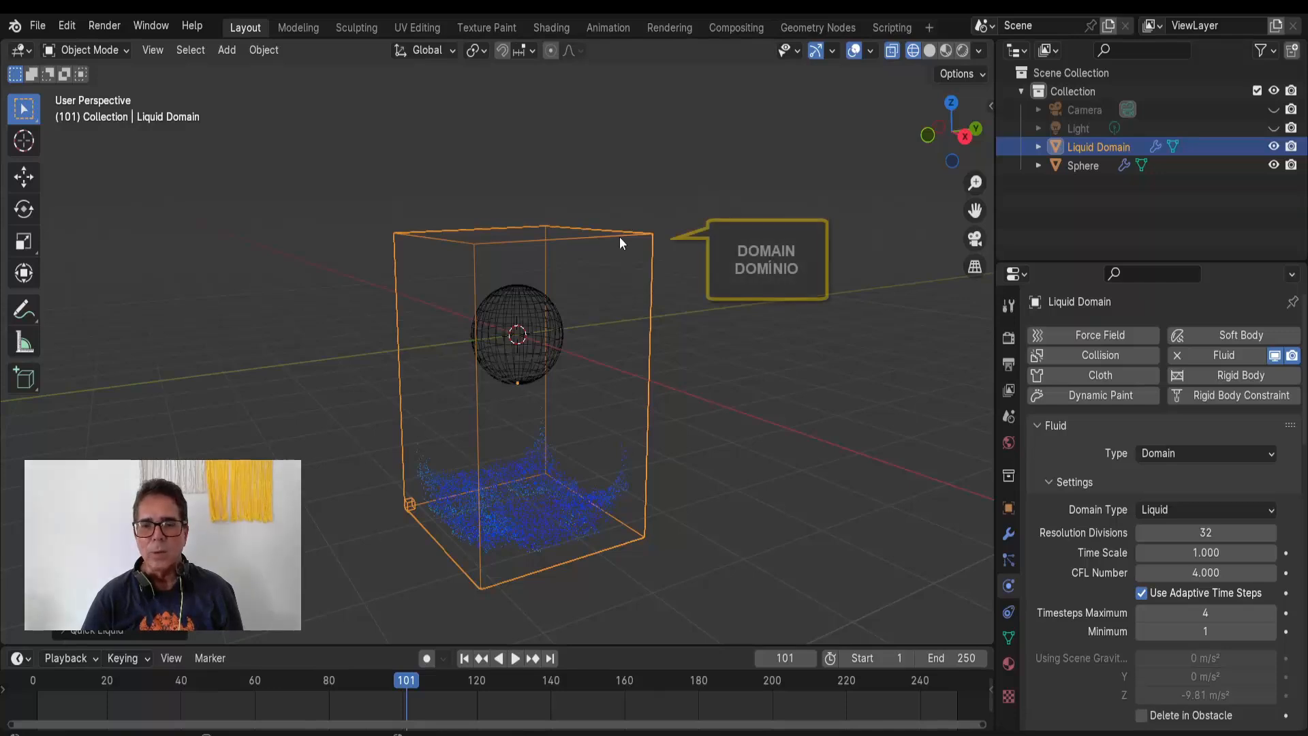
Step: Enable Mesh in the Liquid Domain's fluid settings and replay the simulation from the first frame to about frame 35
scroll(1048, 552, down, 5)
scroll(1048, 549, down, 15)
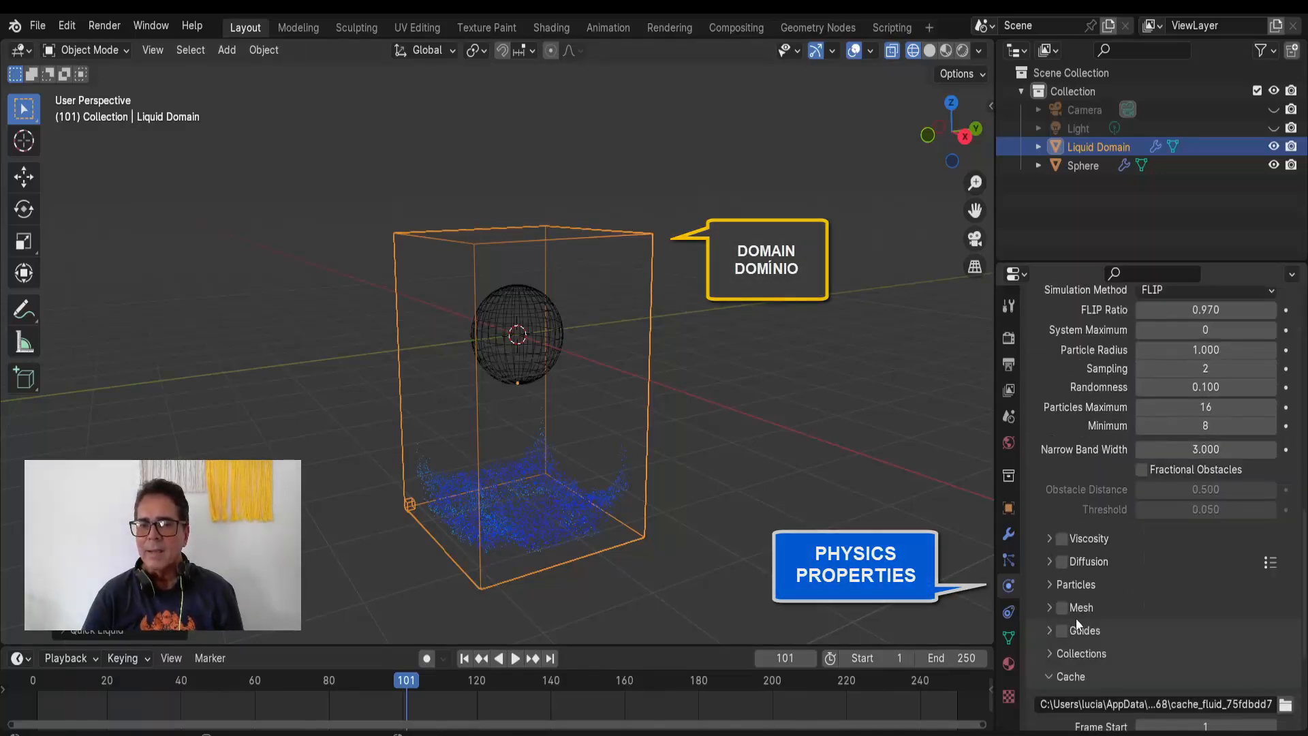
click(1061, 607)
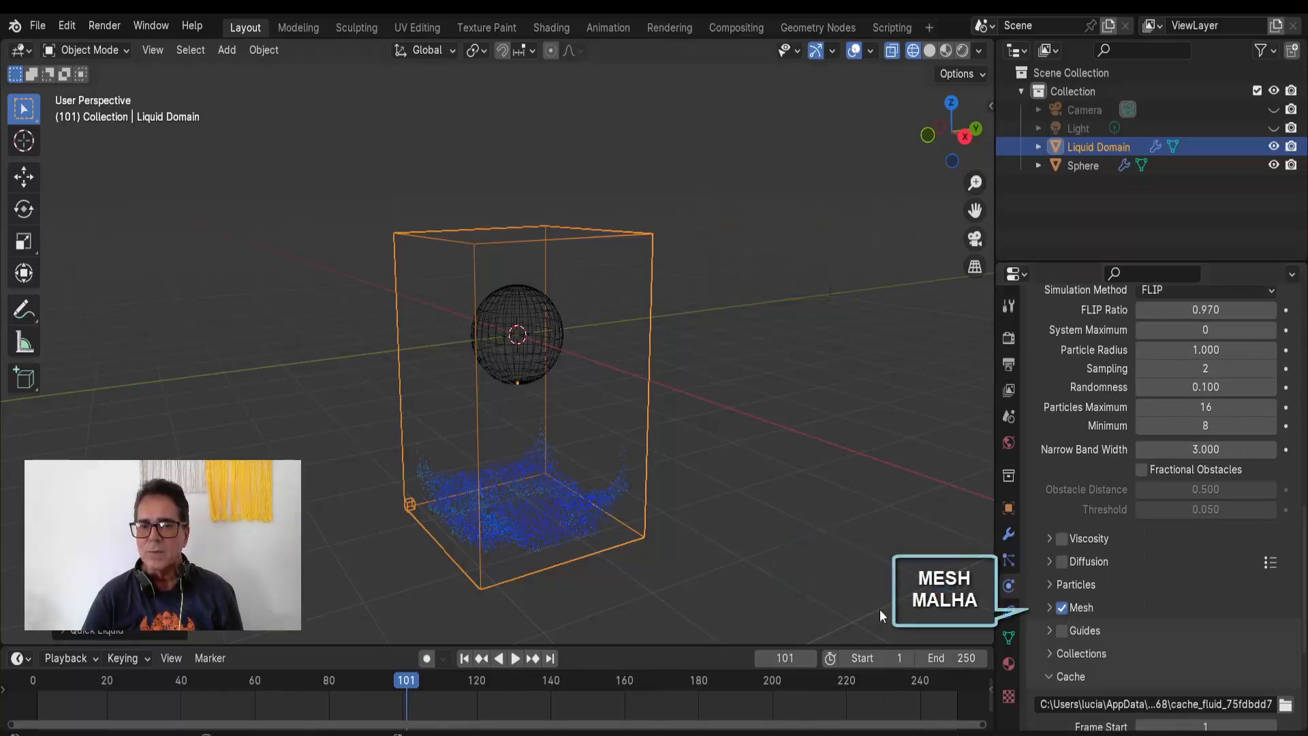
click(464, 658)
click(515, 658)
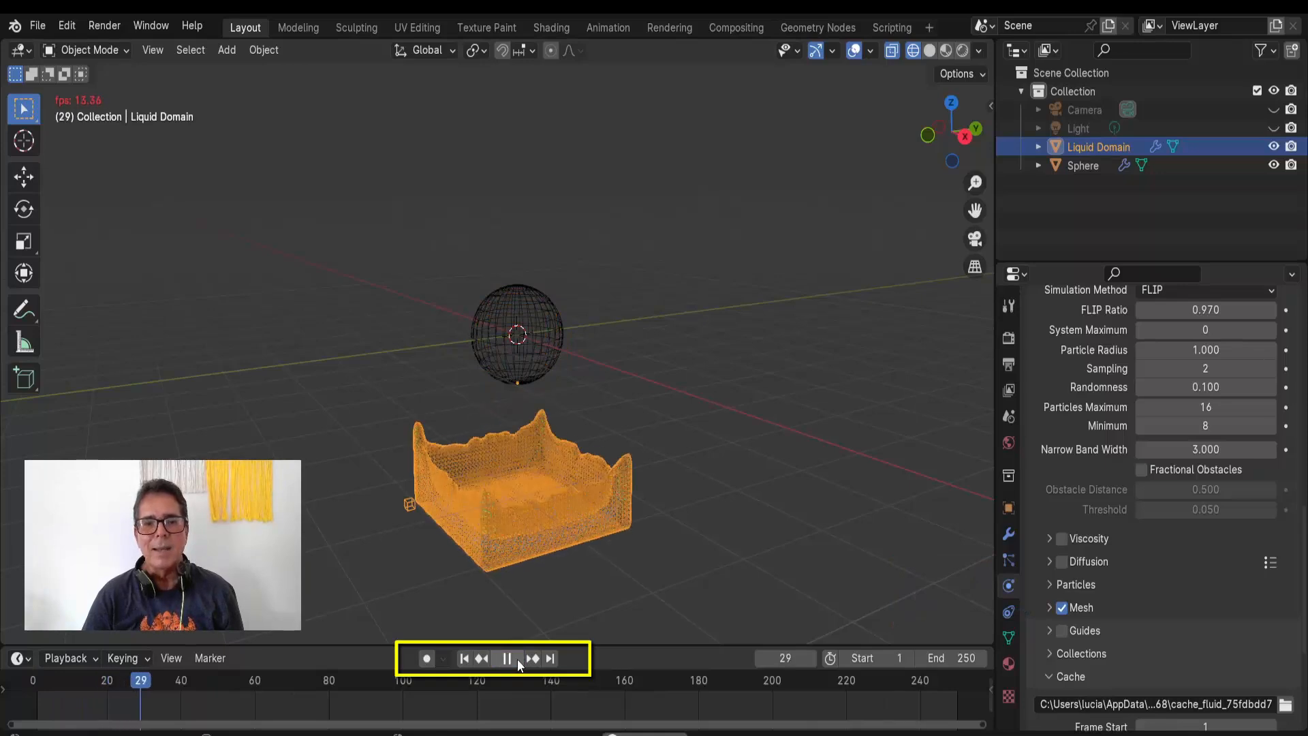
click(517, 659)
Step: Deselect the liquid domain, switch the viewport to Solid shading and play the liquid mesh, stopping at about frame 43
click(723, 395)
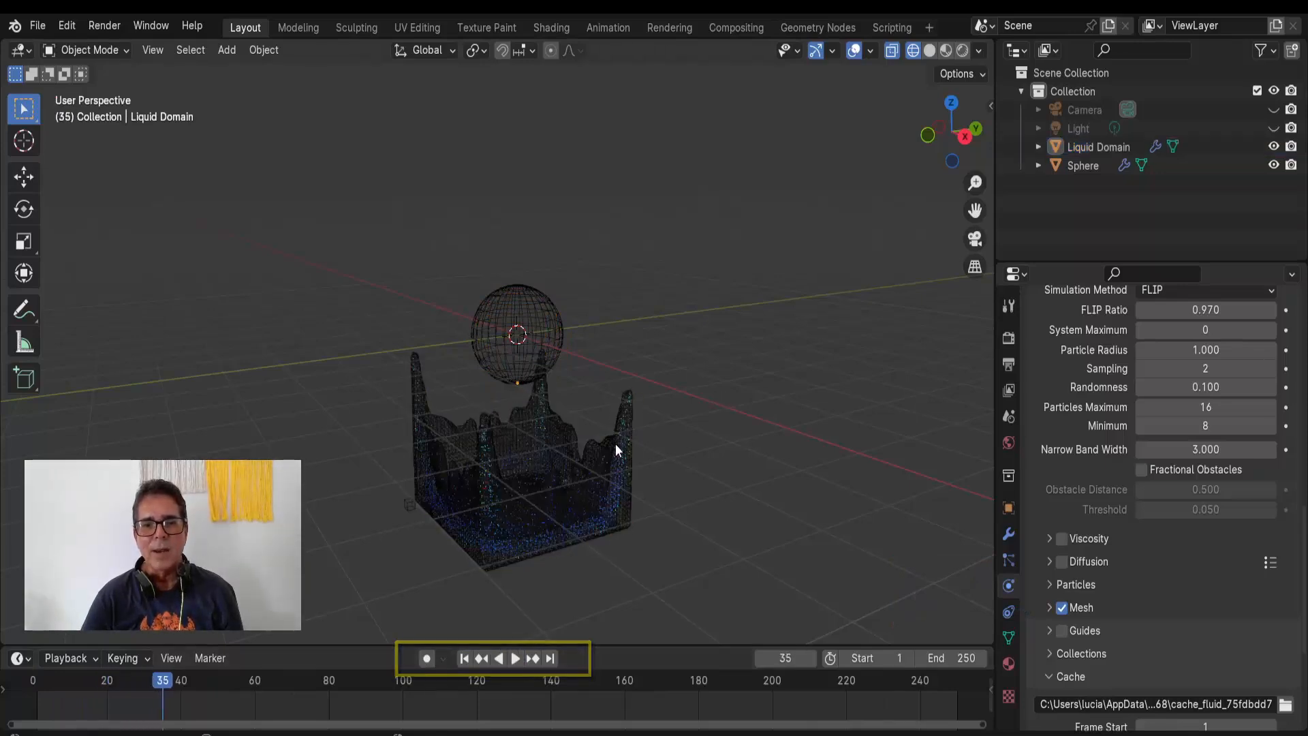
click(930, 51)
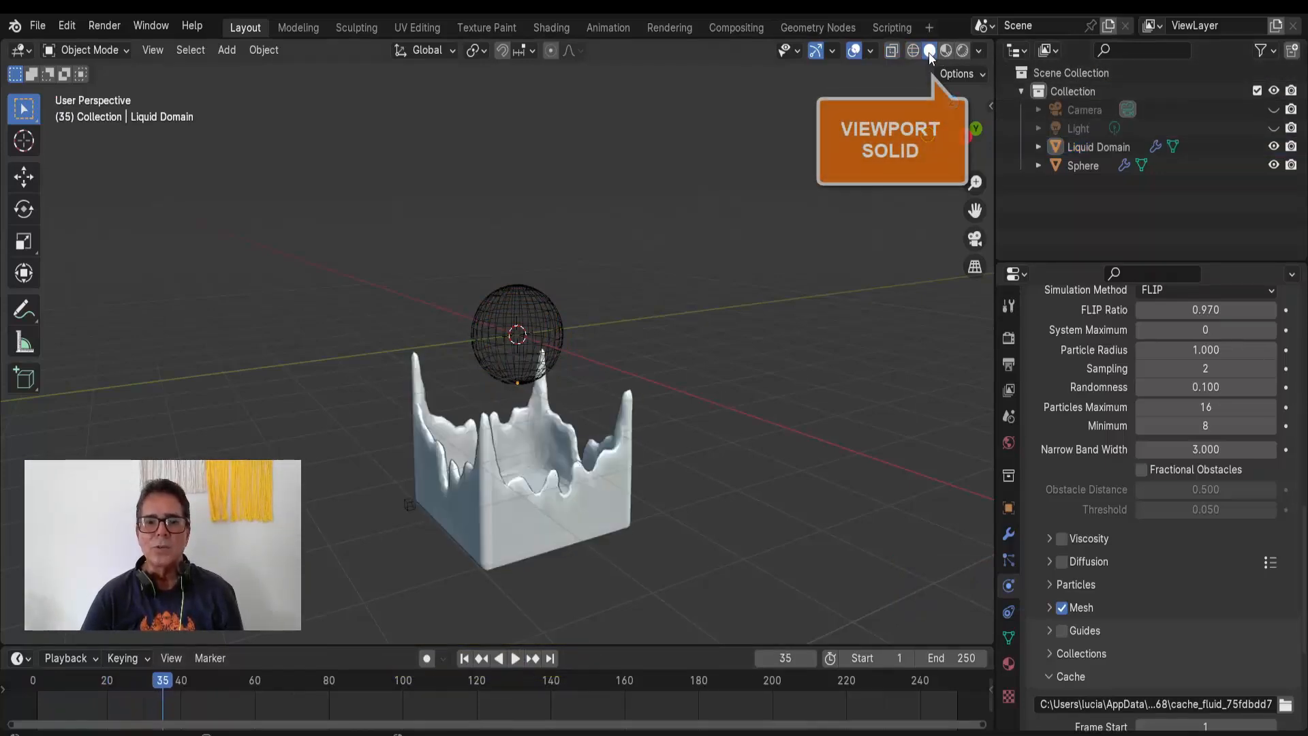
click(517, 661)
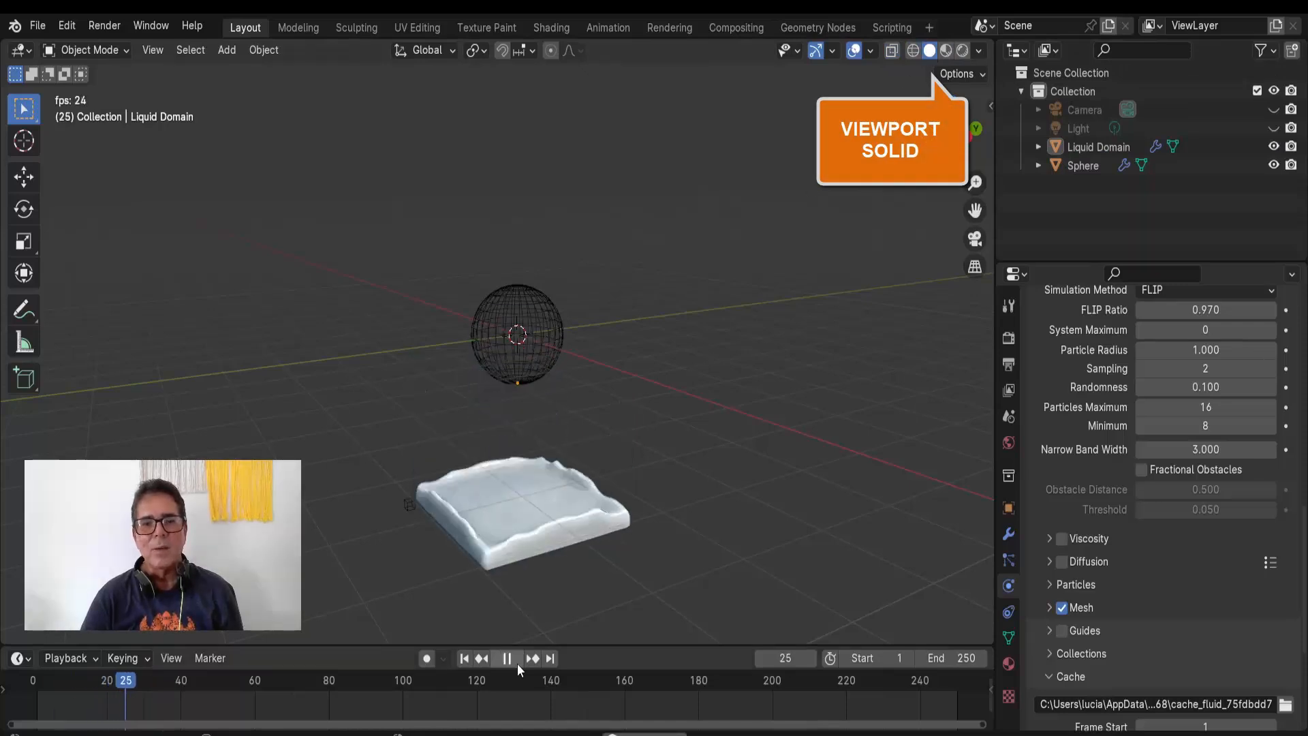
click(517, 663)
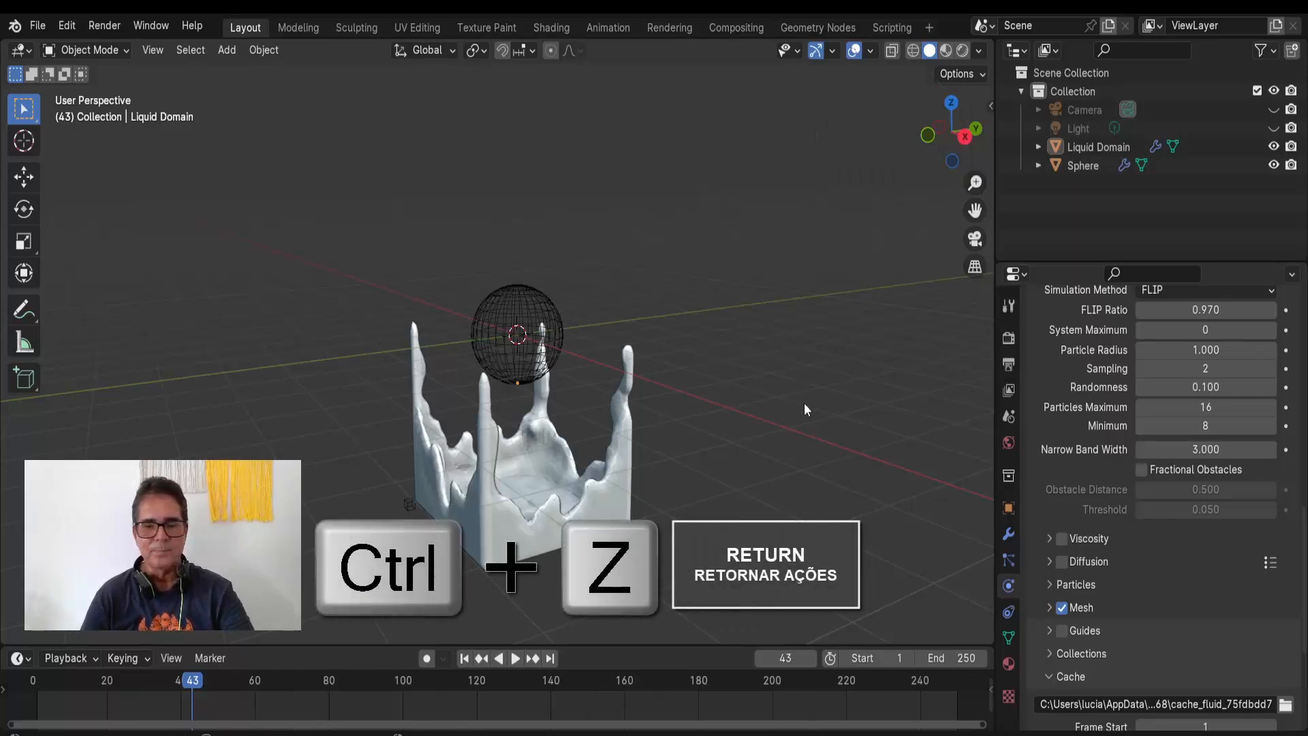
Step: Undo the mesh setting and the Quick Liquid effect, back to the plain sphere at frame 1
key(ctrl+z)
key(ctrl+z)
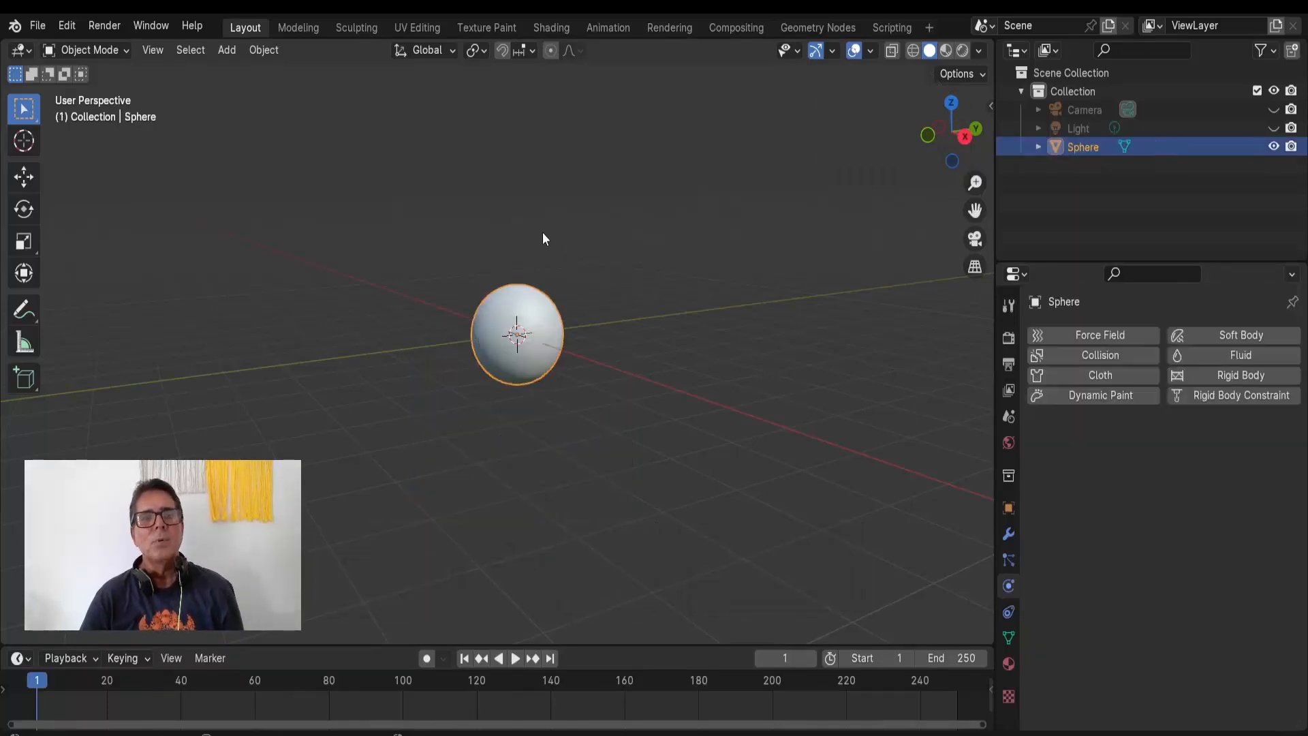
Step: Start the Cell Fracture quick effect on the sphere and set its Point Source to Own Verts
click(266, 49)
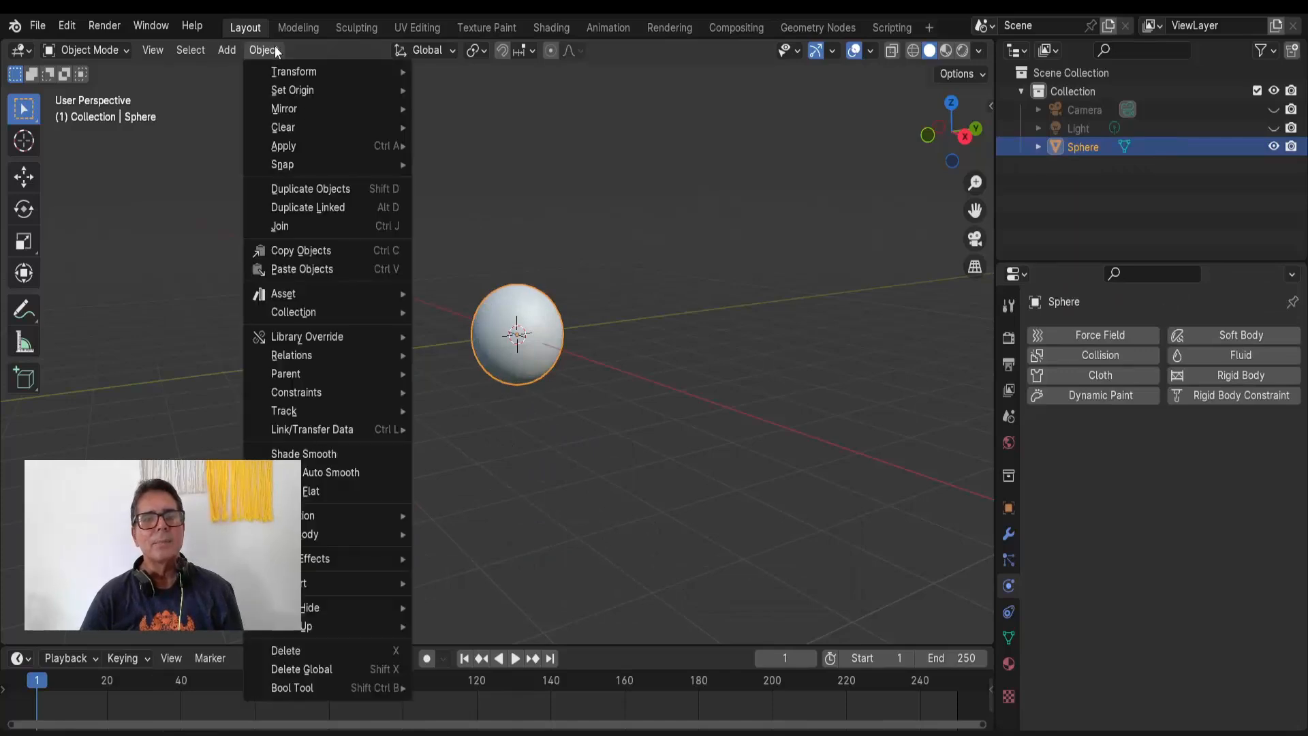
mouse_move(338, 559)
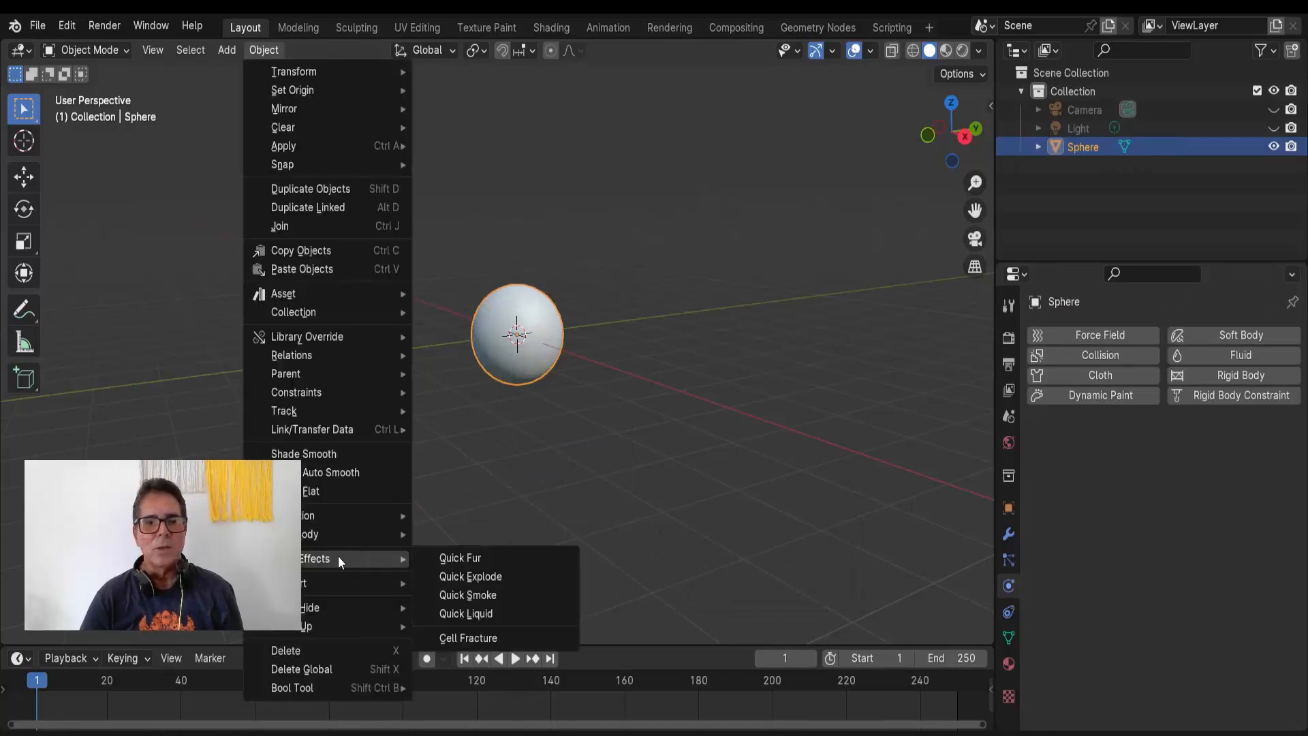
click(497, 638)
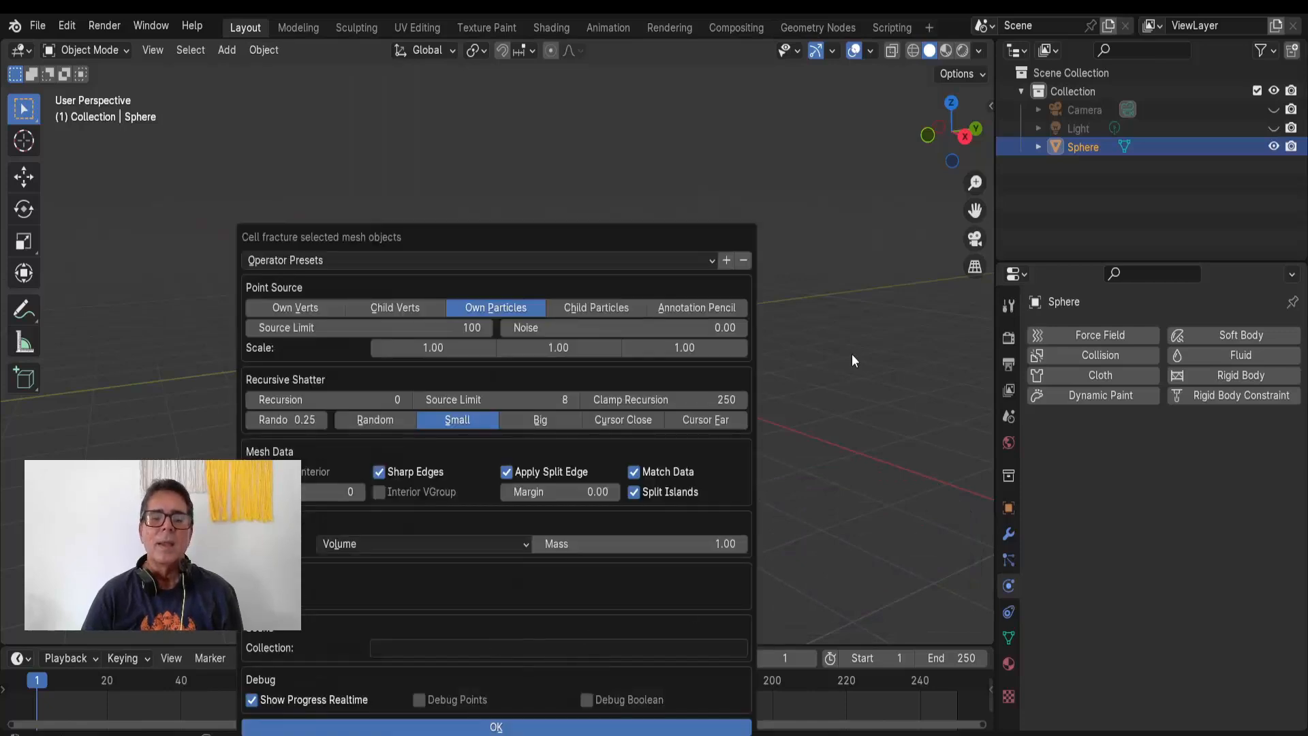
drag(602, 240, 639, 97)
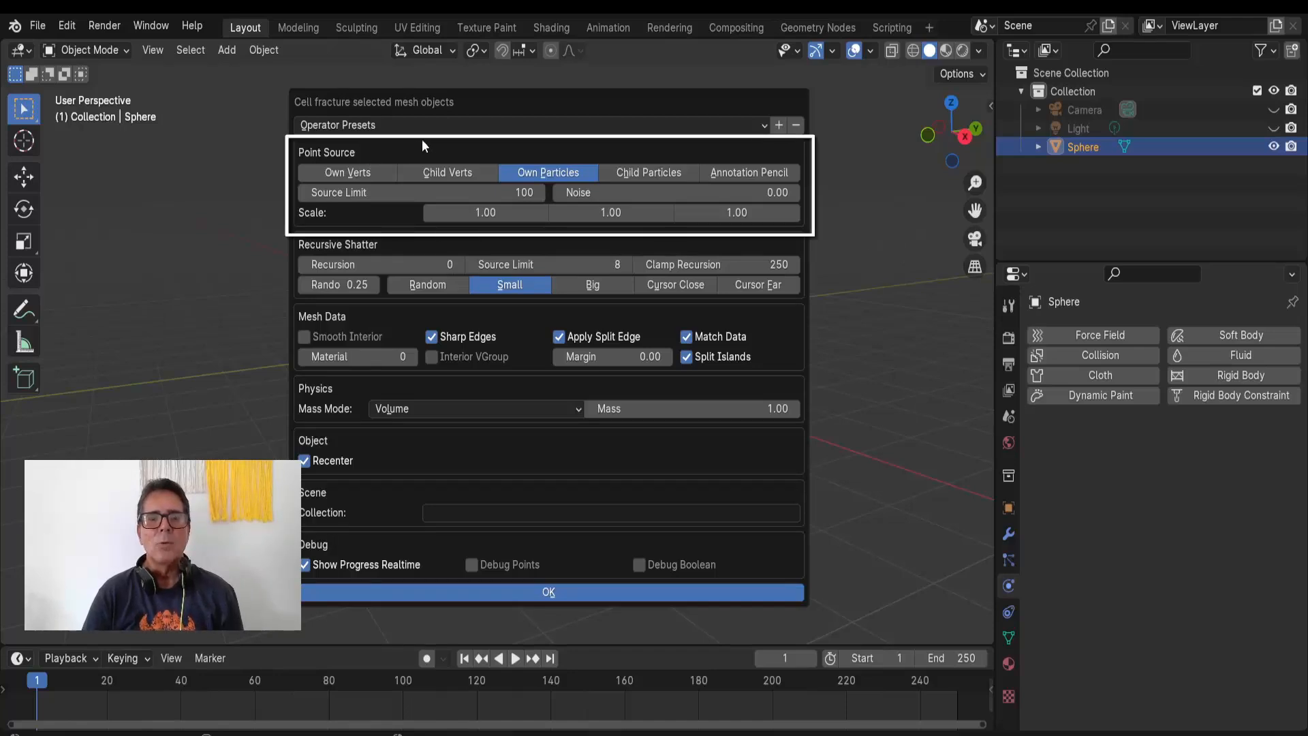
click(365, 176)
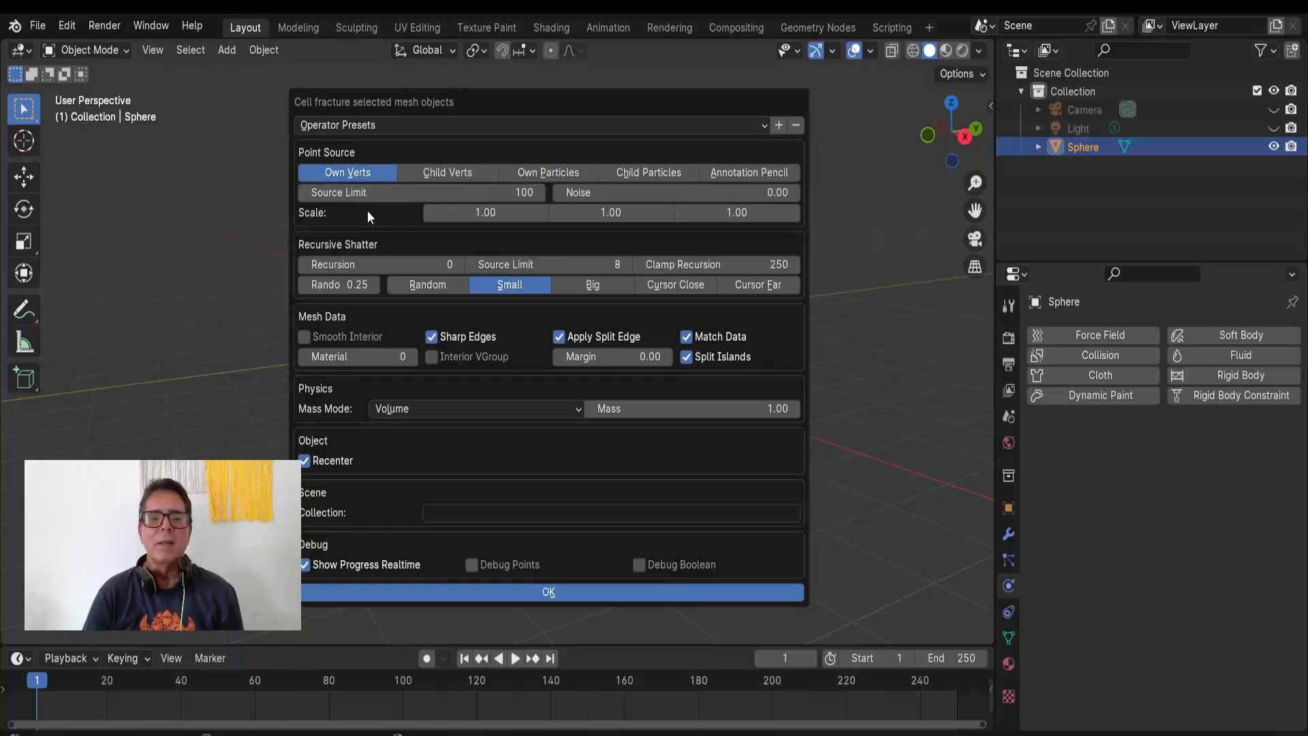
Step: Set the Cell Fracture Point Source limit to 250 and its Noise to 0.4
click(489, 191)
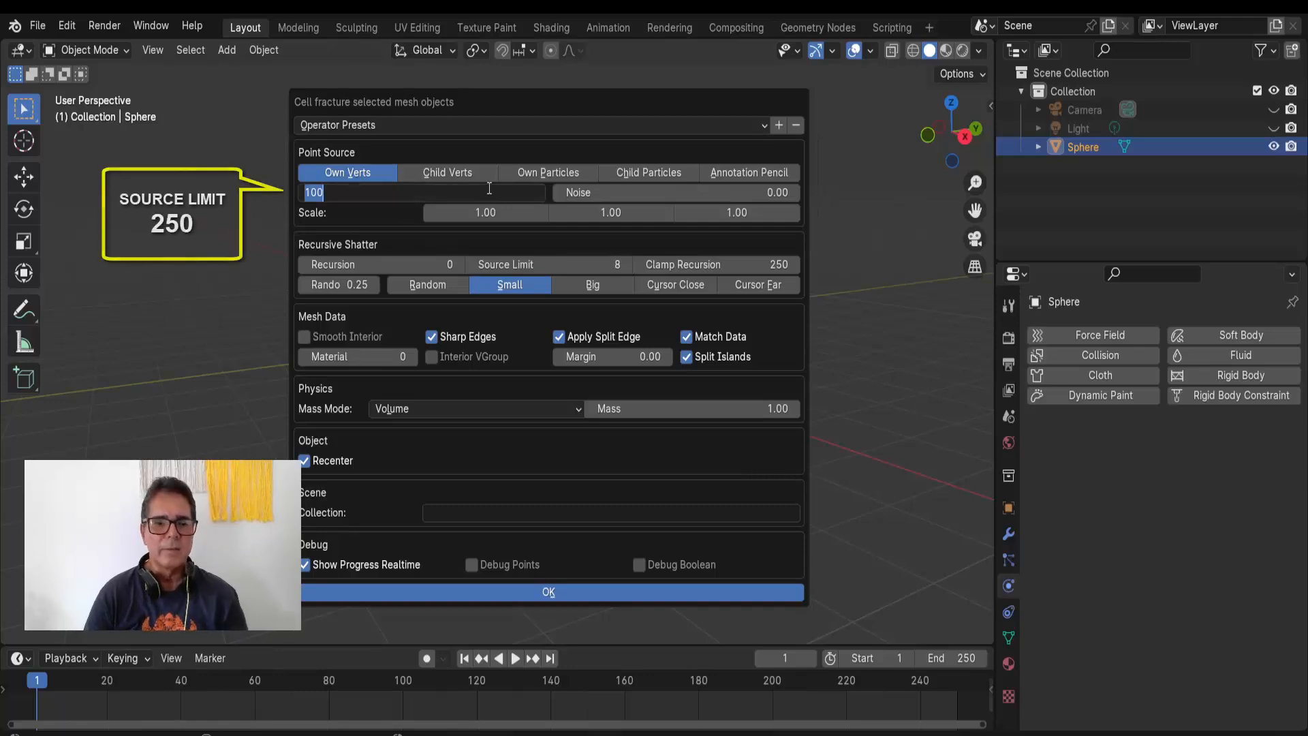
text(250)
key(Return)
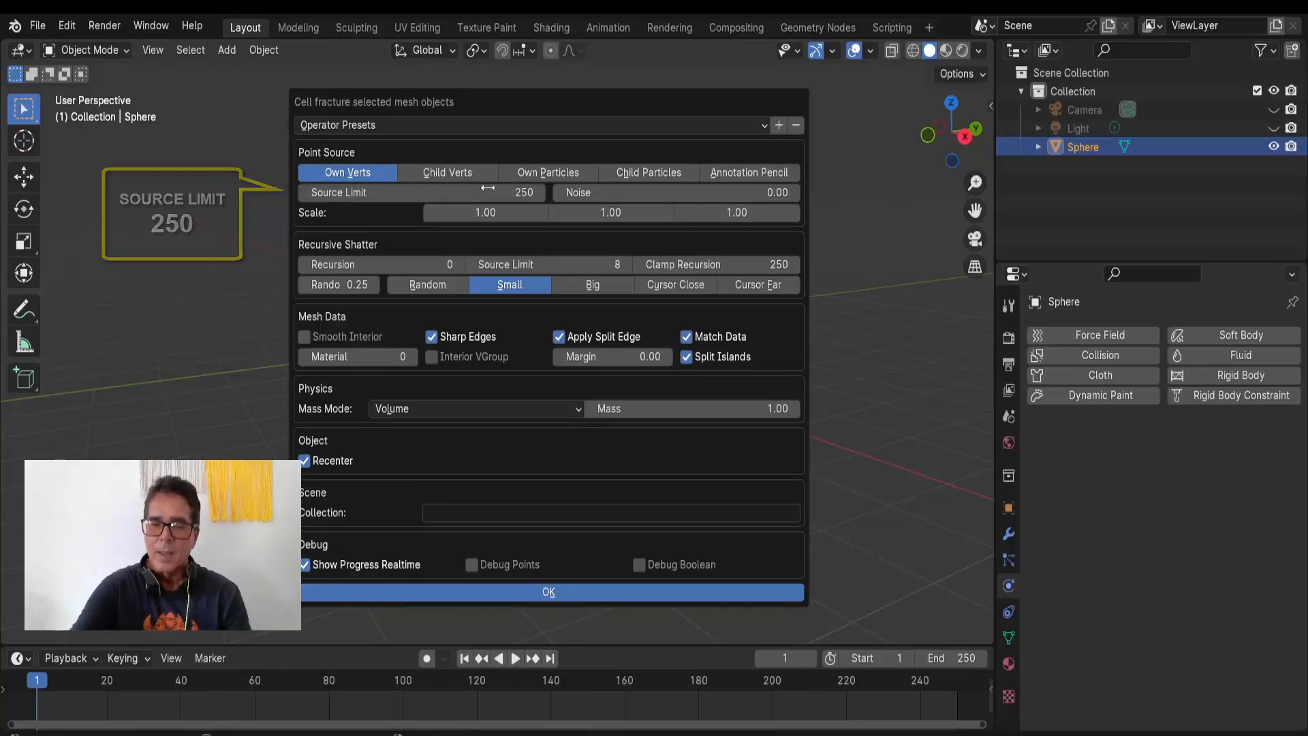
click(741, 188)
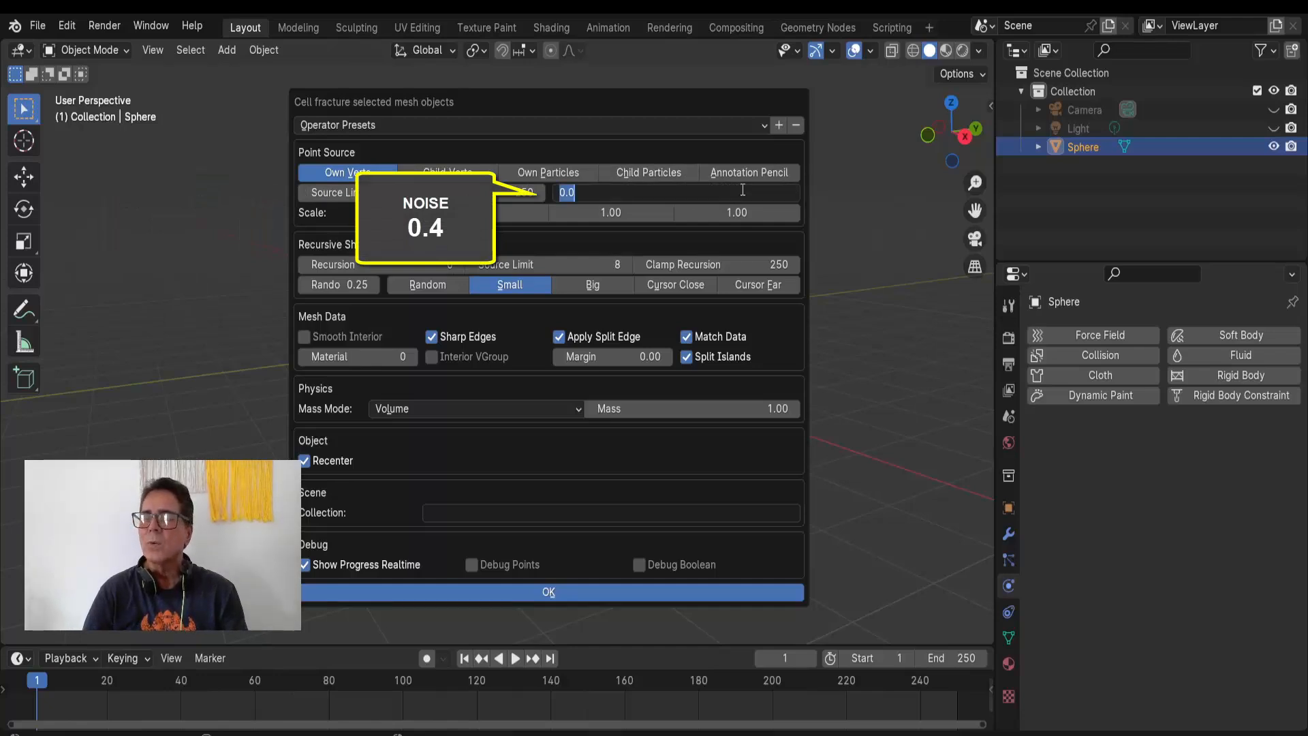
text(0.)
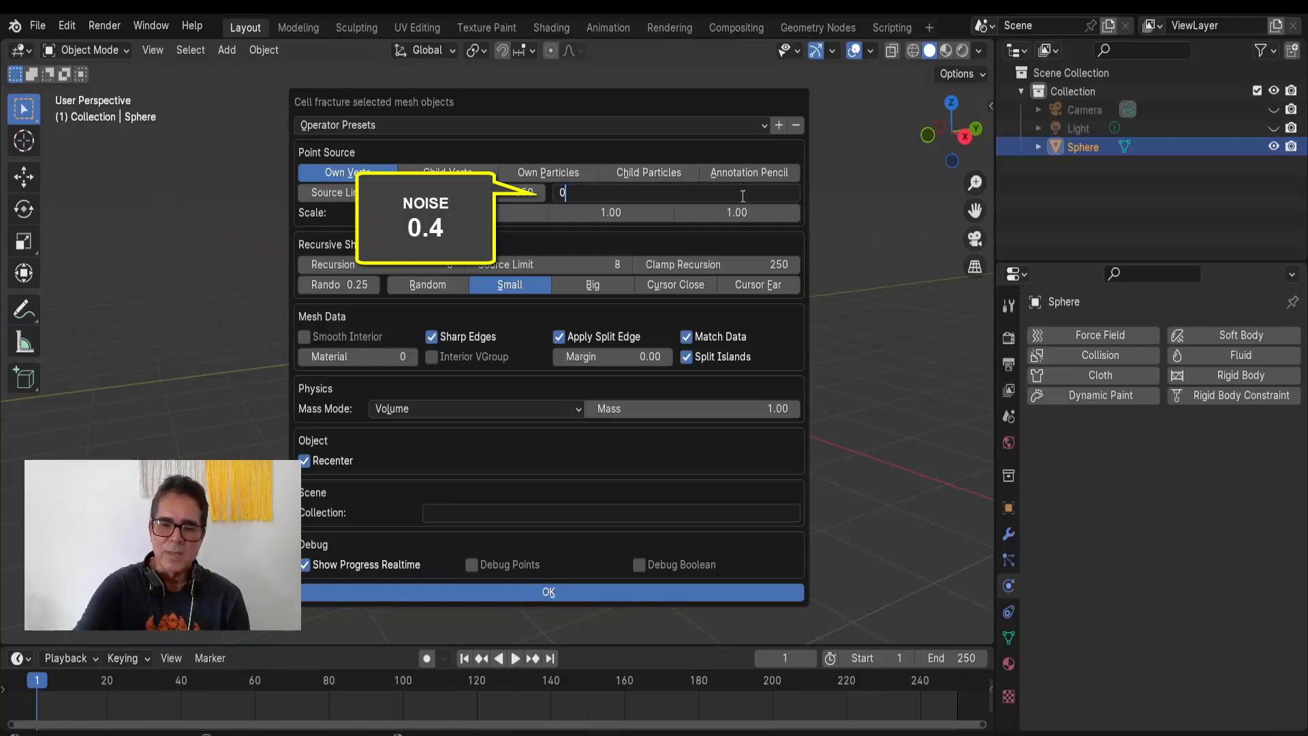
text(4)
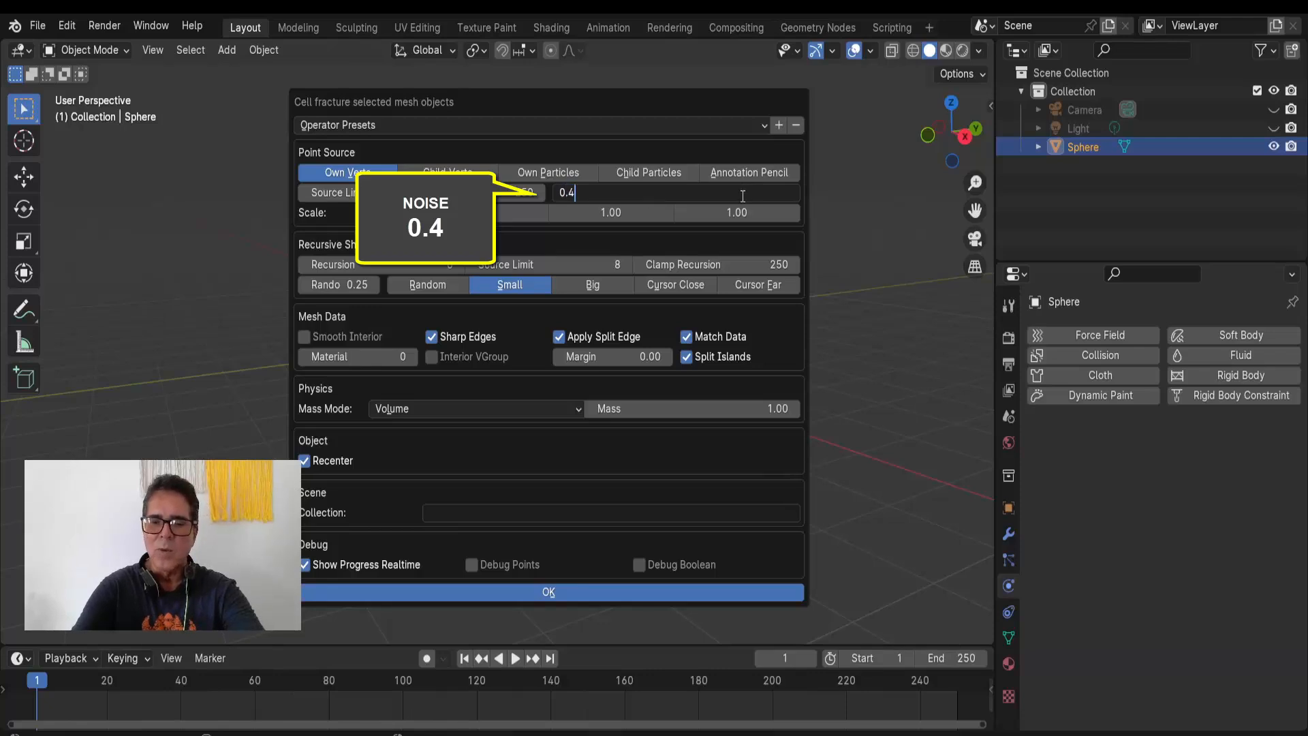
key(Return)
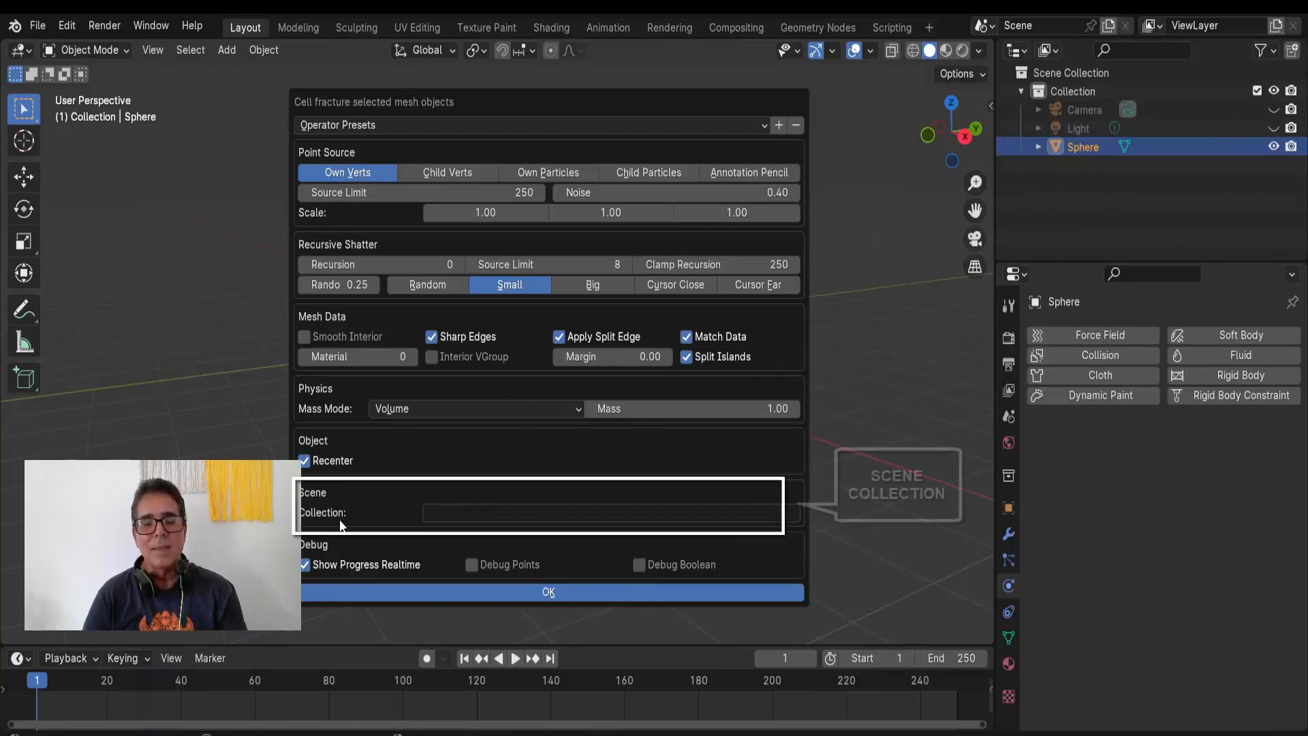
Step: Assign the fracture pieces to a scene collection named FRAGMENTOS and run the Cell Fracture
click(438, 518)
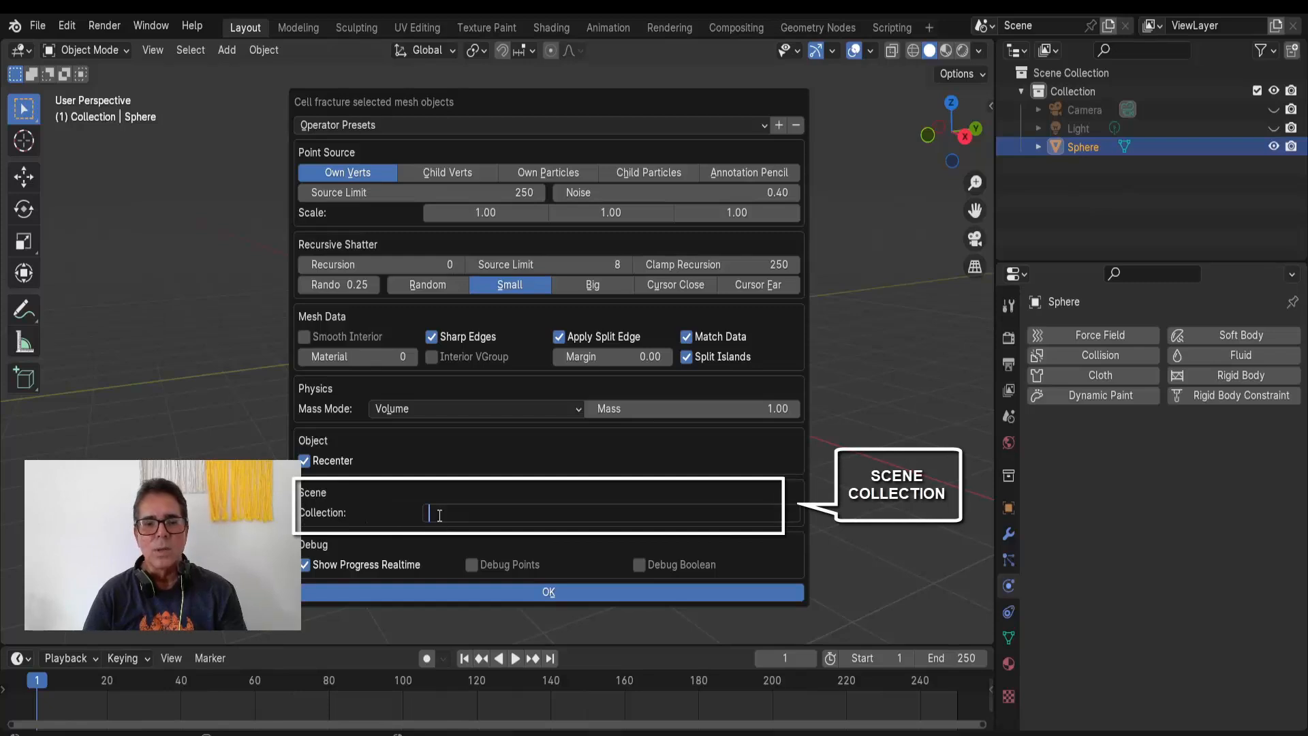
text(FRA)
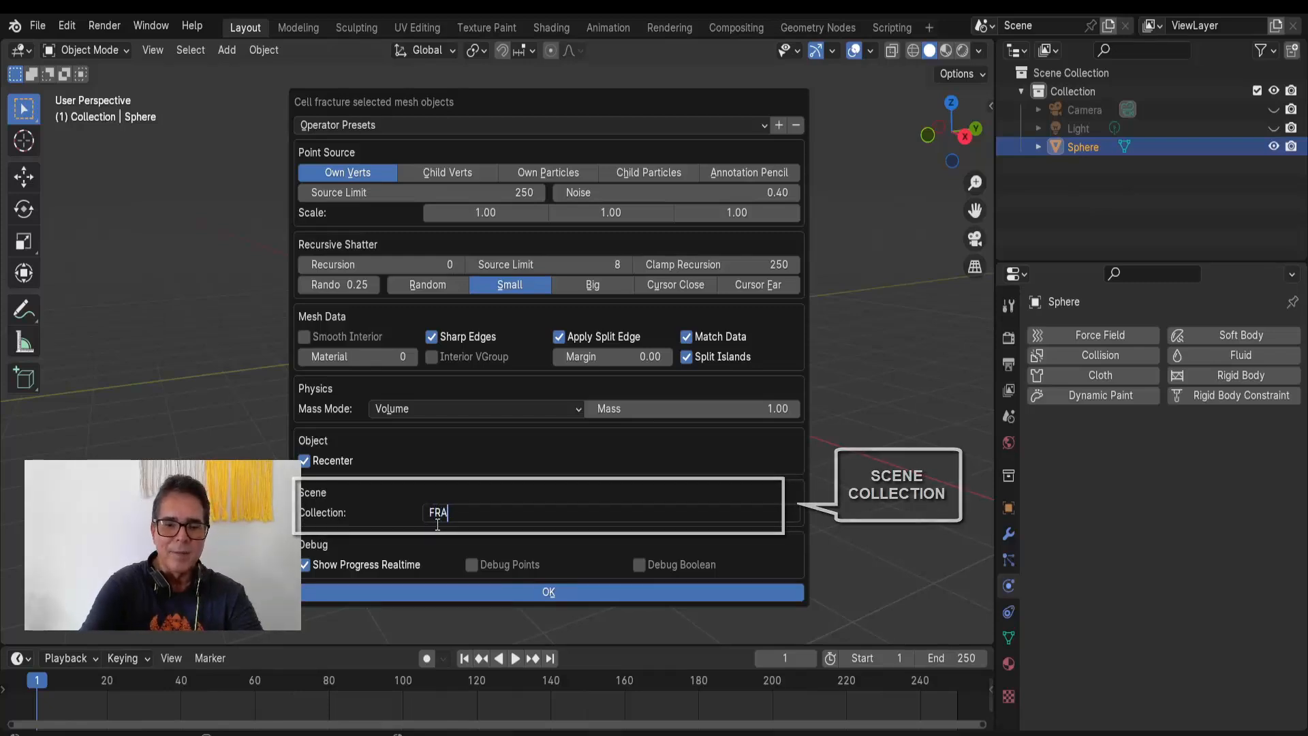
text(GMENTOS)
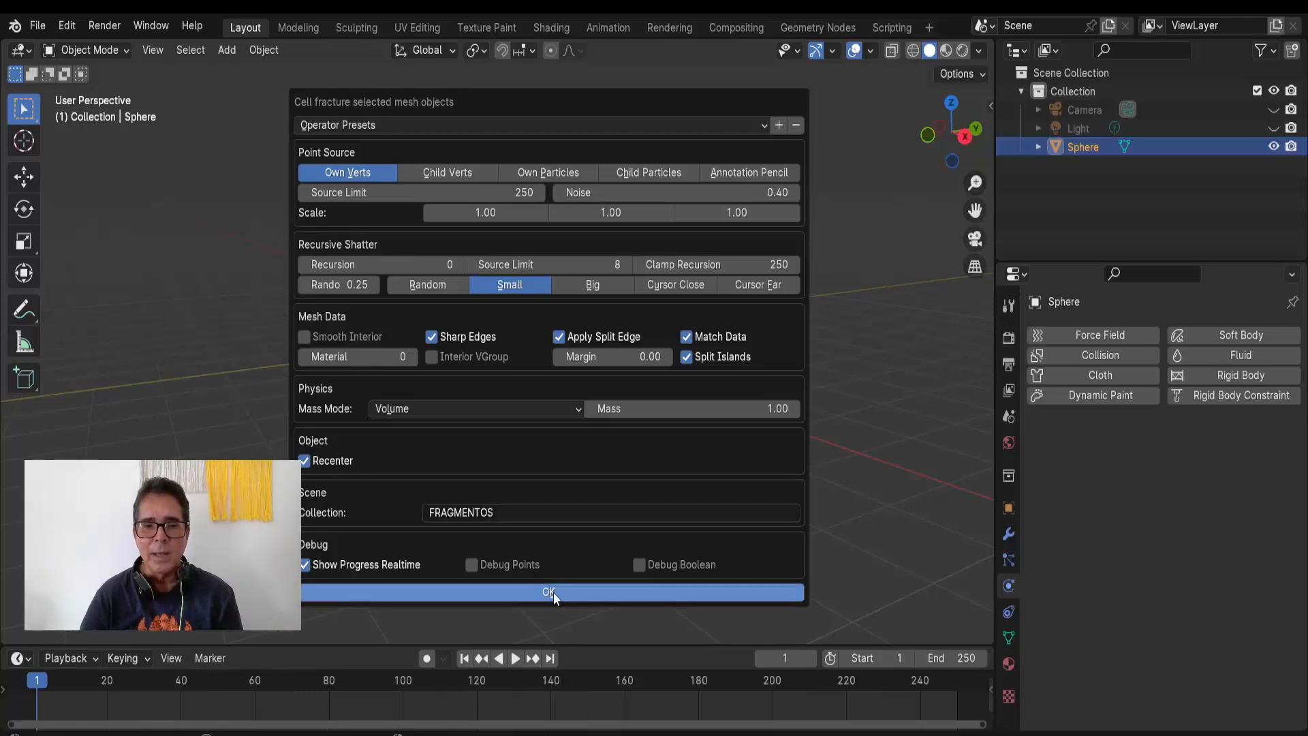
click(553, 591)
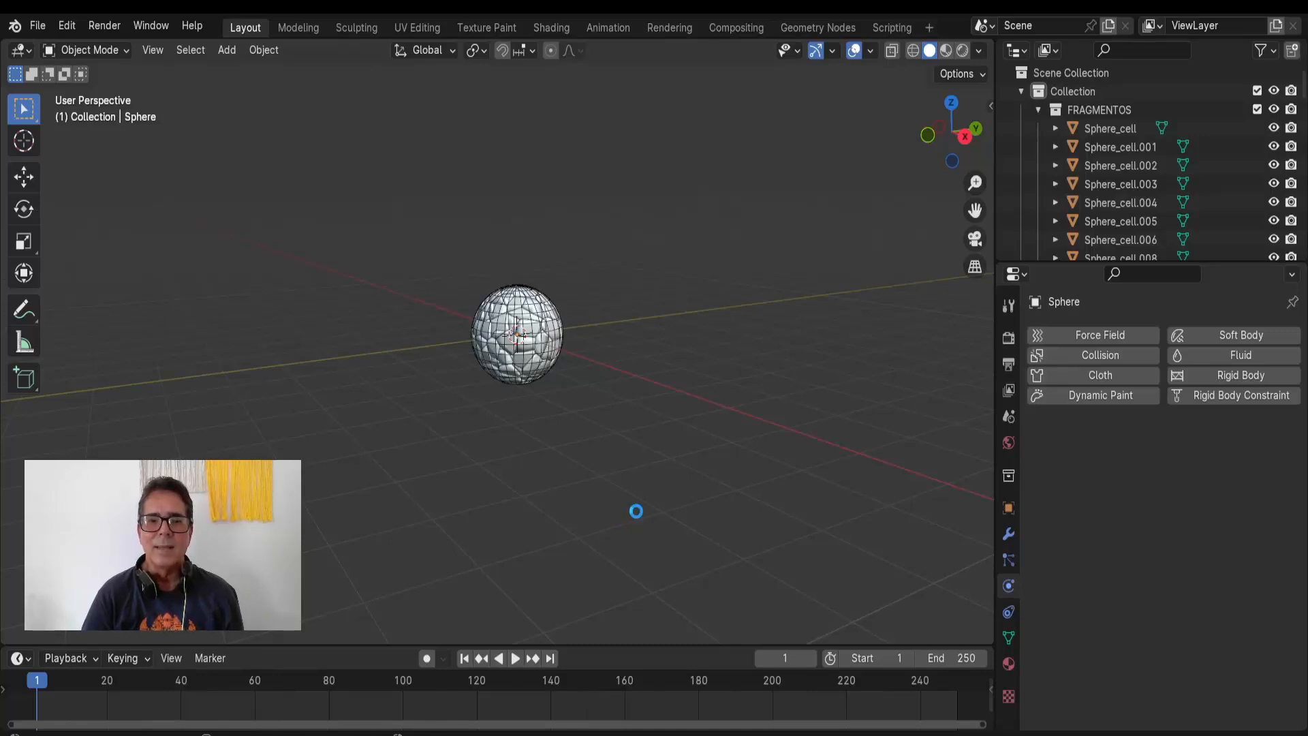
Step: Select all the fragments, collapse the FRAGMENTOS collection, and hide the original Sphere in the viewport and in renders
key(a)
scroll(636, 487, up, 6)
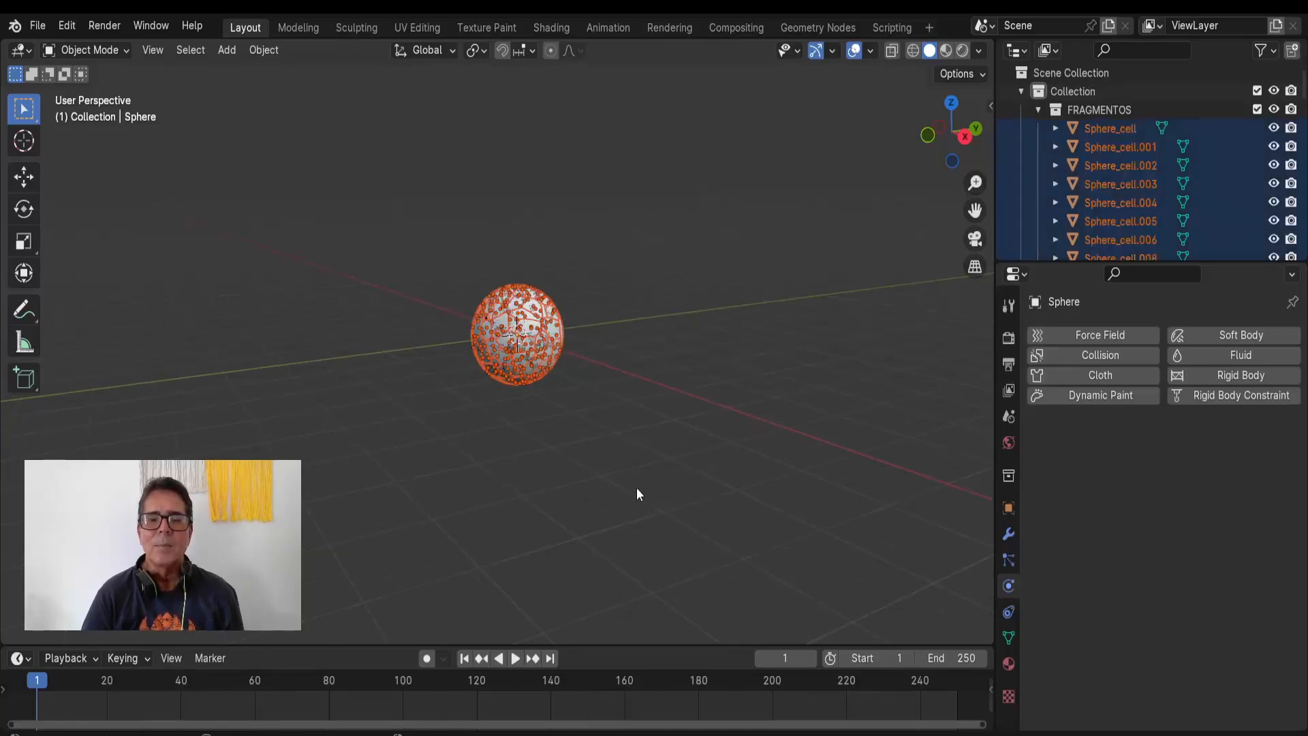
drag(975, 211, 905, 238)
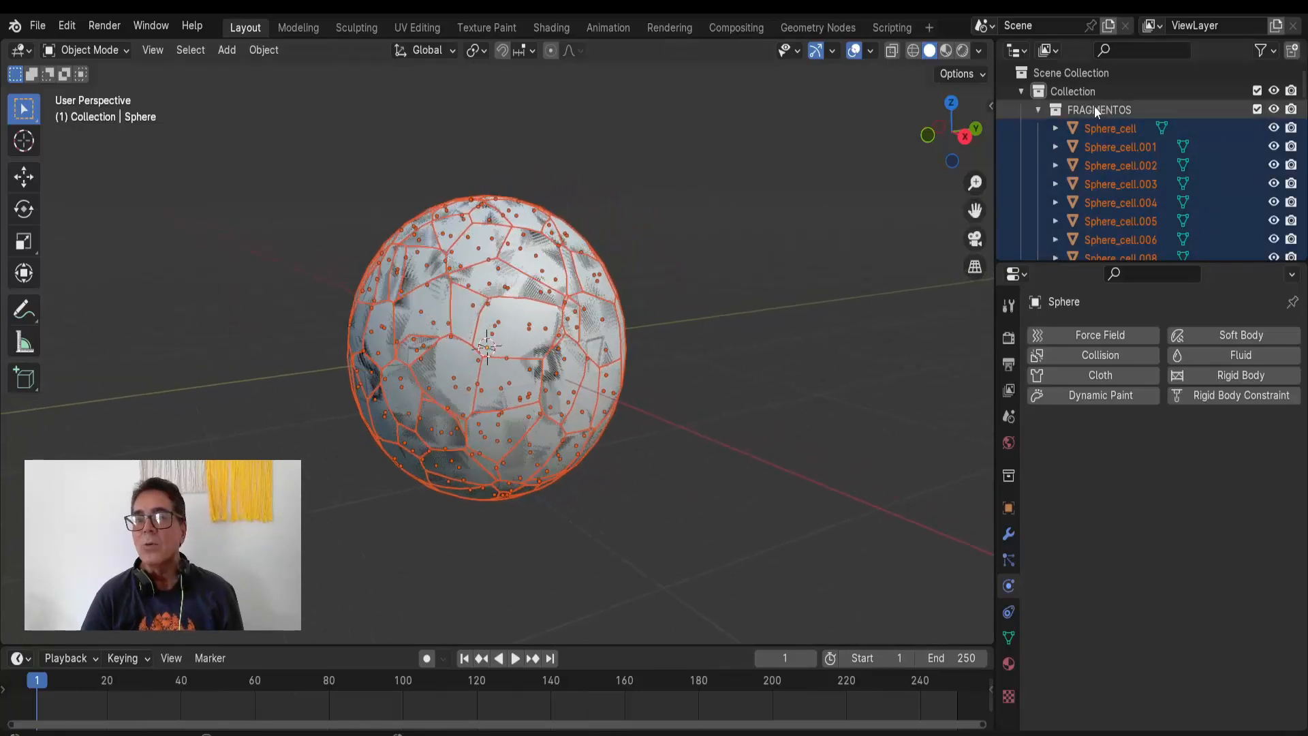
click(1039, 110)
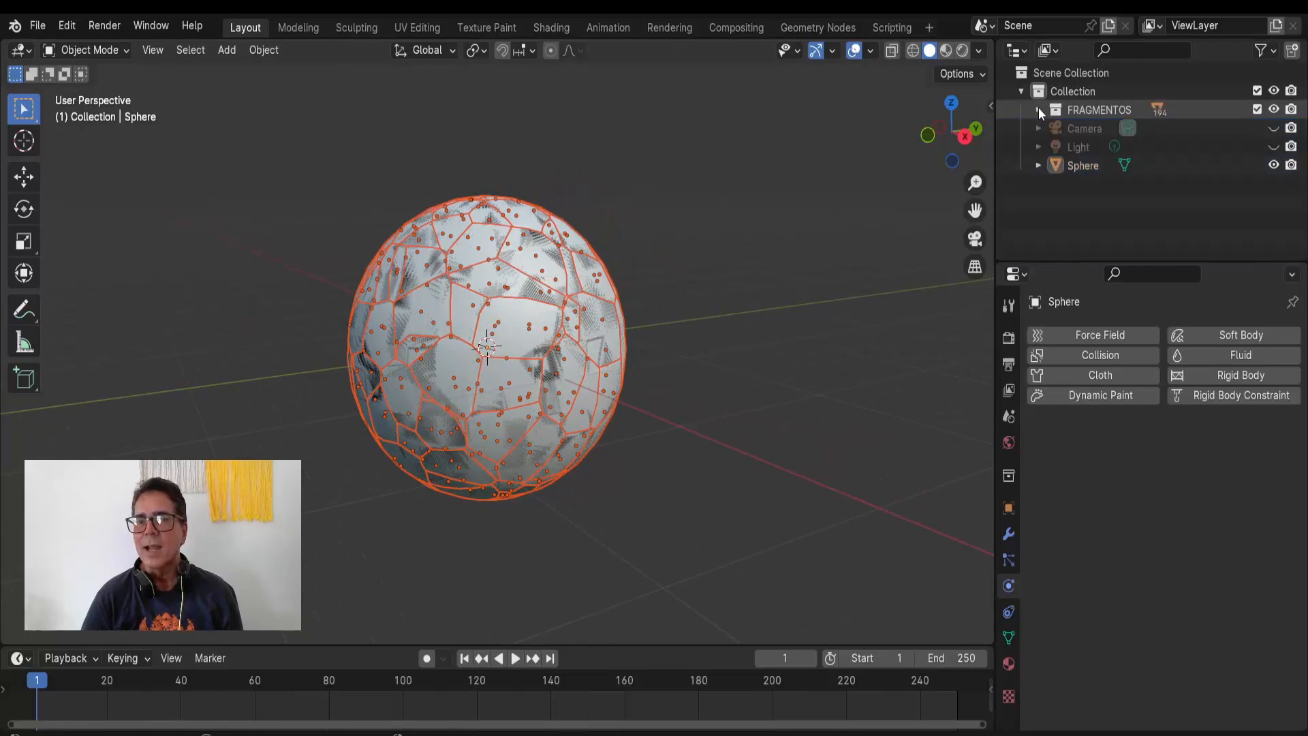
click(1081, 165)
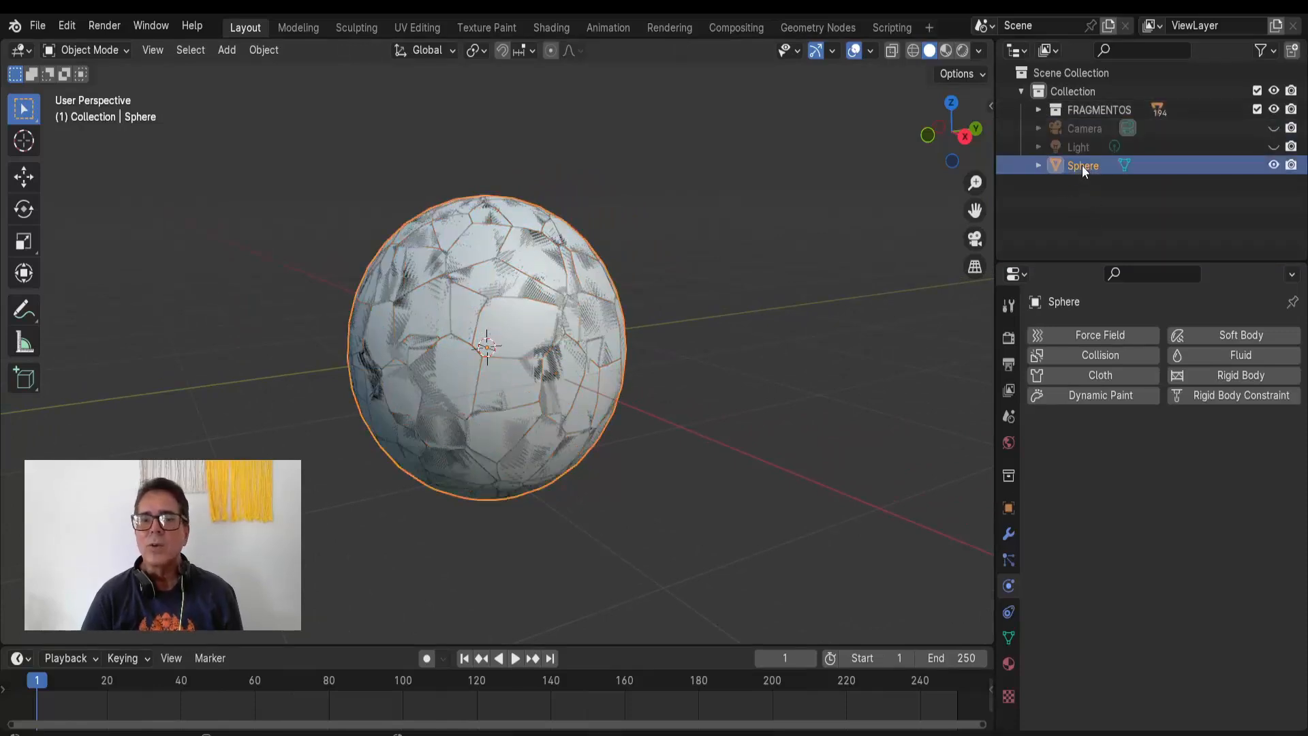
click(1273, 165)
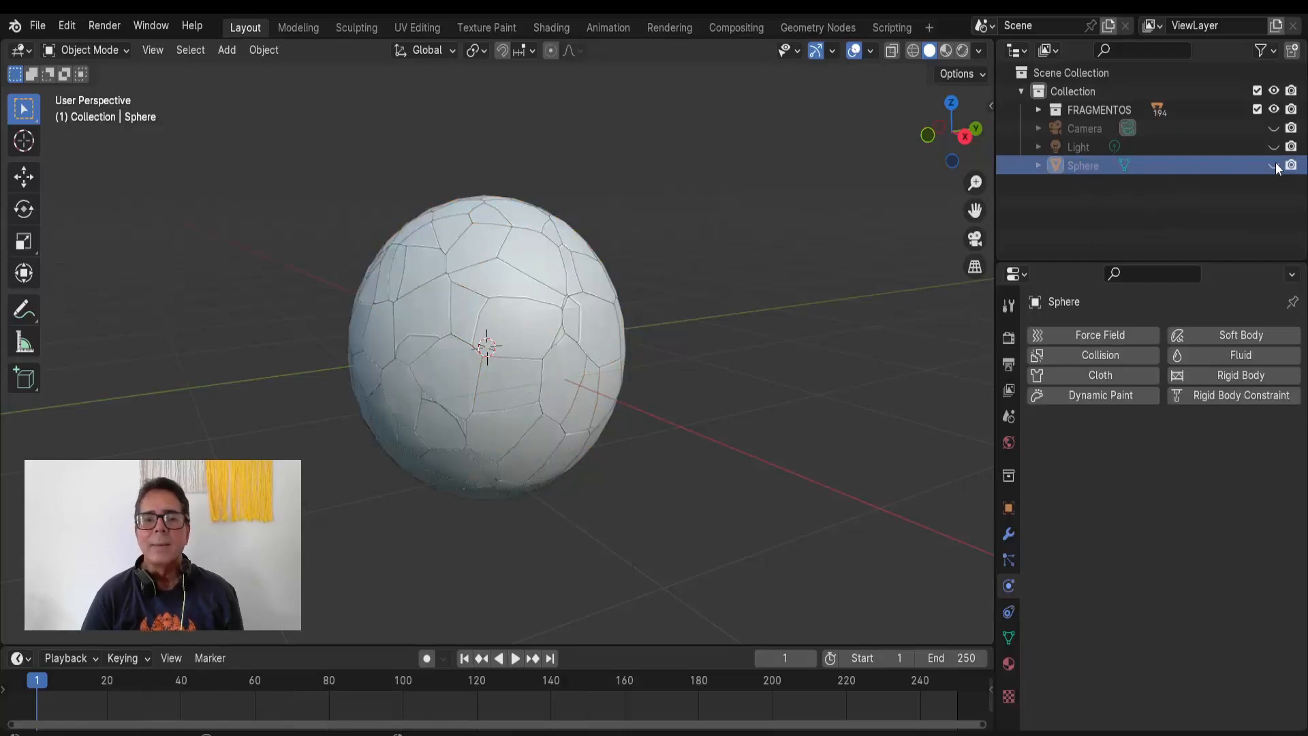
click(1291, 164)
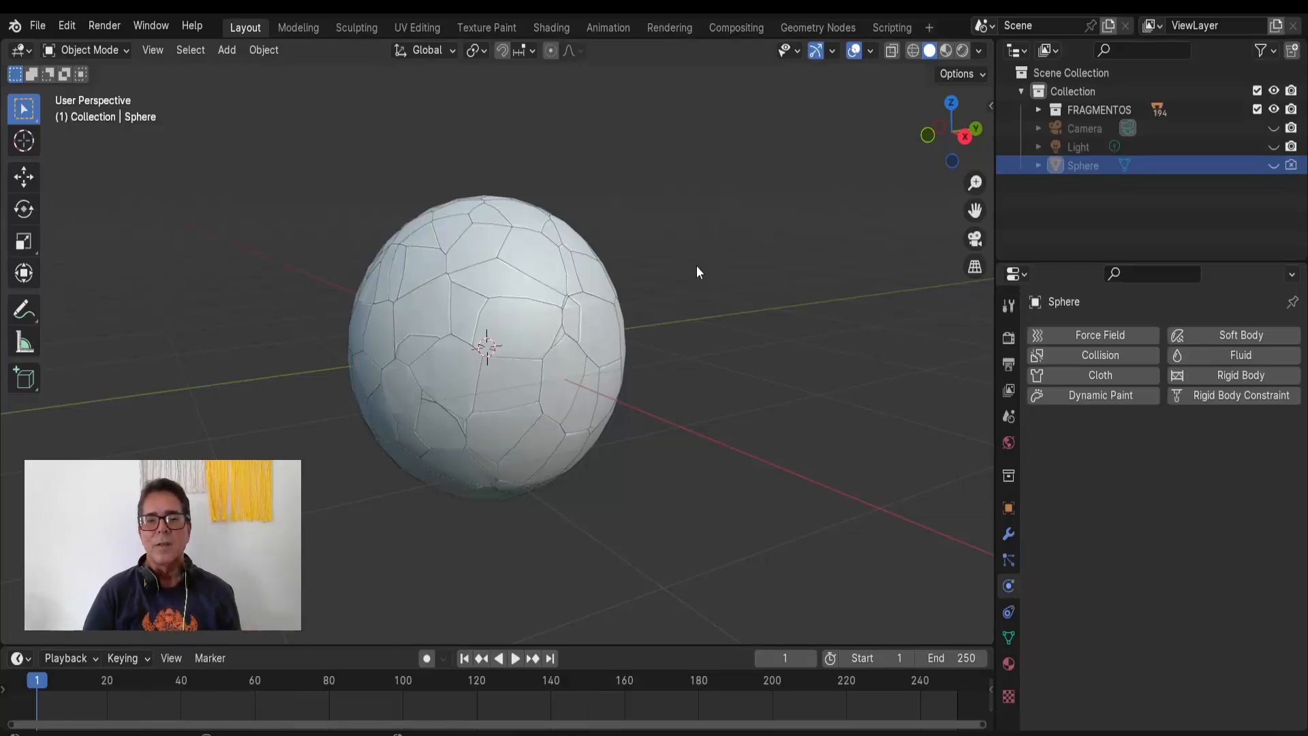
Step: Select a fragment on the sphere's right side and try pulling it away from the sphere, cancelling the move
scroll(696, 271, down, 3)
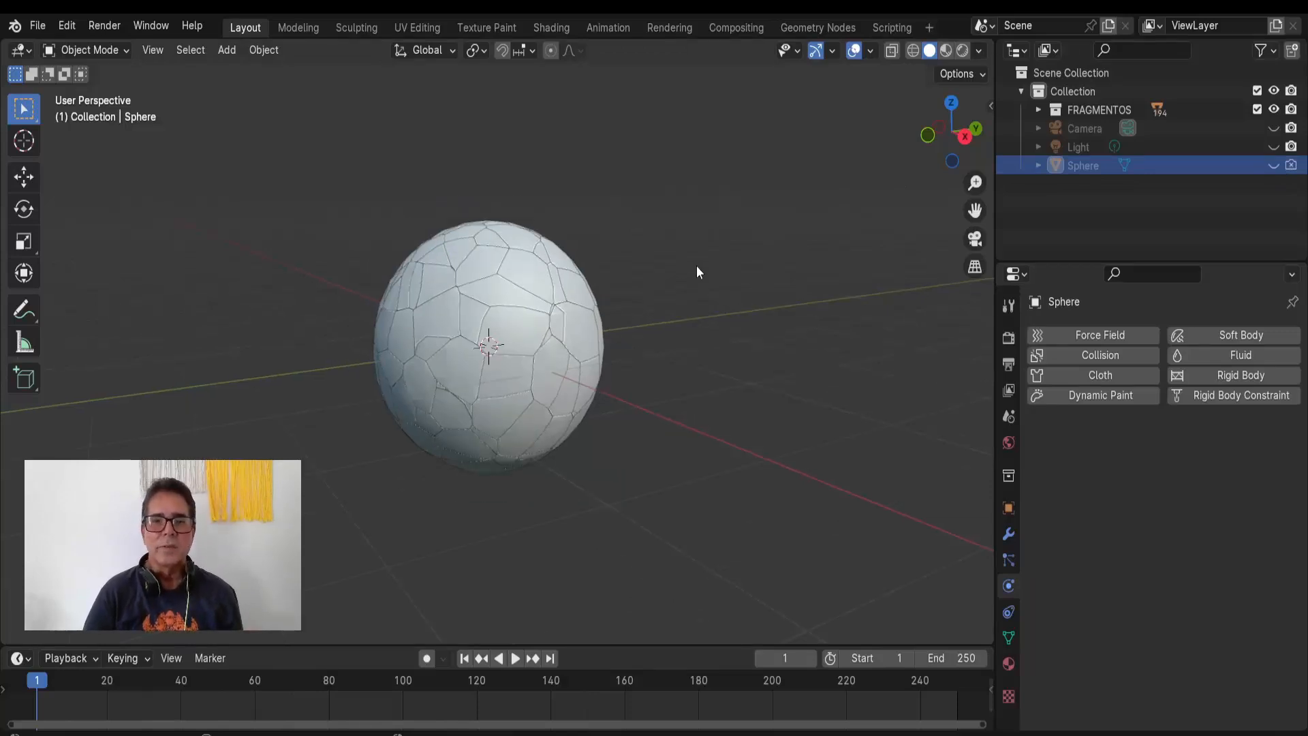
click(572, 328)
key(g)
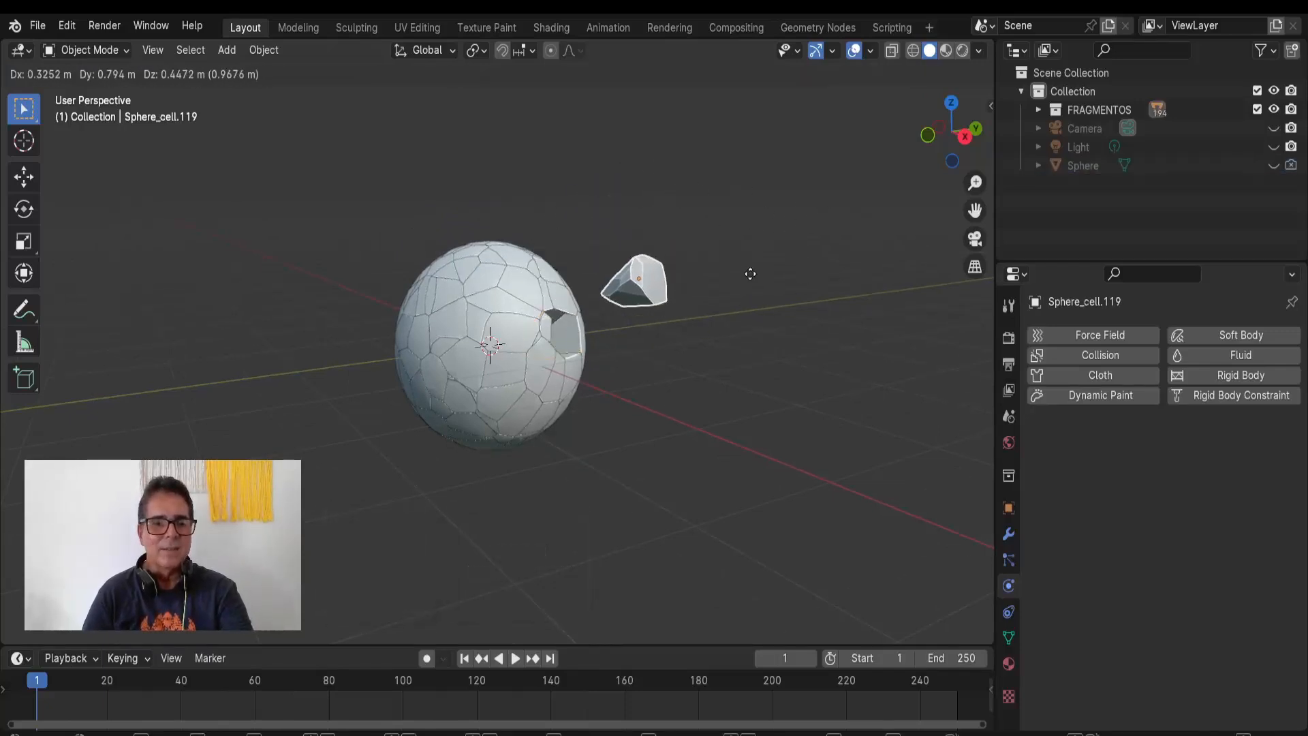
key(Escape)
Step: Play the animation of the fractured sphere to about frame 24 and return to the first frame
click(517, 659)
click(517, 659)
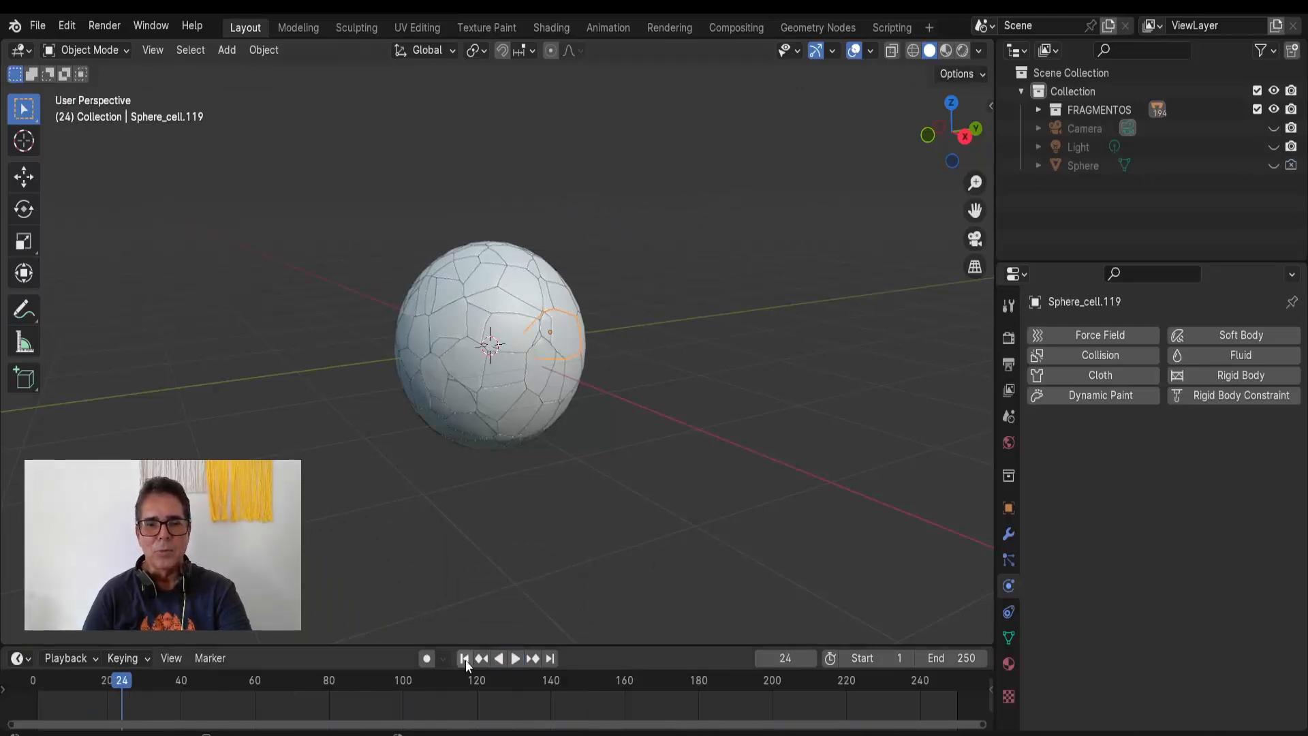
click(464, 658)
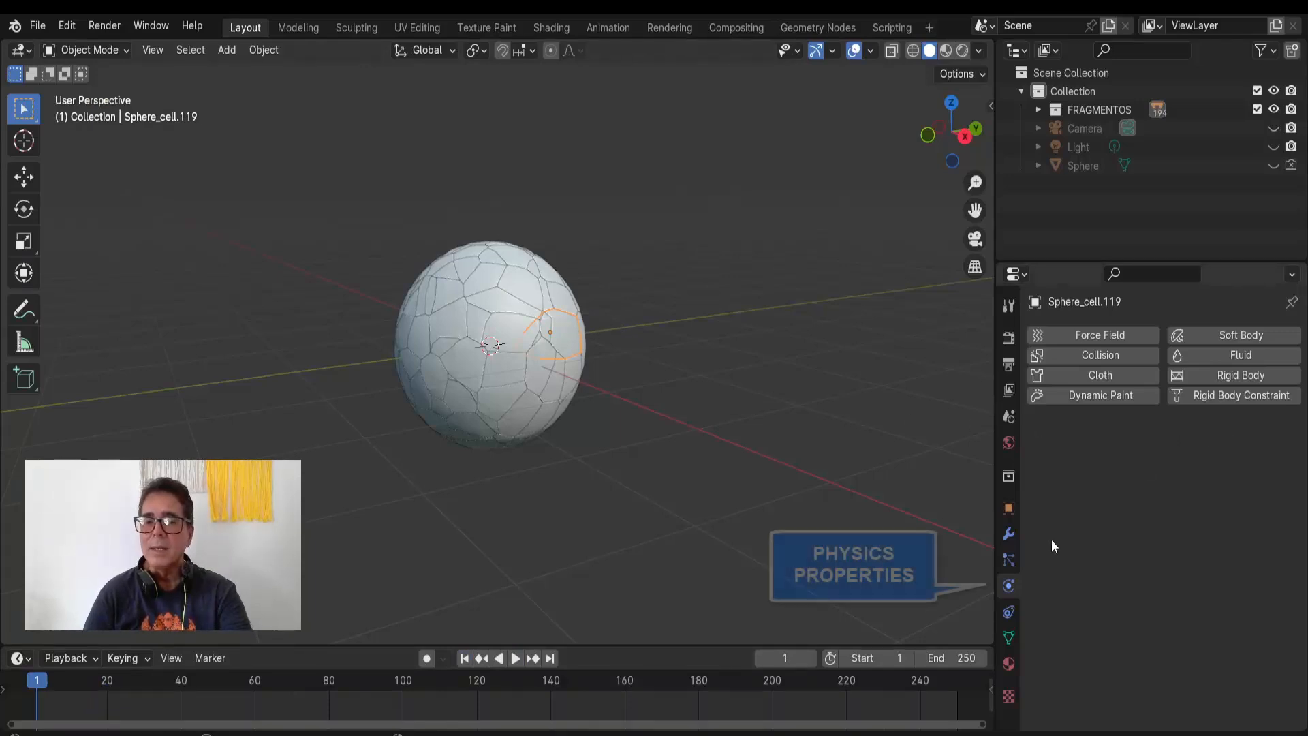
Step: Add an Active rigid body to the selected fragment, play the simulation to about frame 23 and return to the first frame
click(1229, 375)
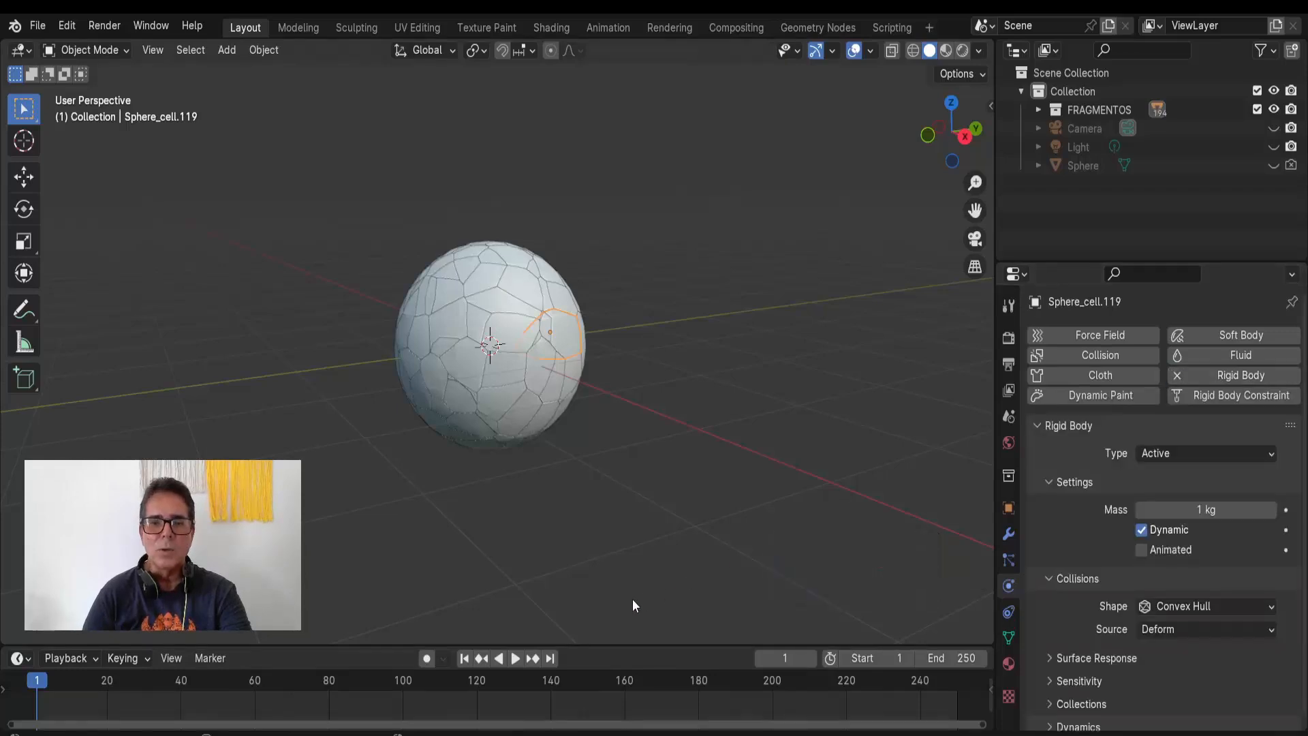
click(515, 658)
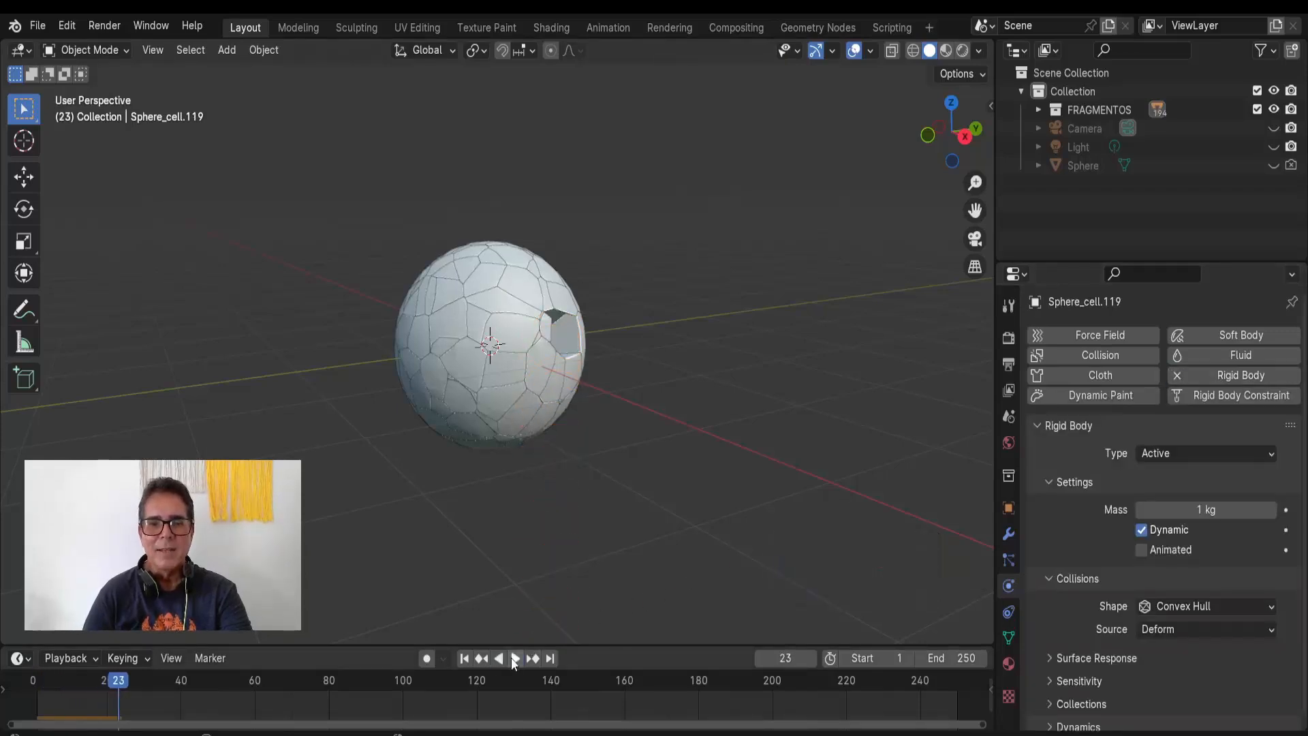
click(464, 658)
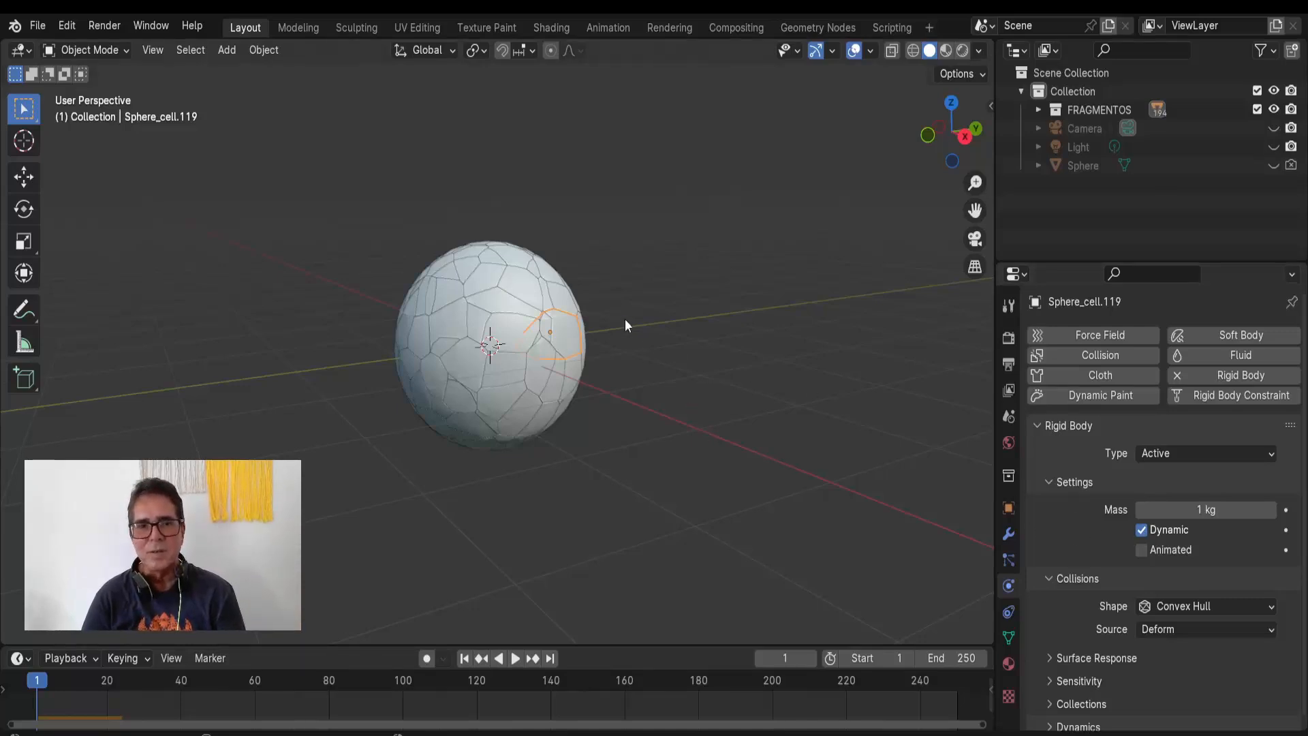
Step: Copy the active fragment's rigid body to all the fragments, play the simulation past frame 12 and return to the first frame
drag(340, 189, 643, 513)
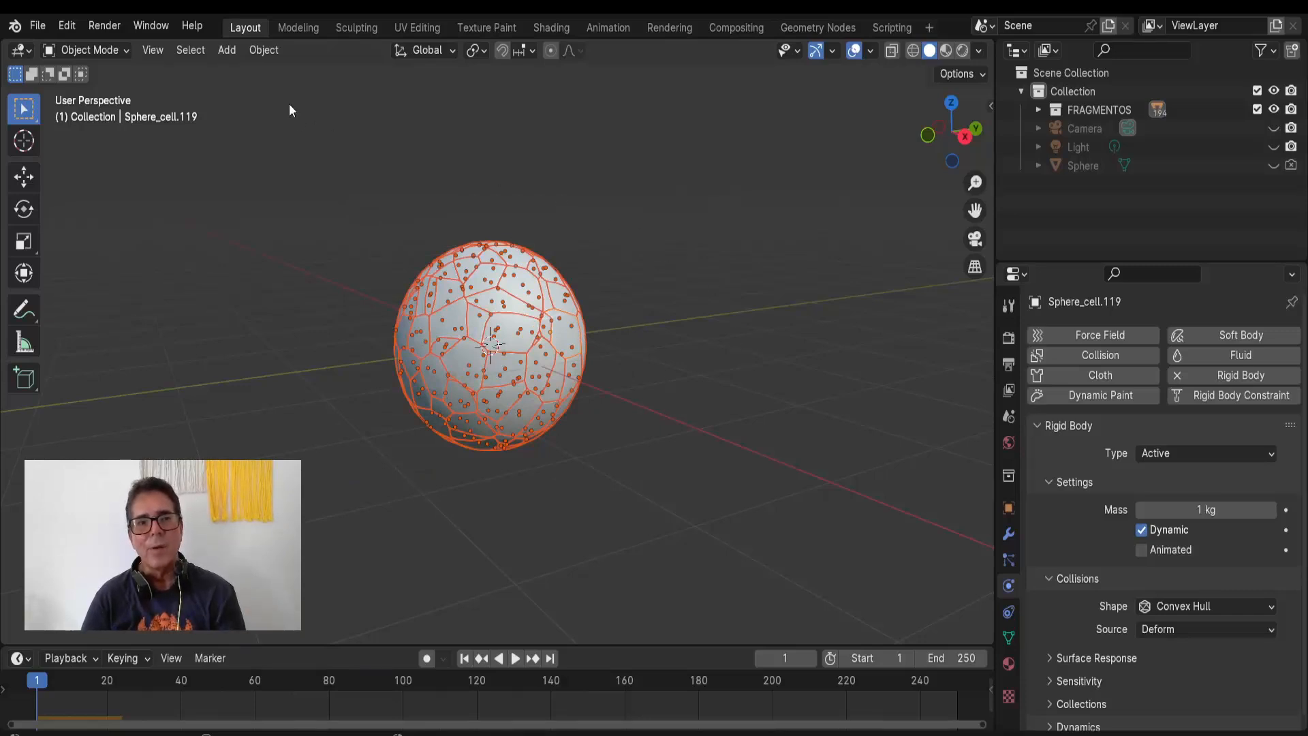
click(263, 50)
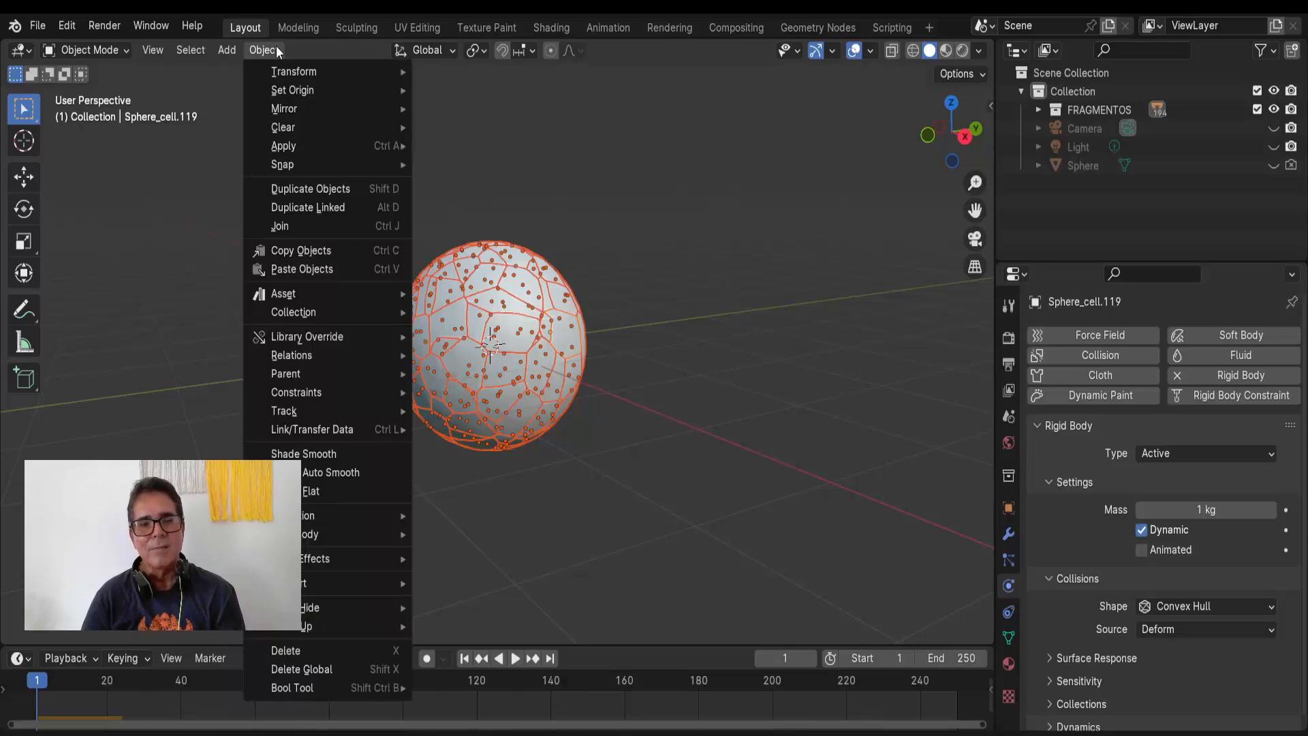
mouse_move(301, 533)
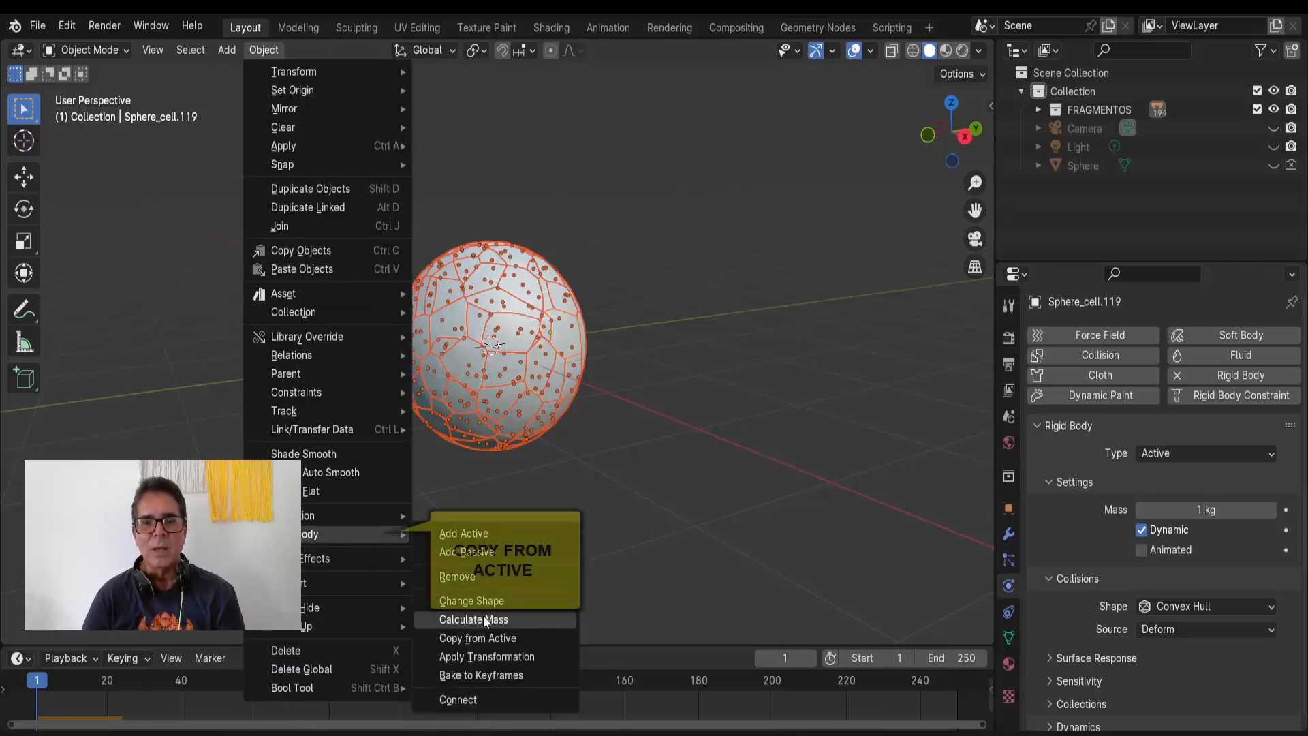
click(557, 638)
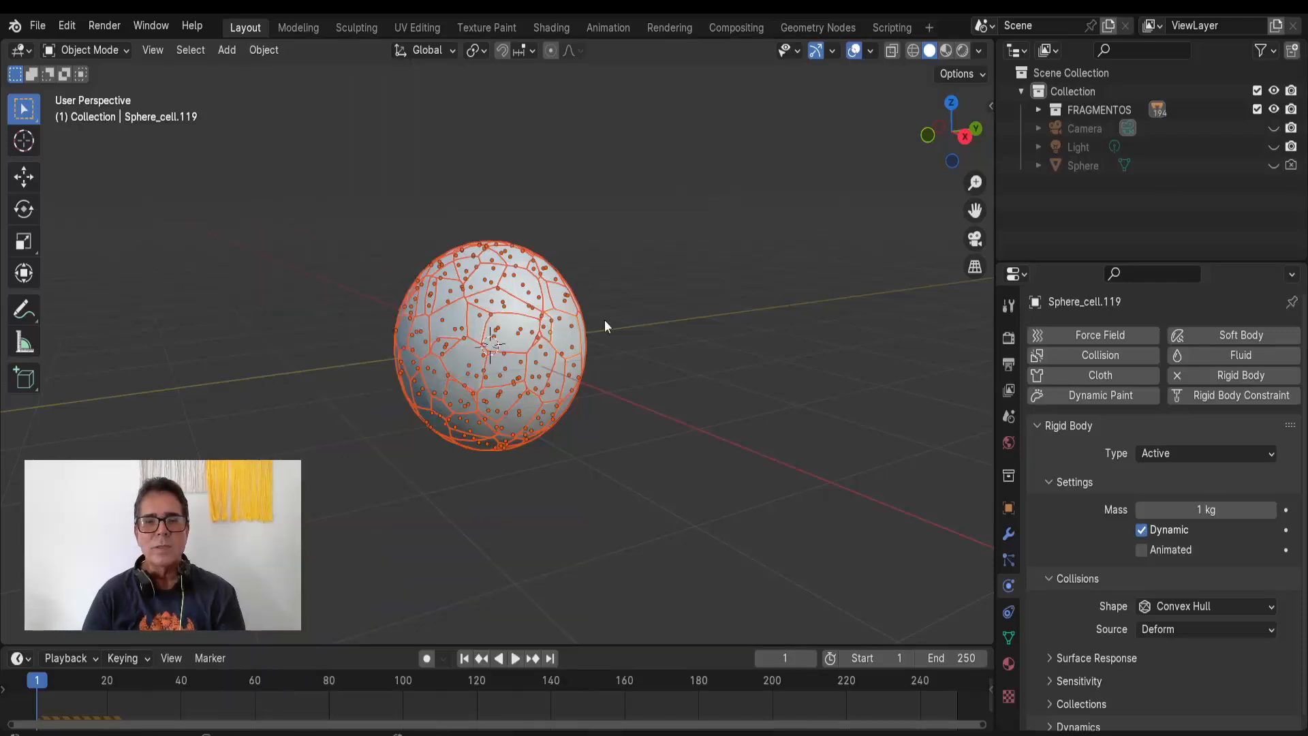
click(513, 659)
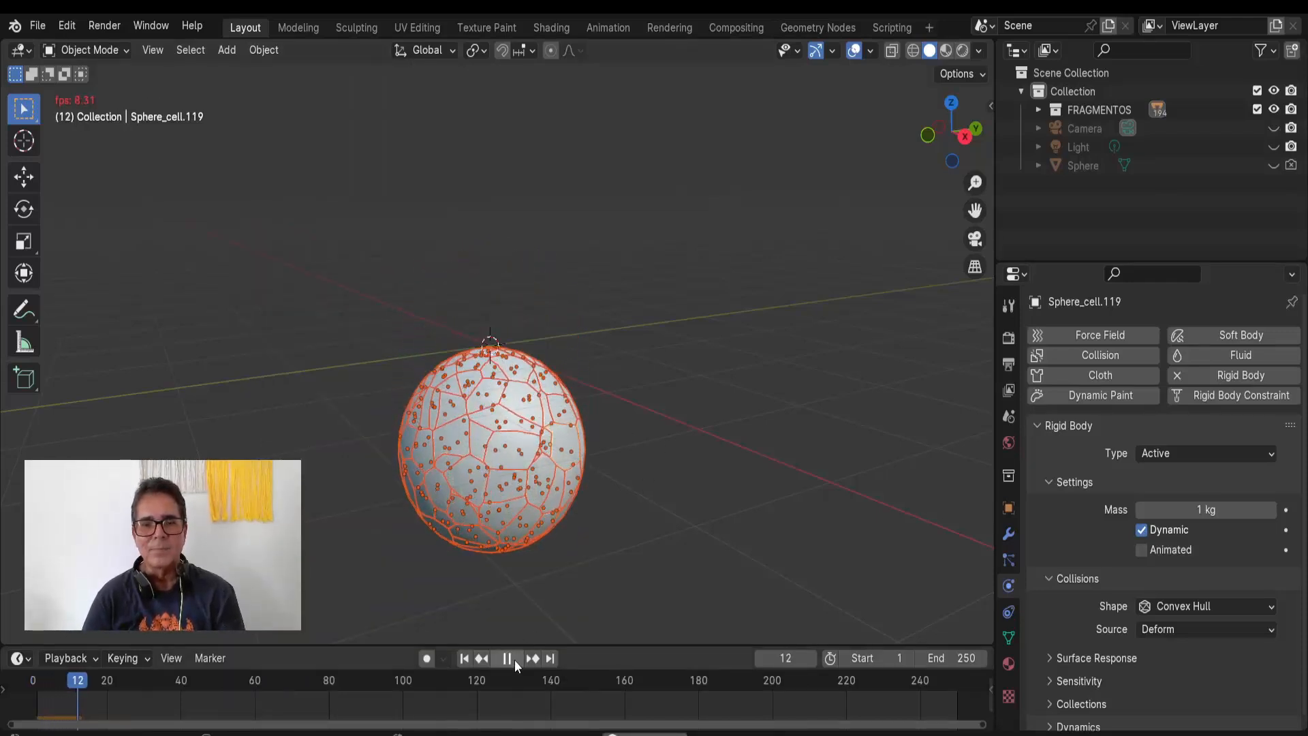
click(464, 658)
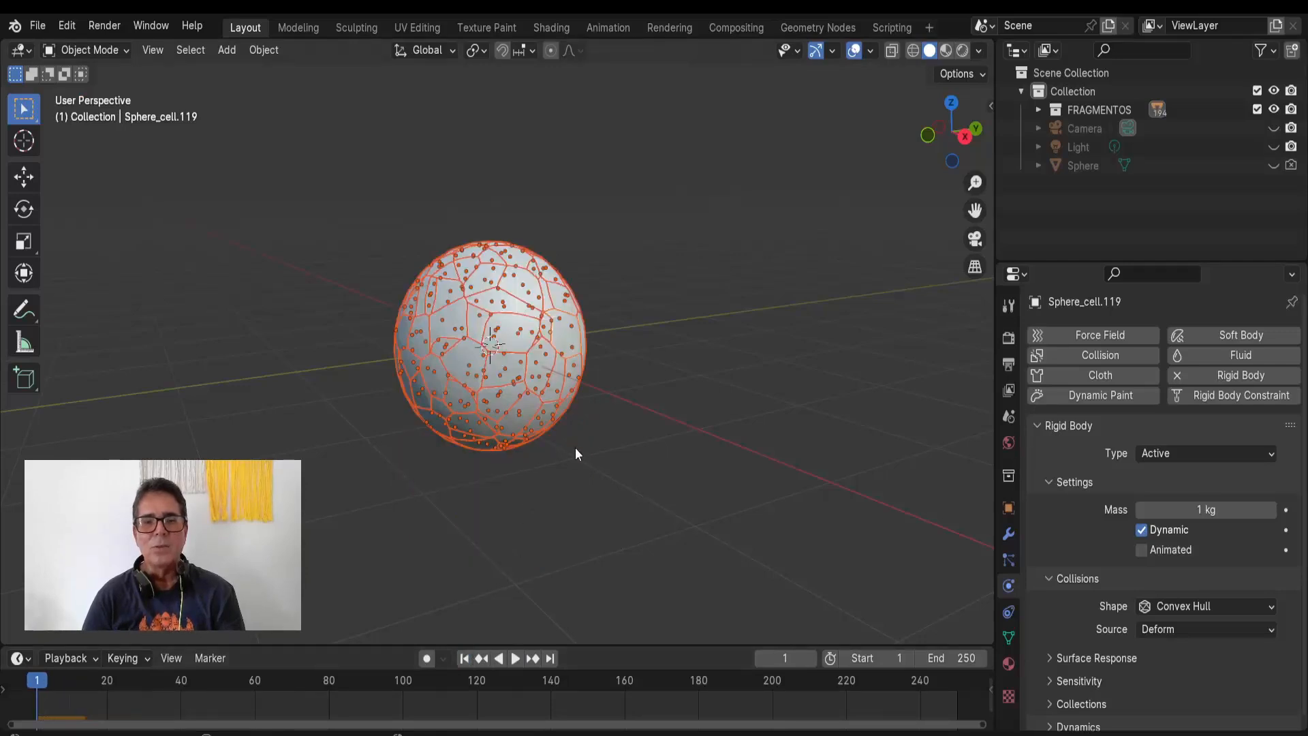
Step: Select all the fragments and move them straight up along Z, well above the grid floor
drag(372, 220, 621, 466)
click(24, 178)
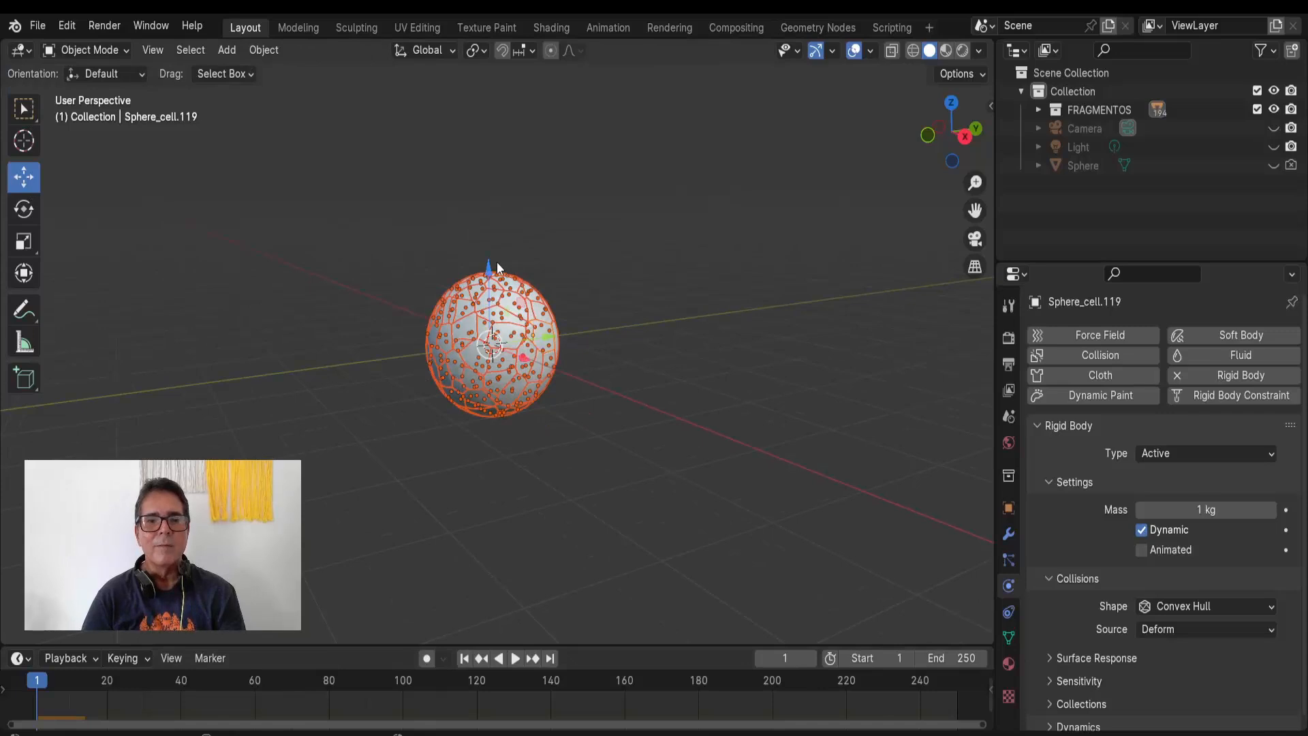
drag(485, 267, 482, 118)
scroll(534, 374, down, 1)
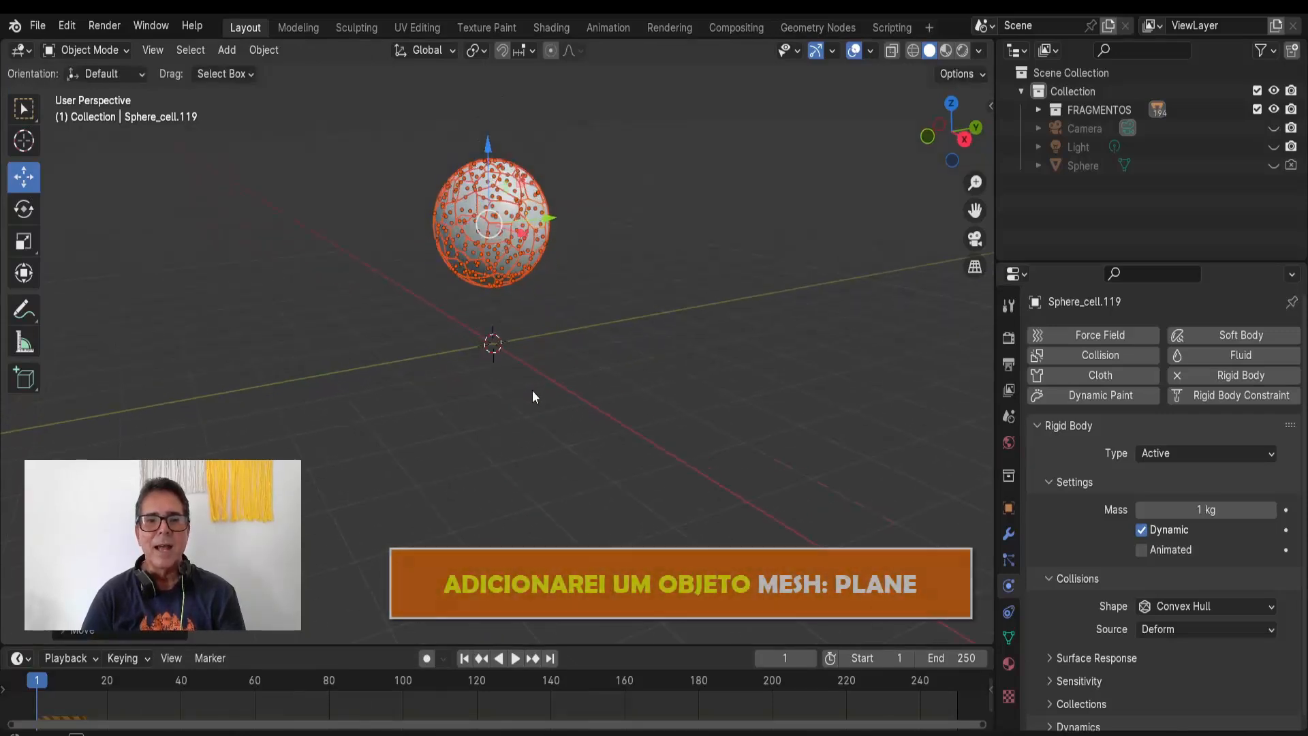
Step: Add a mesh plane beneath the fractured sphere and scale it up to roughly three times the sphere's width
click(226, 50)
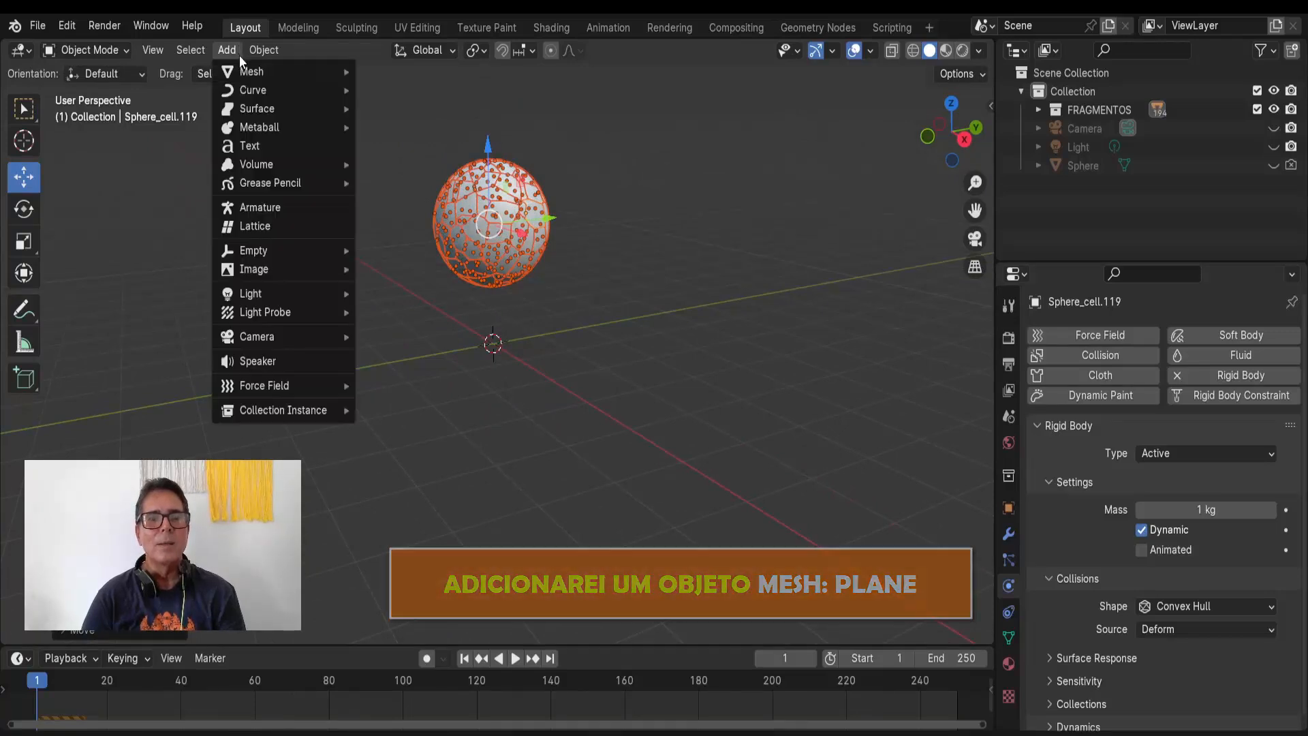
click(385, 73)
key(s)
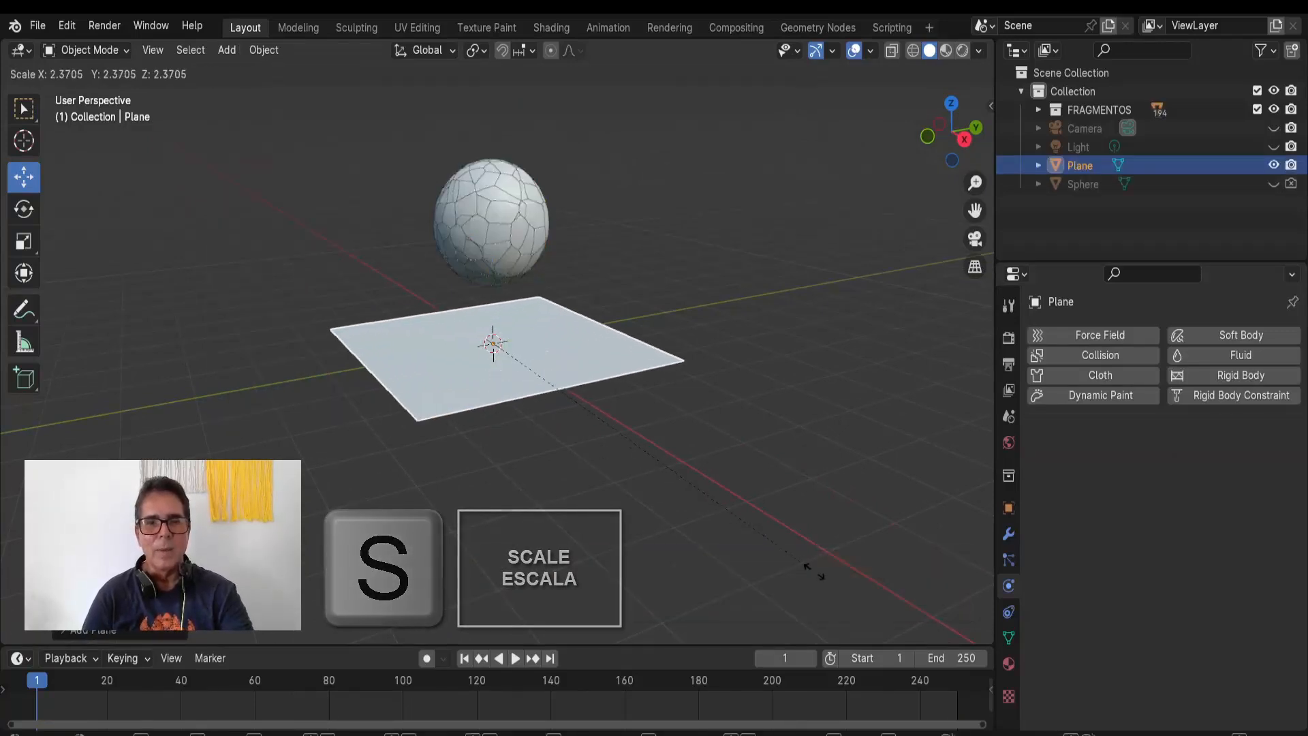
click(538, 451)
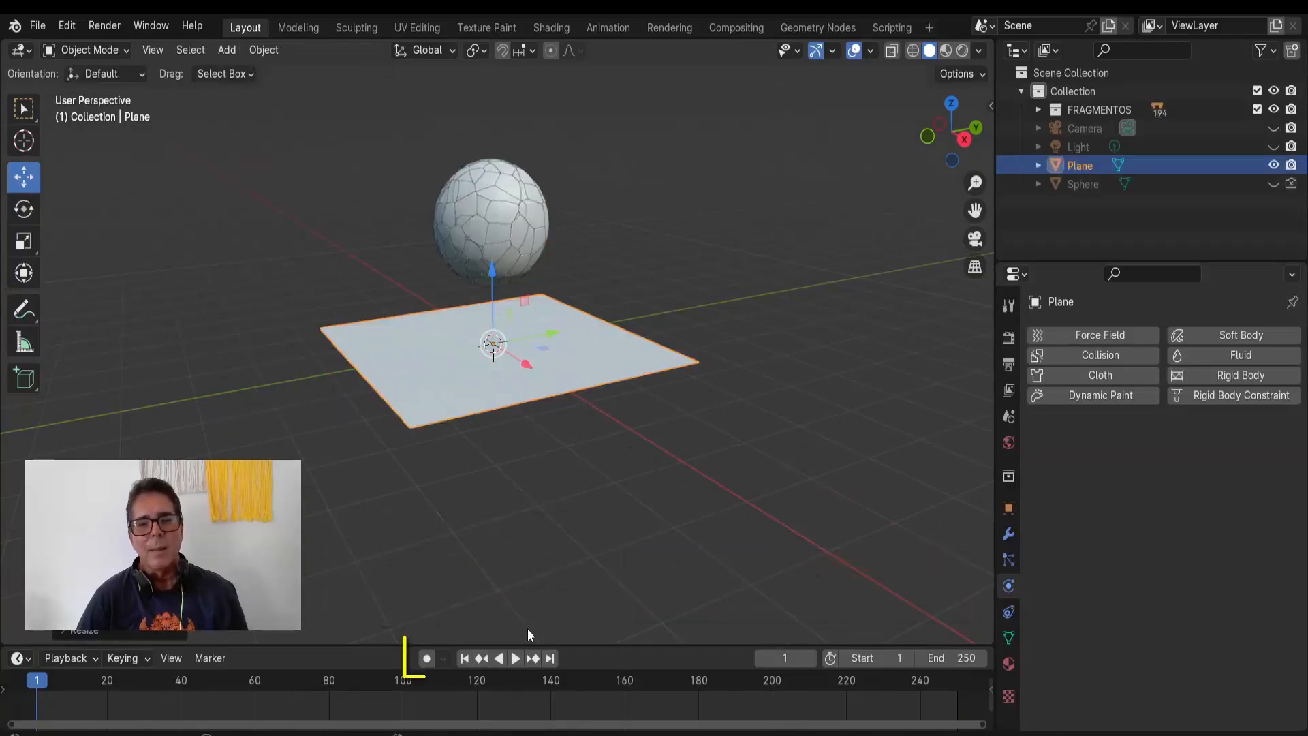
Step: Play the simulation of the fragments falling onto the plane, stop it and return to the first frame
click(515, 658)
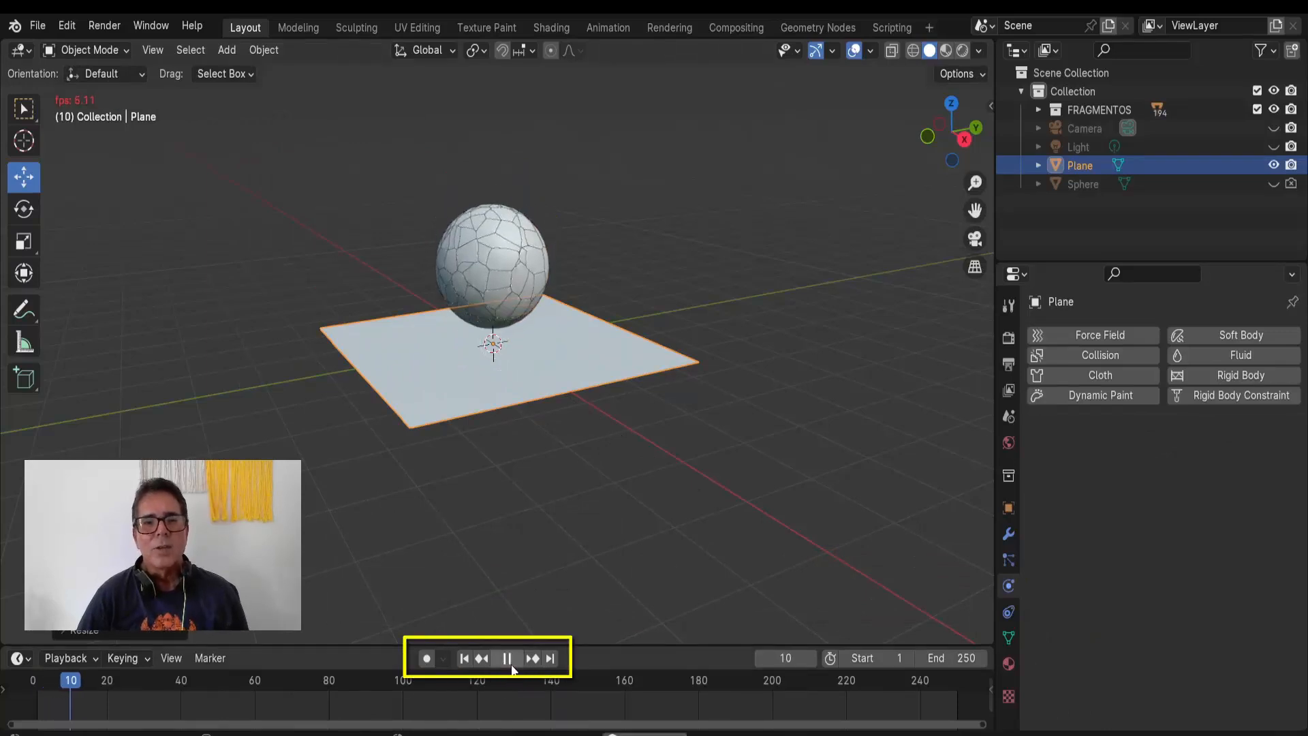
click(510, 663)
click(464, 658)
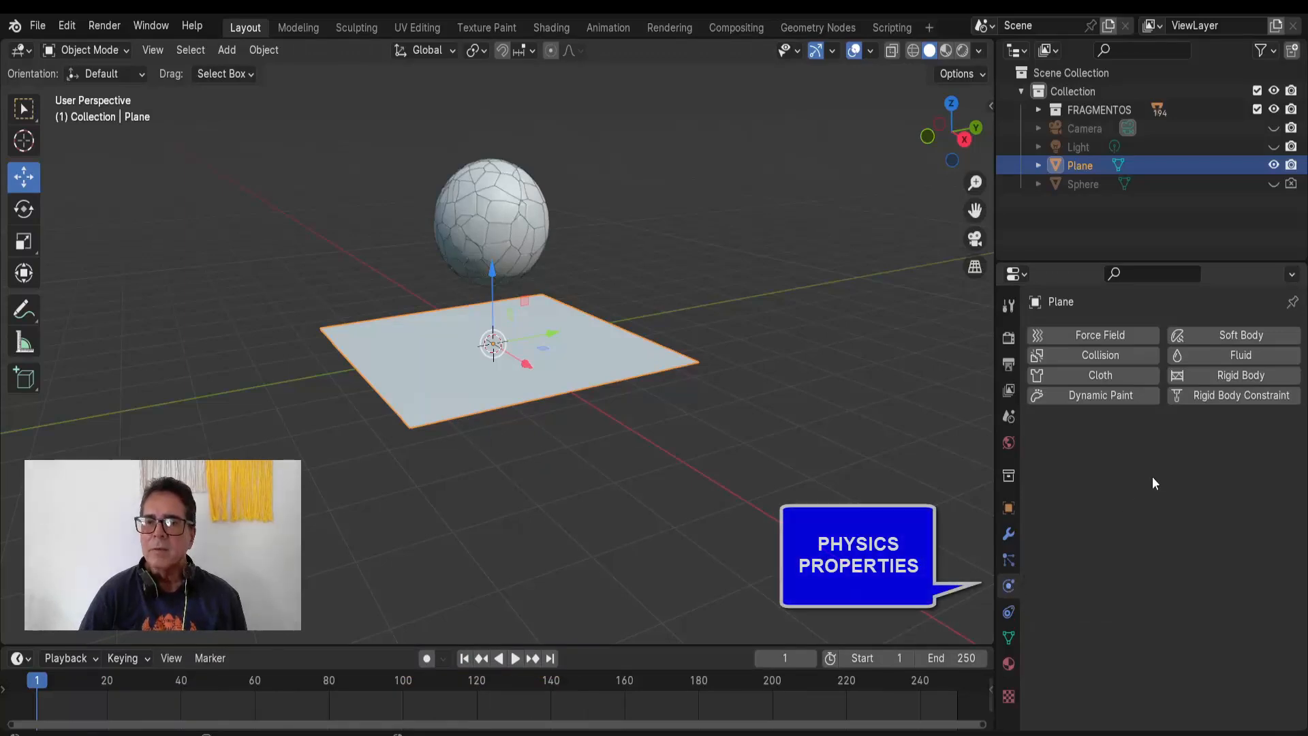
Step: Add a rigid body of type Passive to the plane and play the simulation to about frame 94
click(1215, 375)
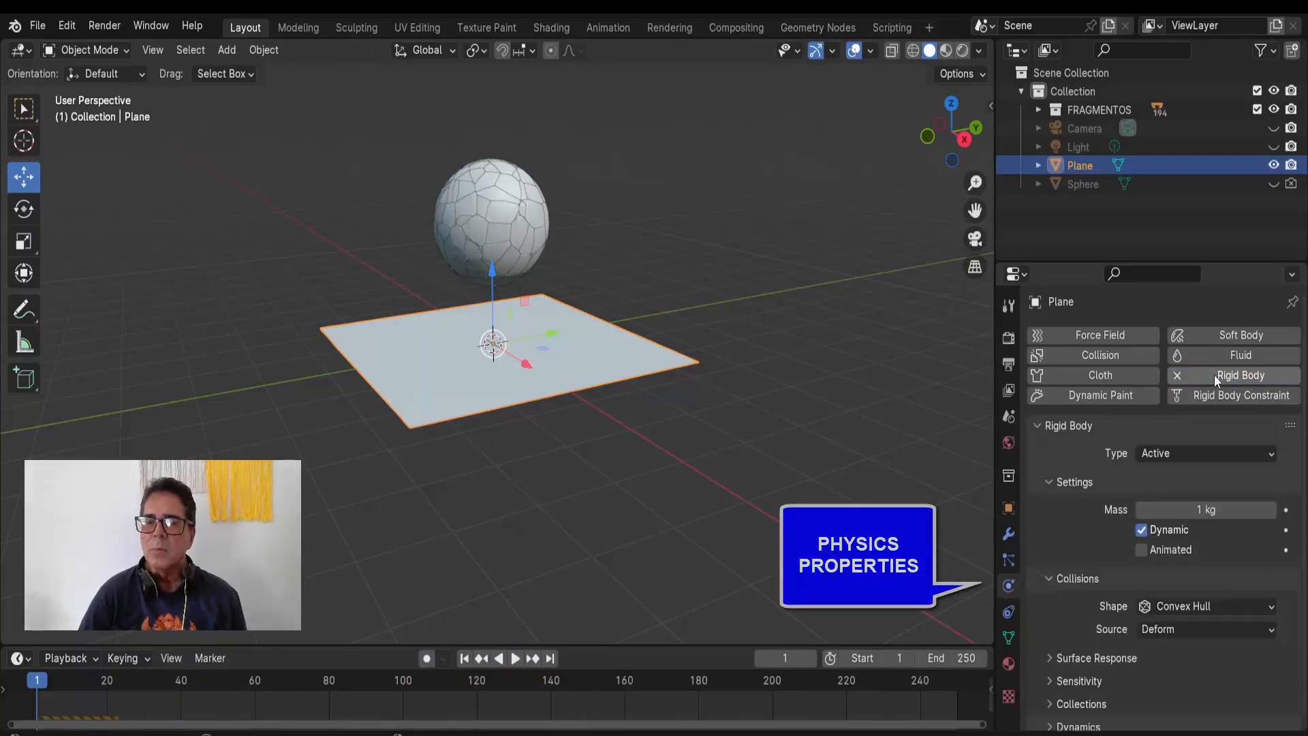
click(1174, 454)
click(1173, 496)
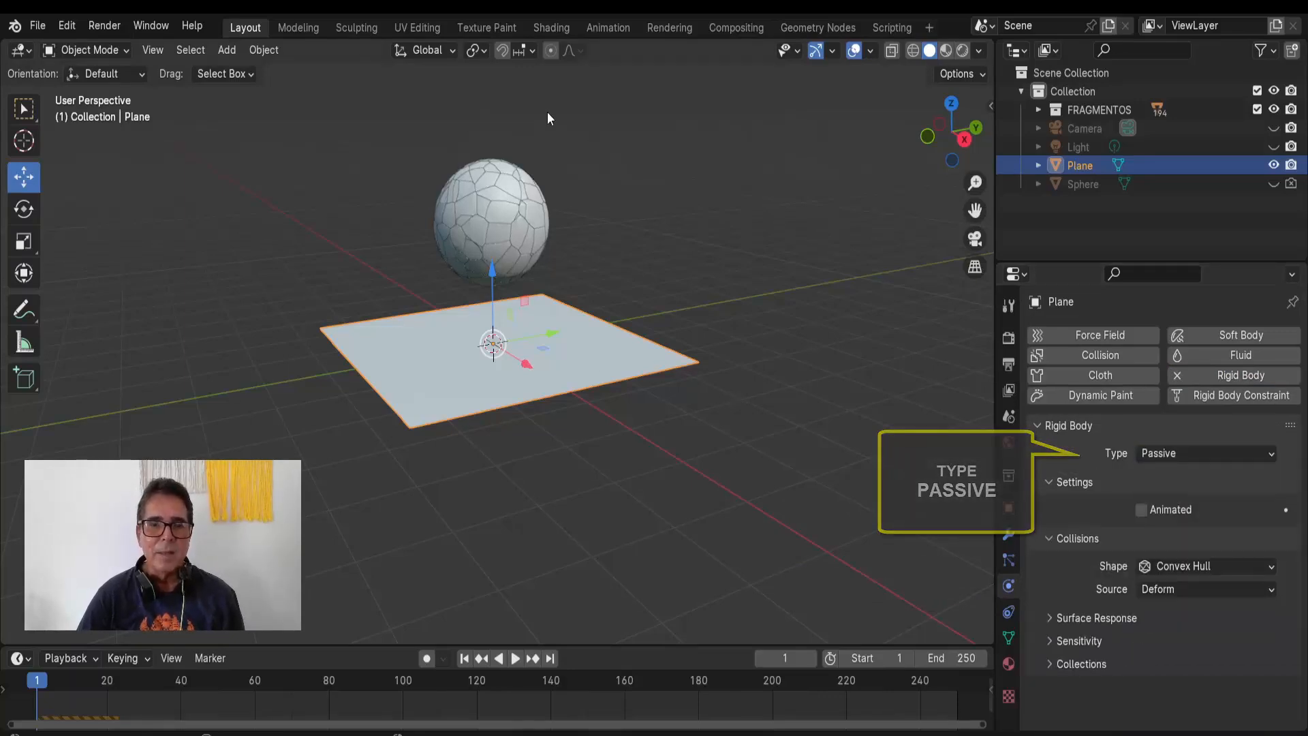
click(517, 662)
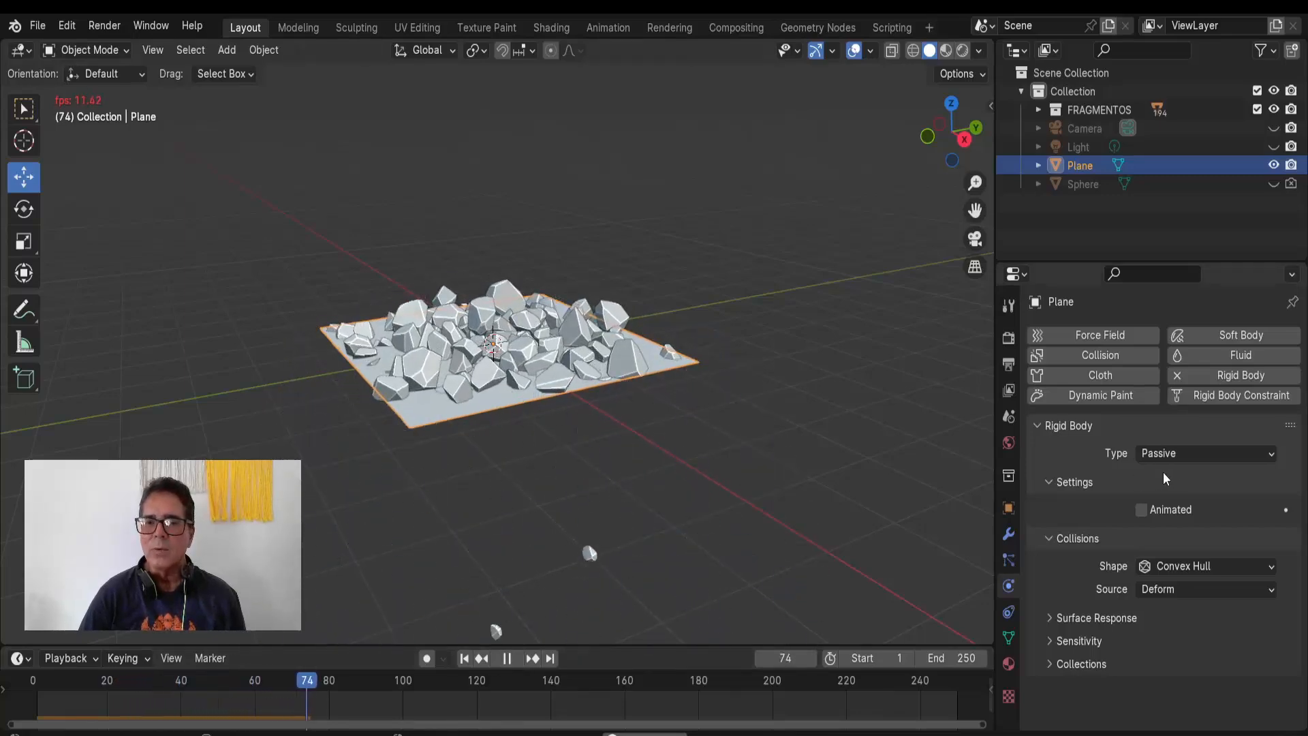
click(510, 658)
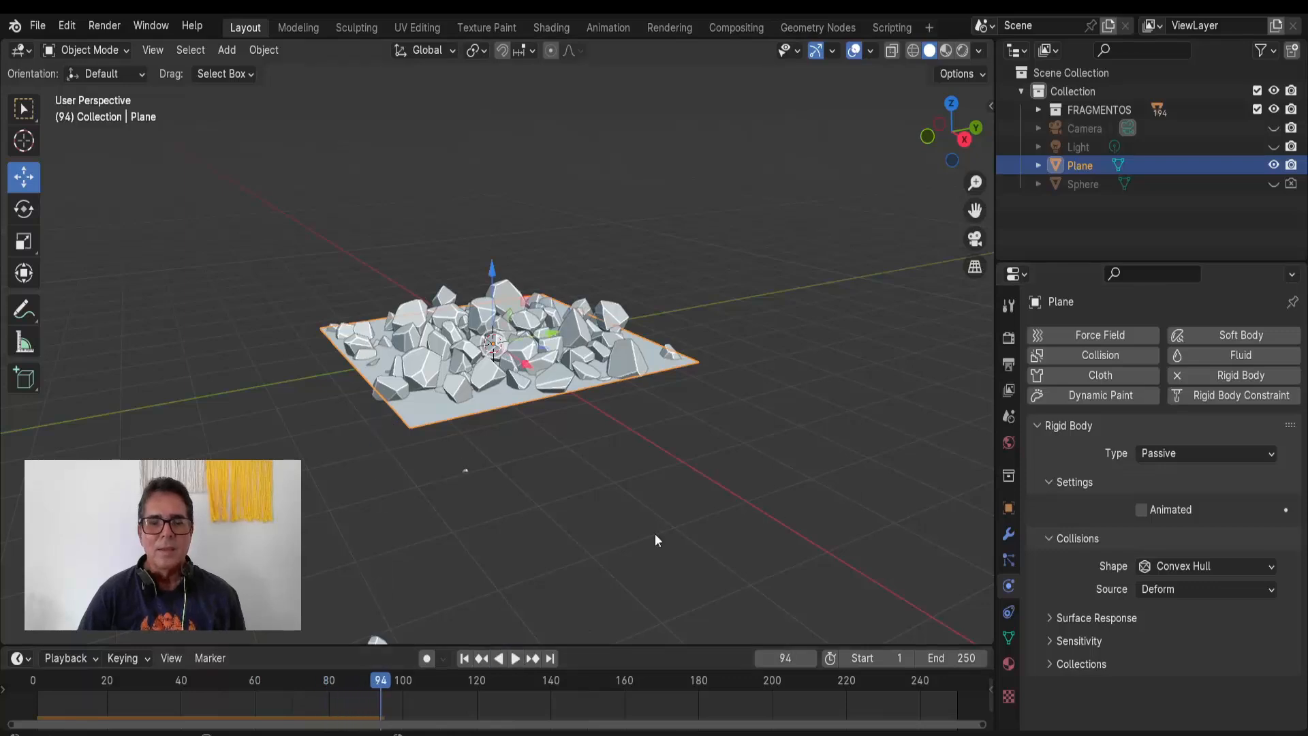